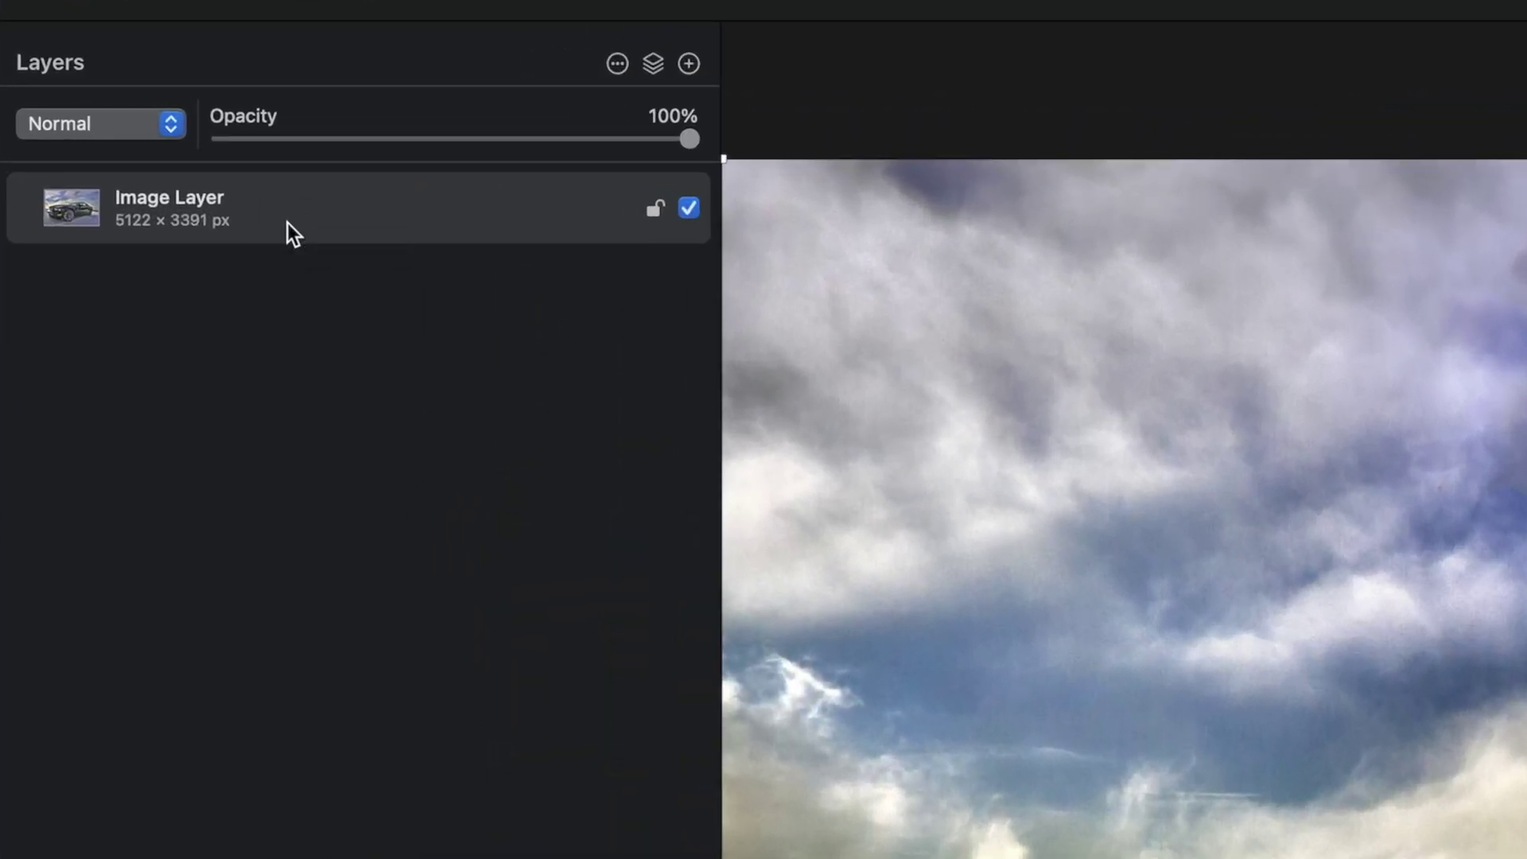
Duplicate the Image Layer and hide the original
left_click_drag(285, 222, 288, 176)
left_click(374, 278)
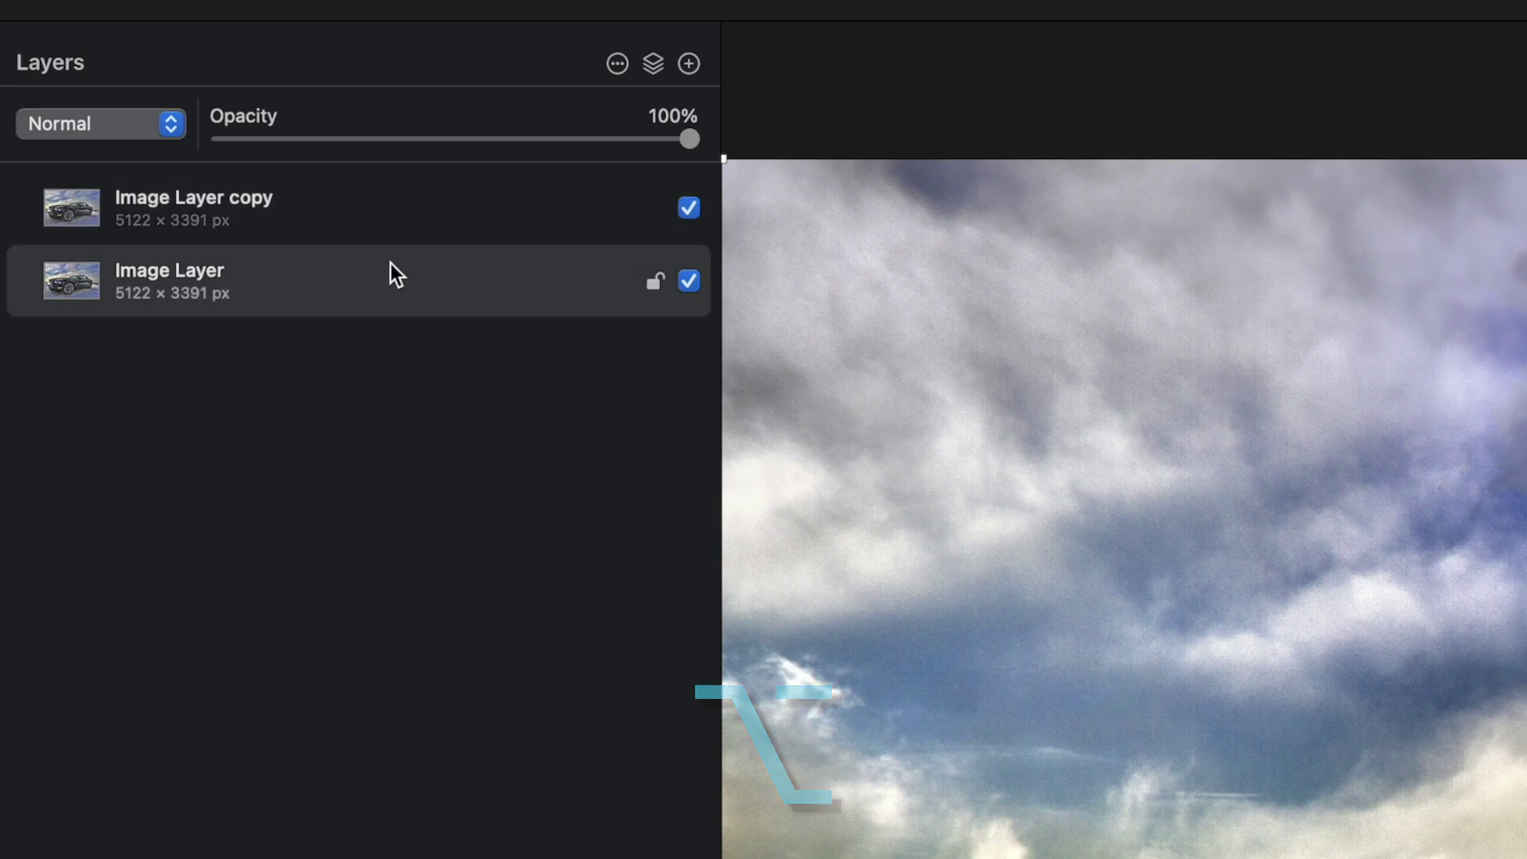
left_click(688, 280)
Remove the background from the Image Layer copy, and hide that cutout while showing the original Image Layer
left_click(517, 191)
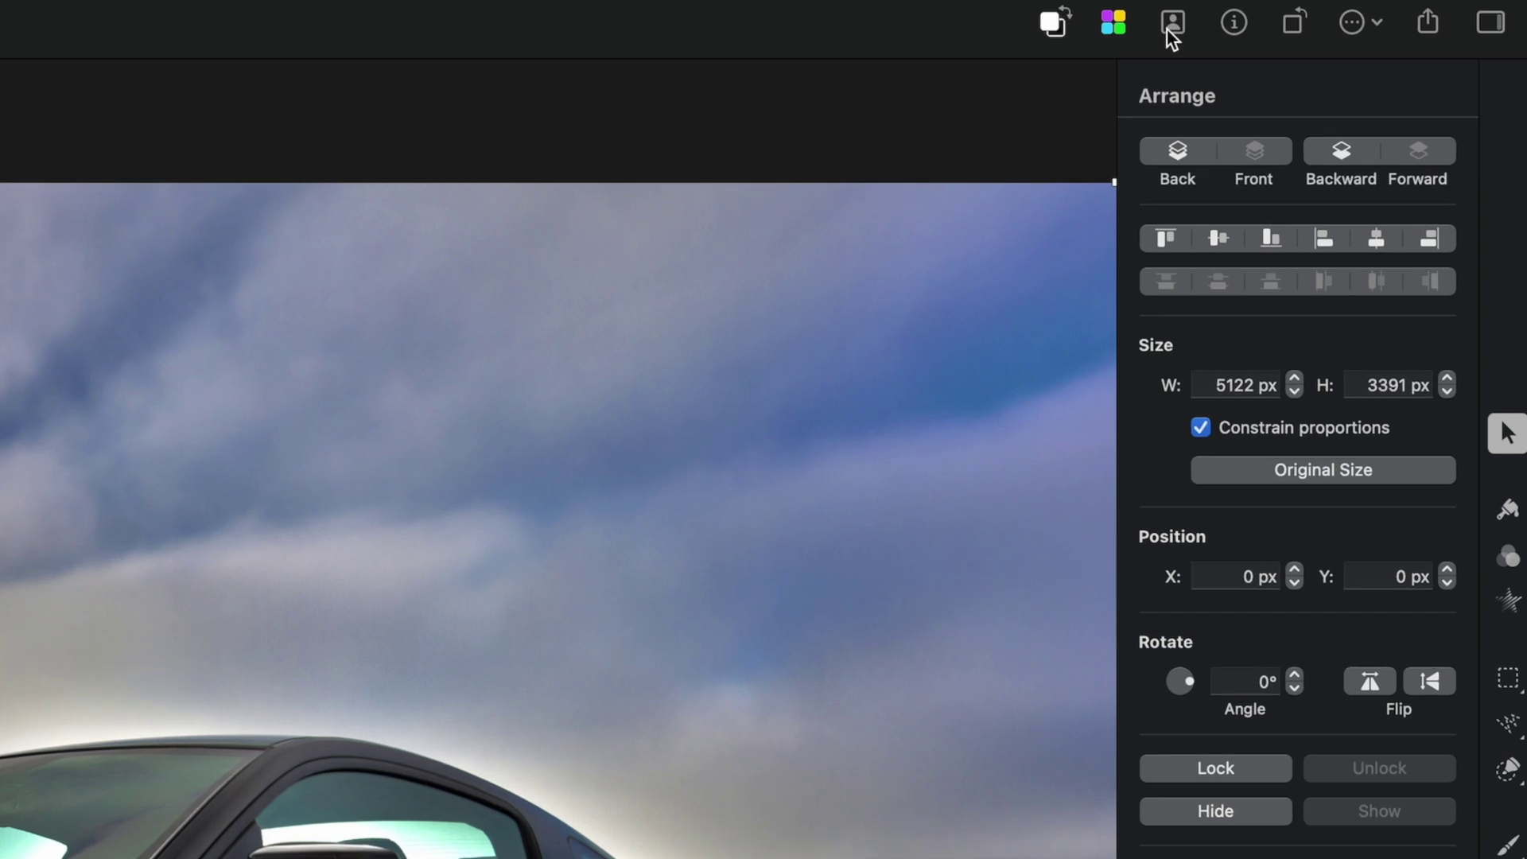
left_click(1372, 33)
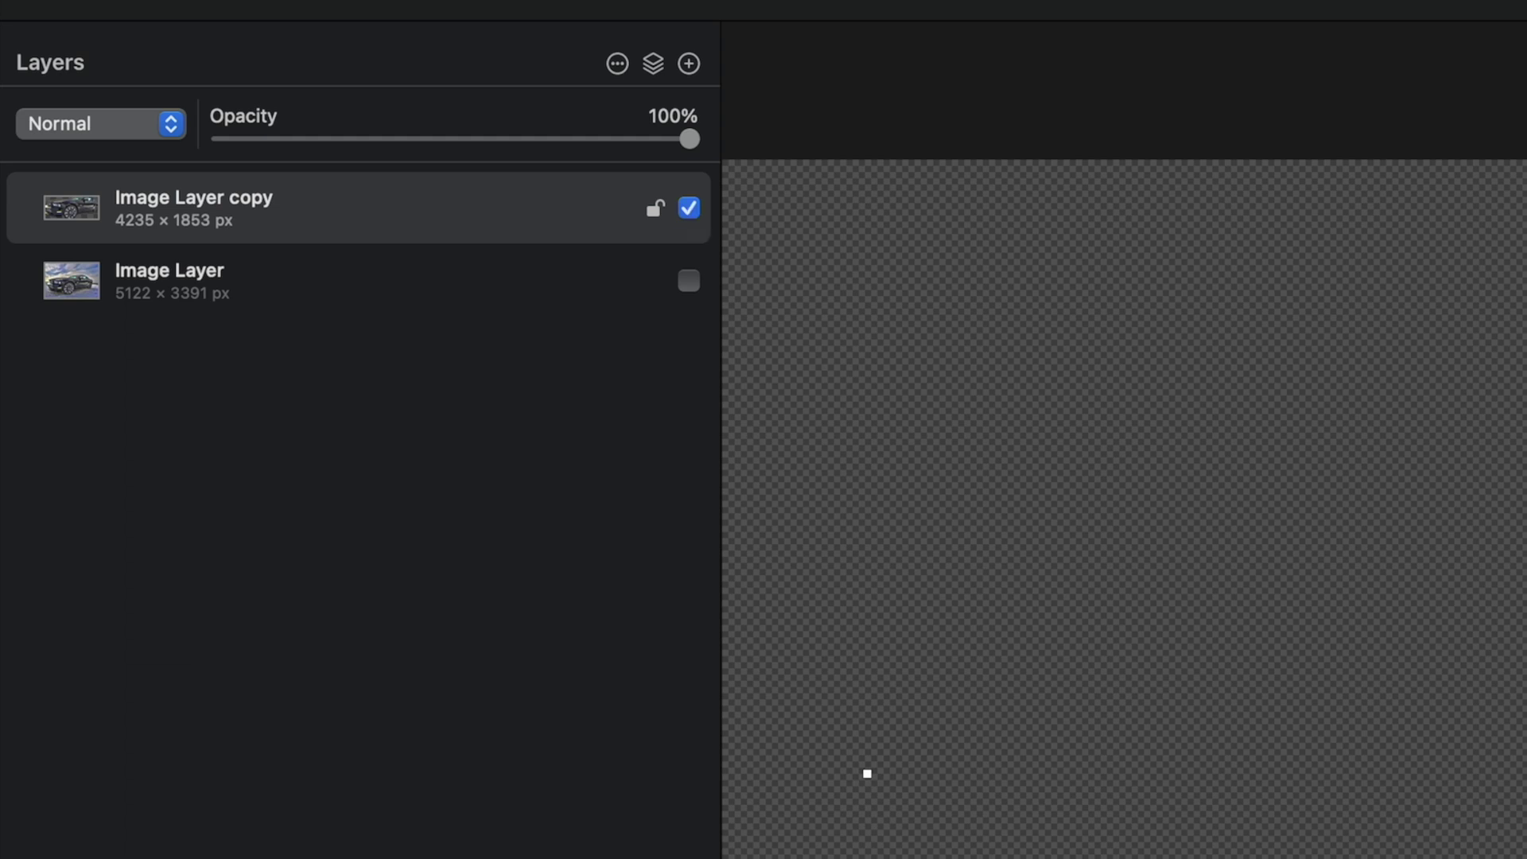
left_click(689, 210)
left_click(699, 283)
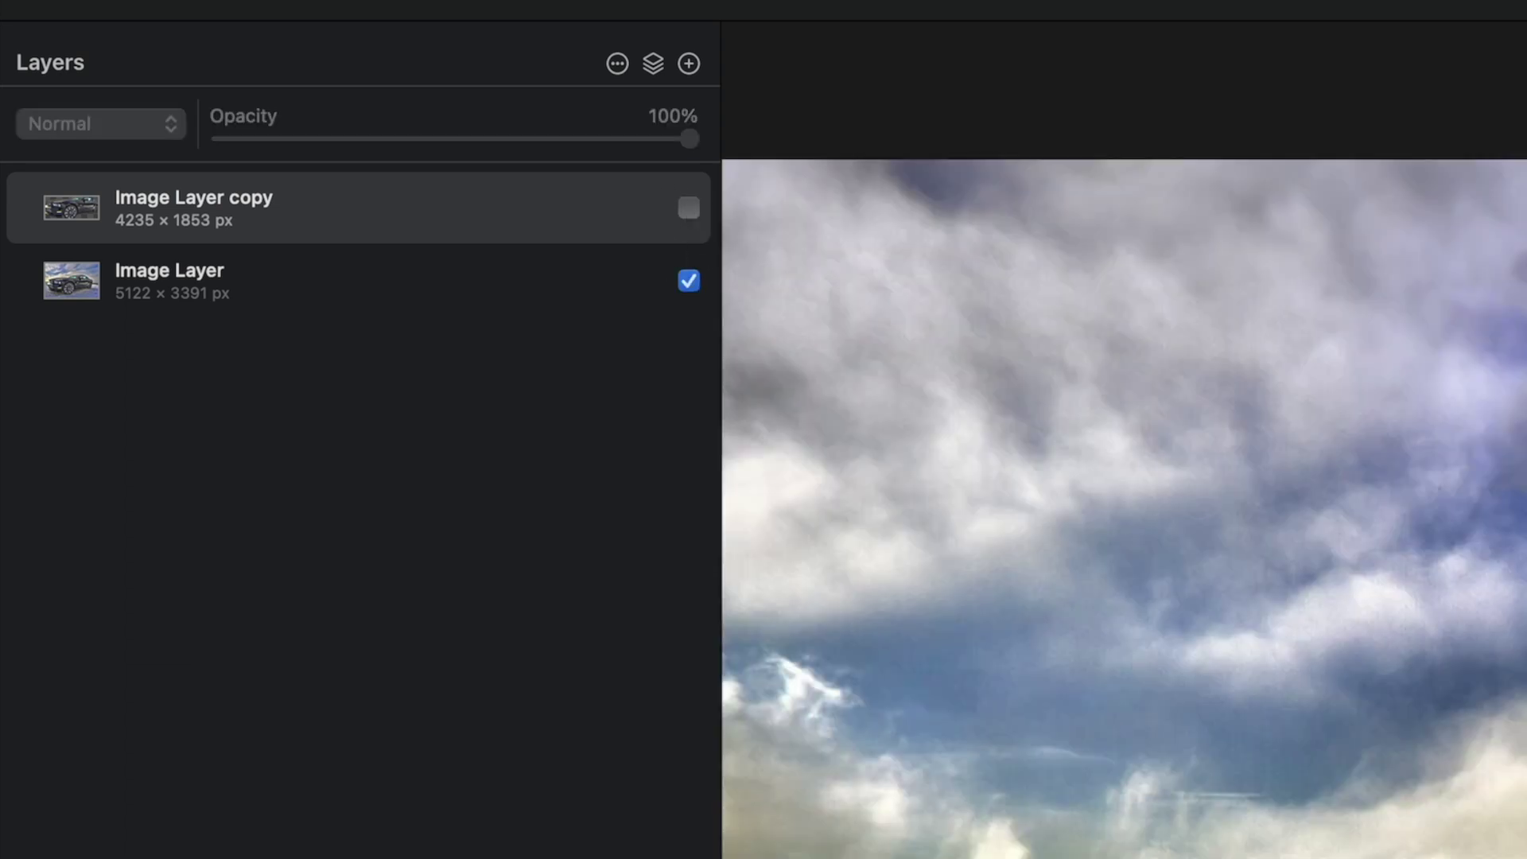
Add a Motion blur effect to the original Image Layer with a radius of 46.1 px and an angle of 6.9°
left_click(262, 283)
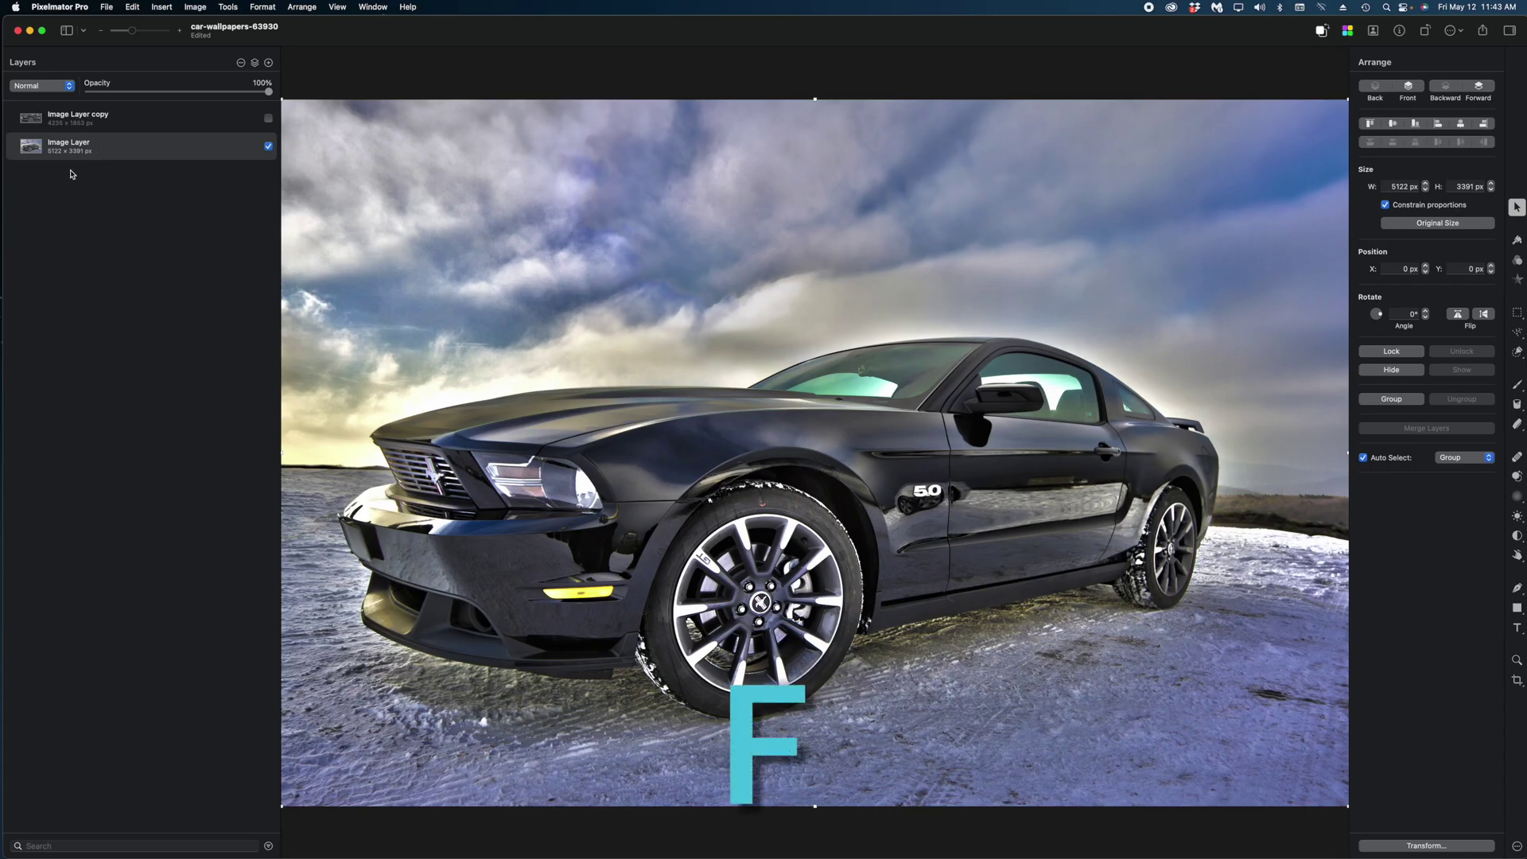
key("f")
left_click(1436, 182)
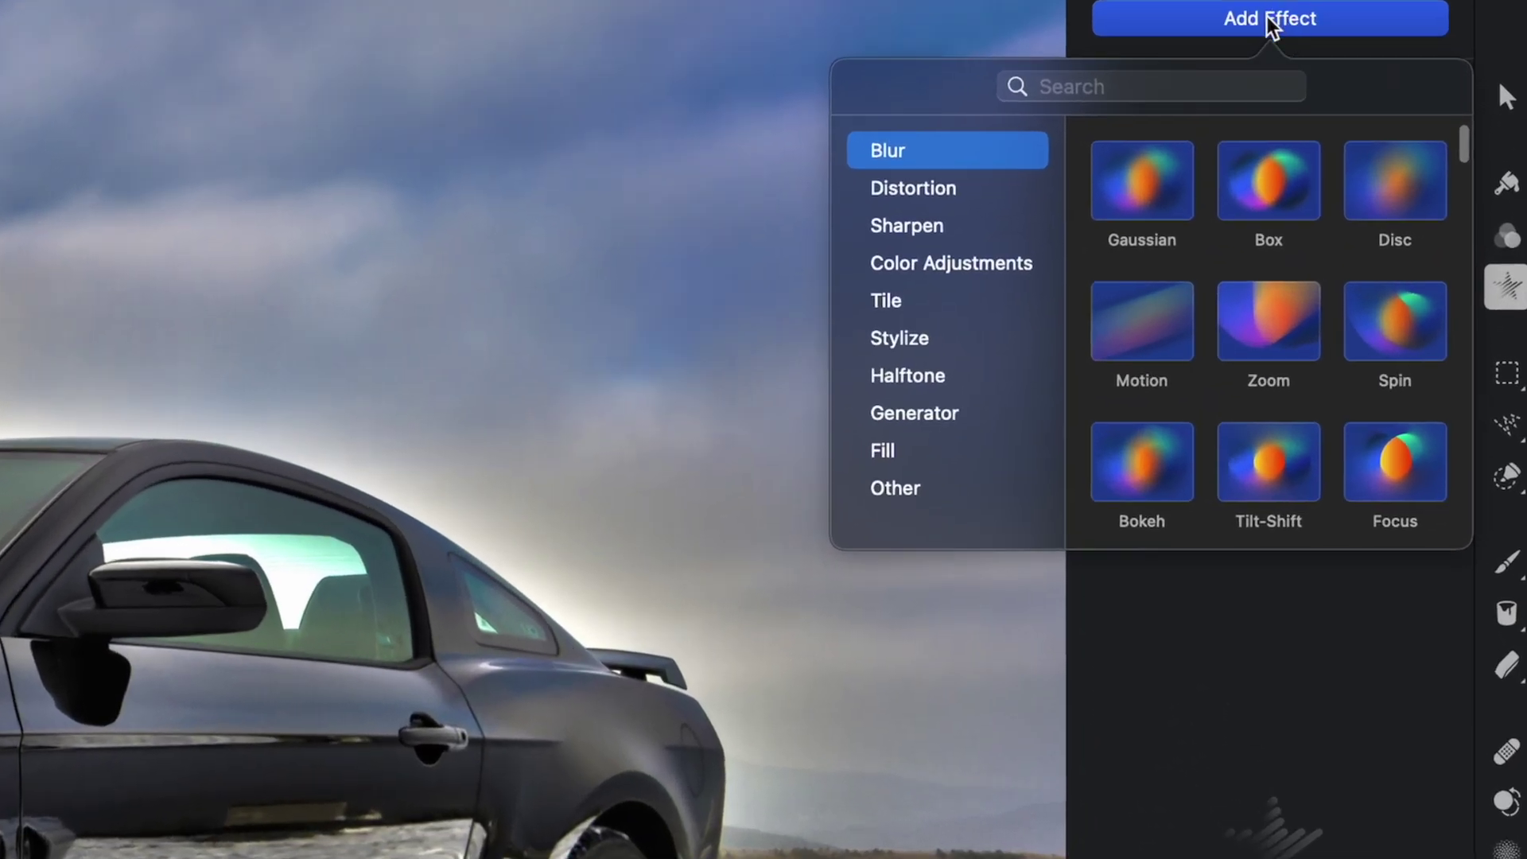
left_click(1151, 330)
left_click_drag(1390, 243, 1430, 274)
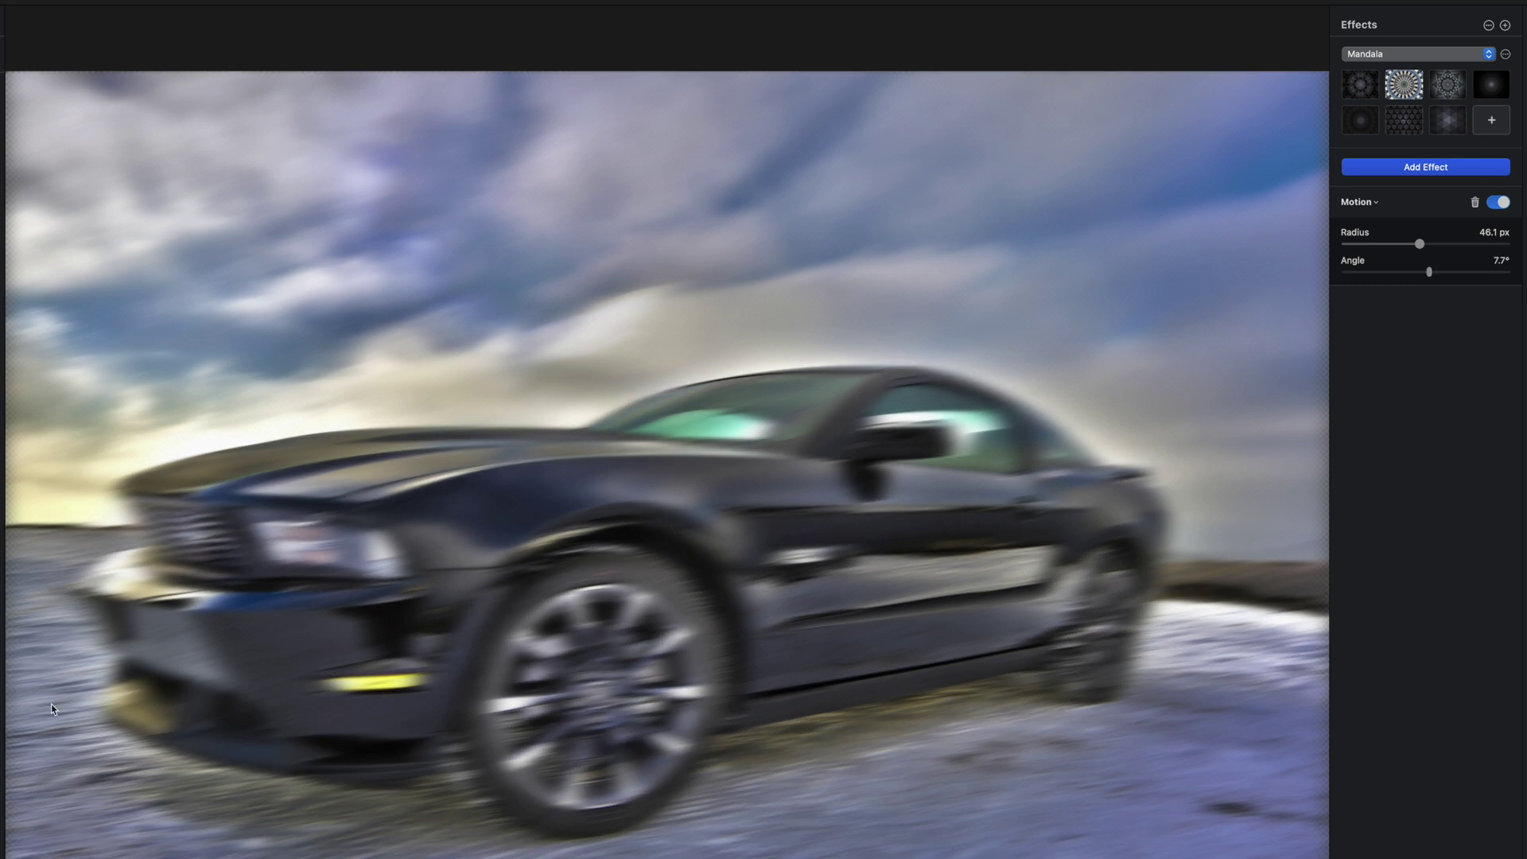
mouse_move(1429, 273)
left_mouse_down()
mouse_move(1477, 267)
mouse_move(1426, 274)
left_mouse_up()
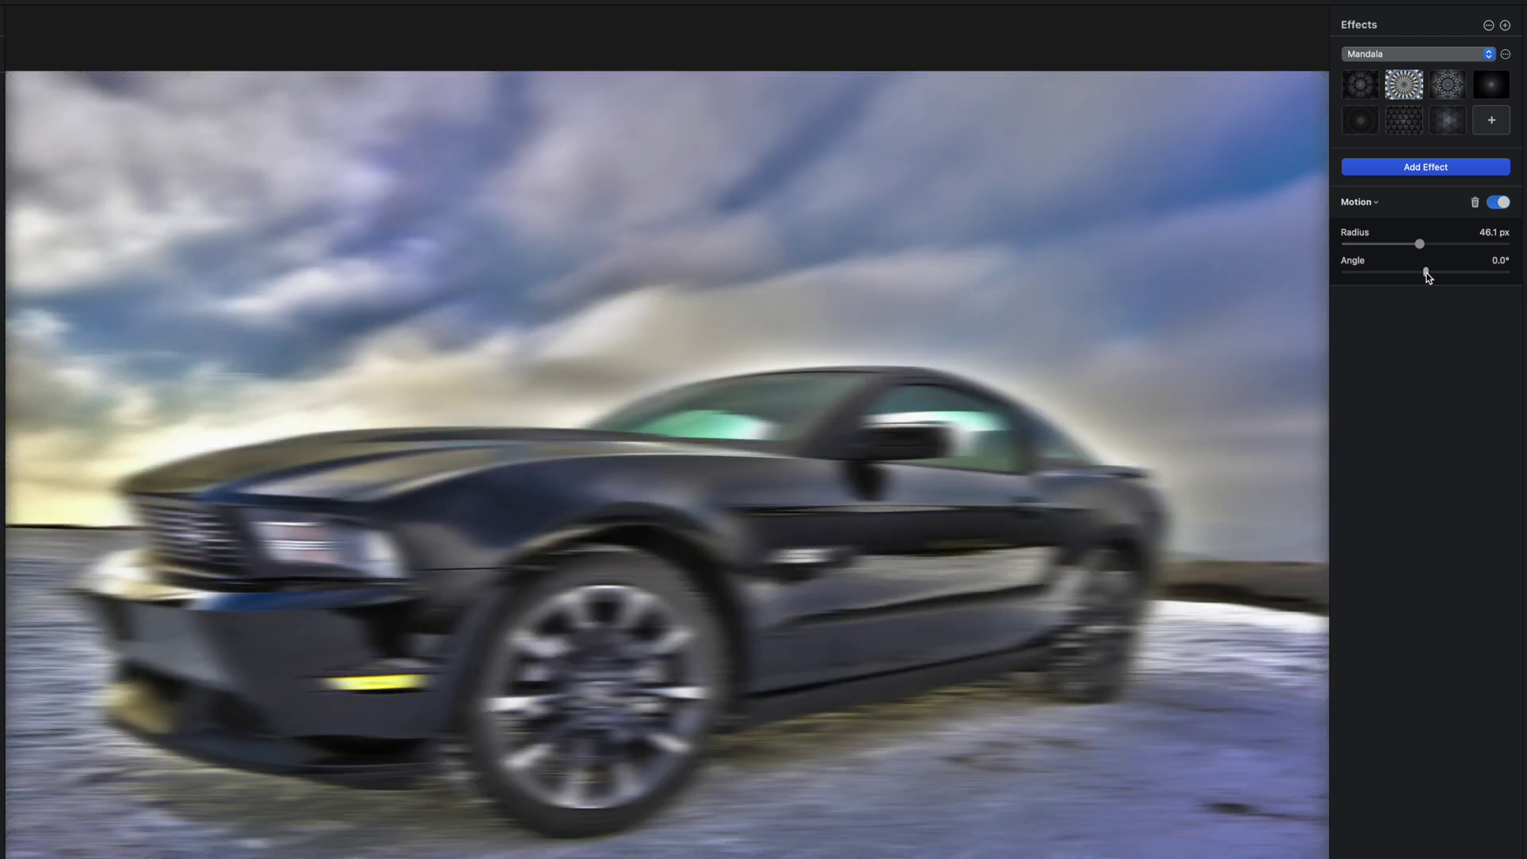
left_click_drag(1430, 275, 1429, 274)
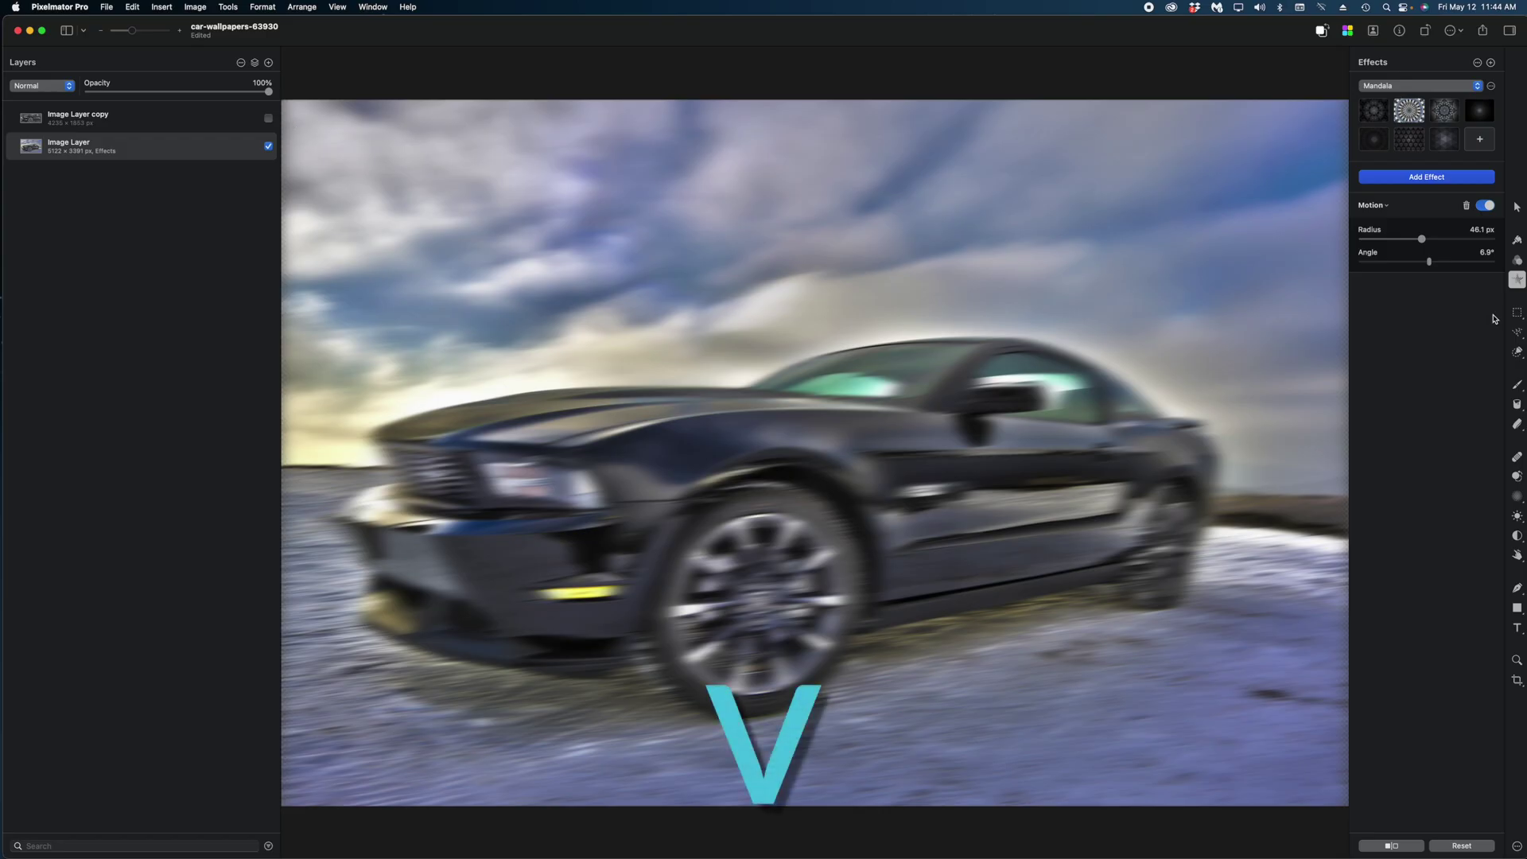
Turn off constrained proportions and stretch the blurred layer past all four canvas edges to about 5213 × 3449 px
left_click(1516, 206)
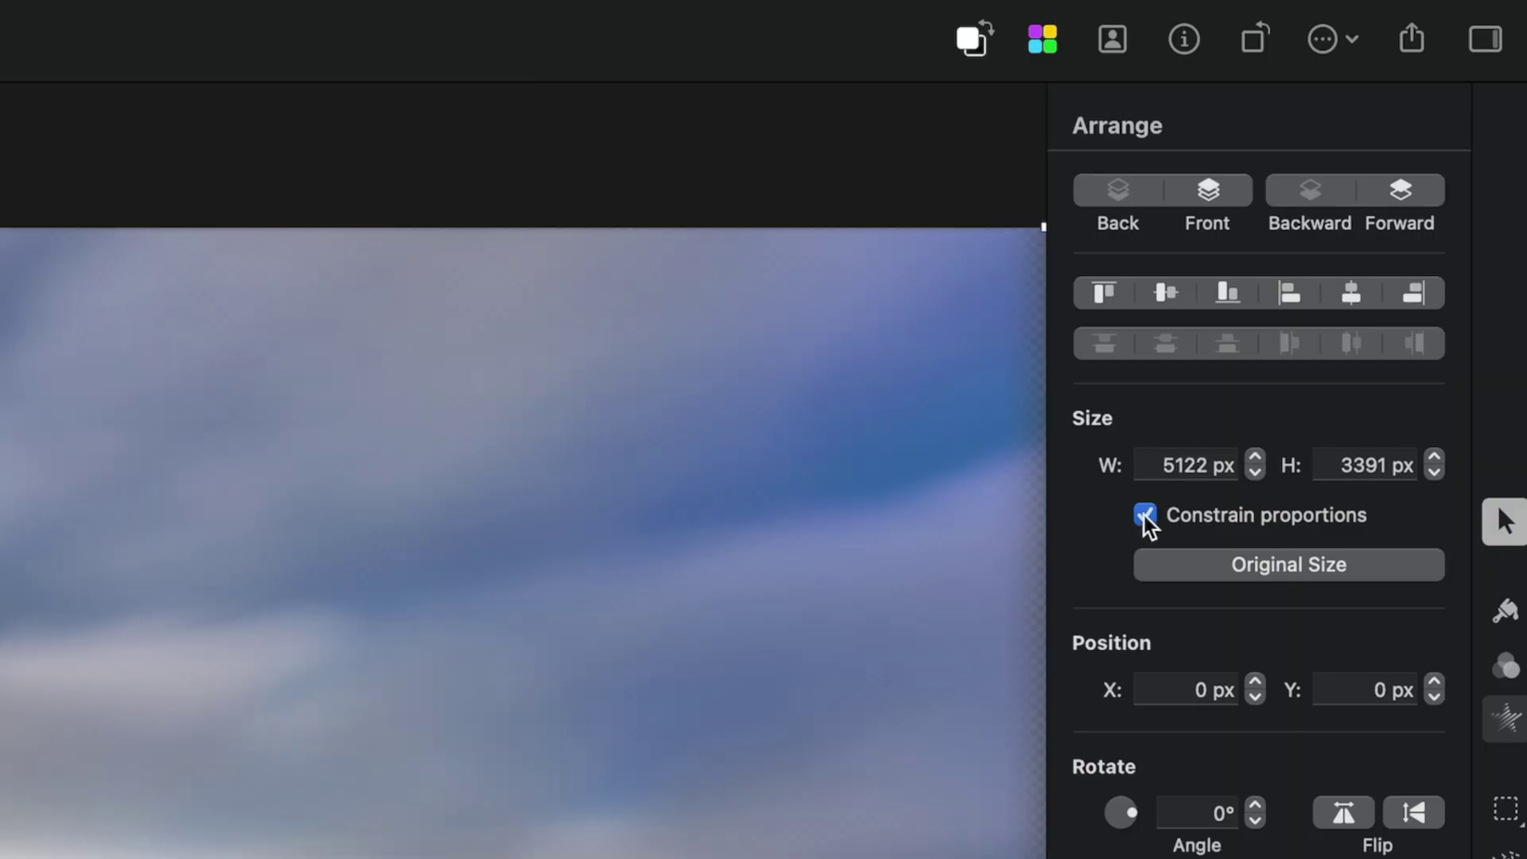
left_click(1143, 516)
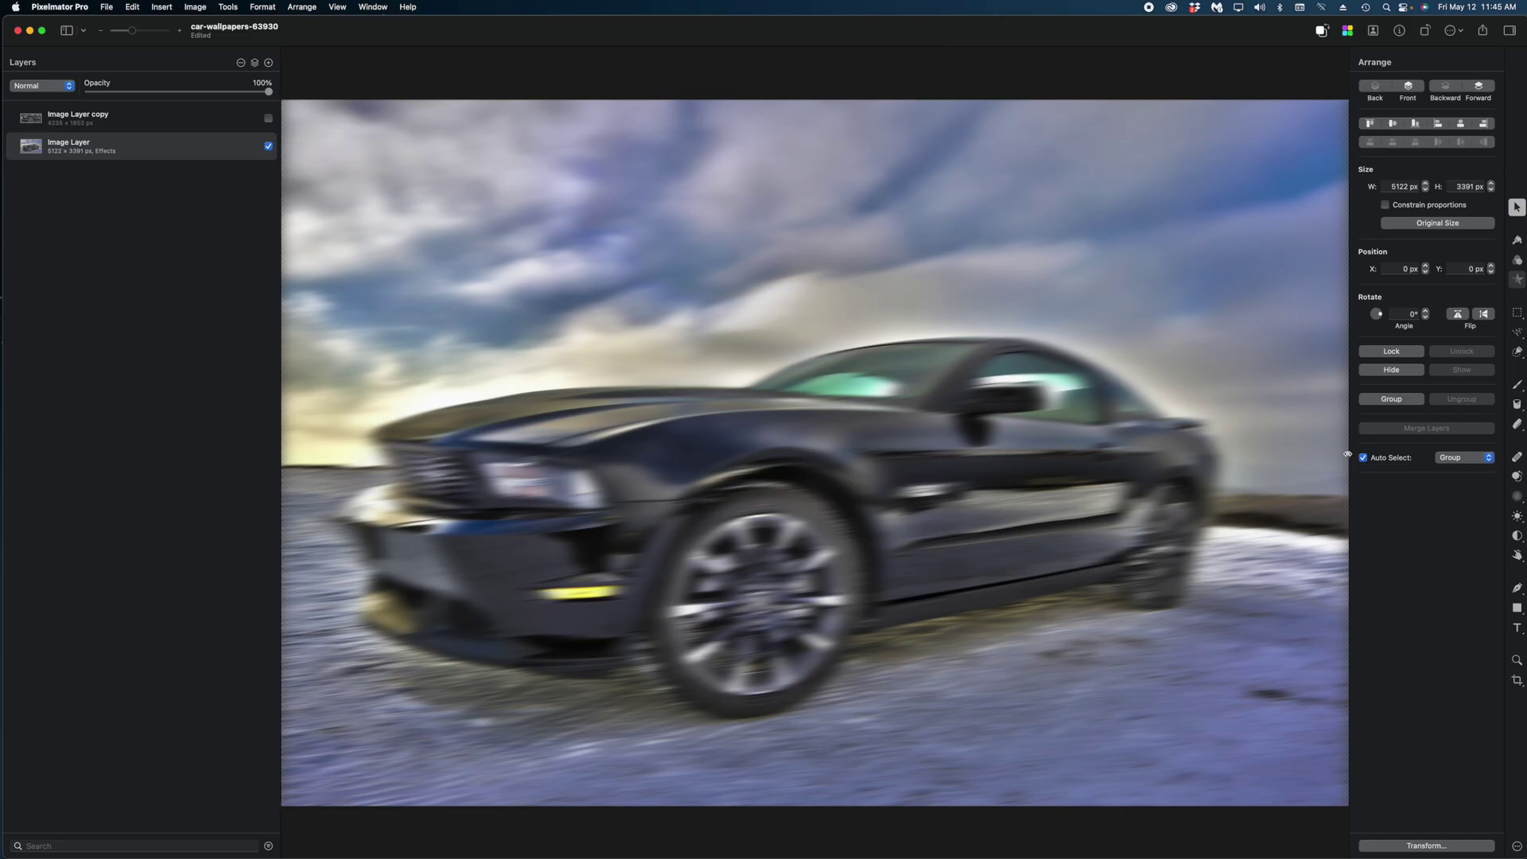
left_click_drag(1347, 454, 1357, 454)
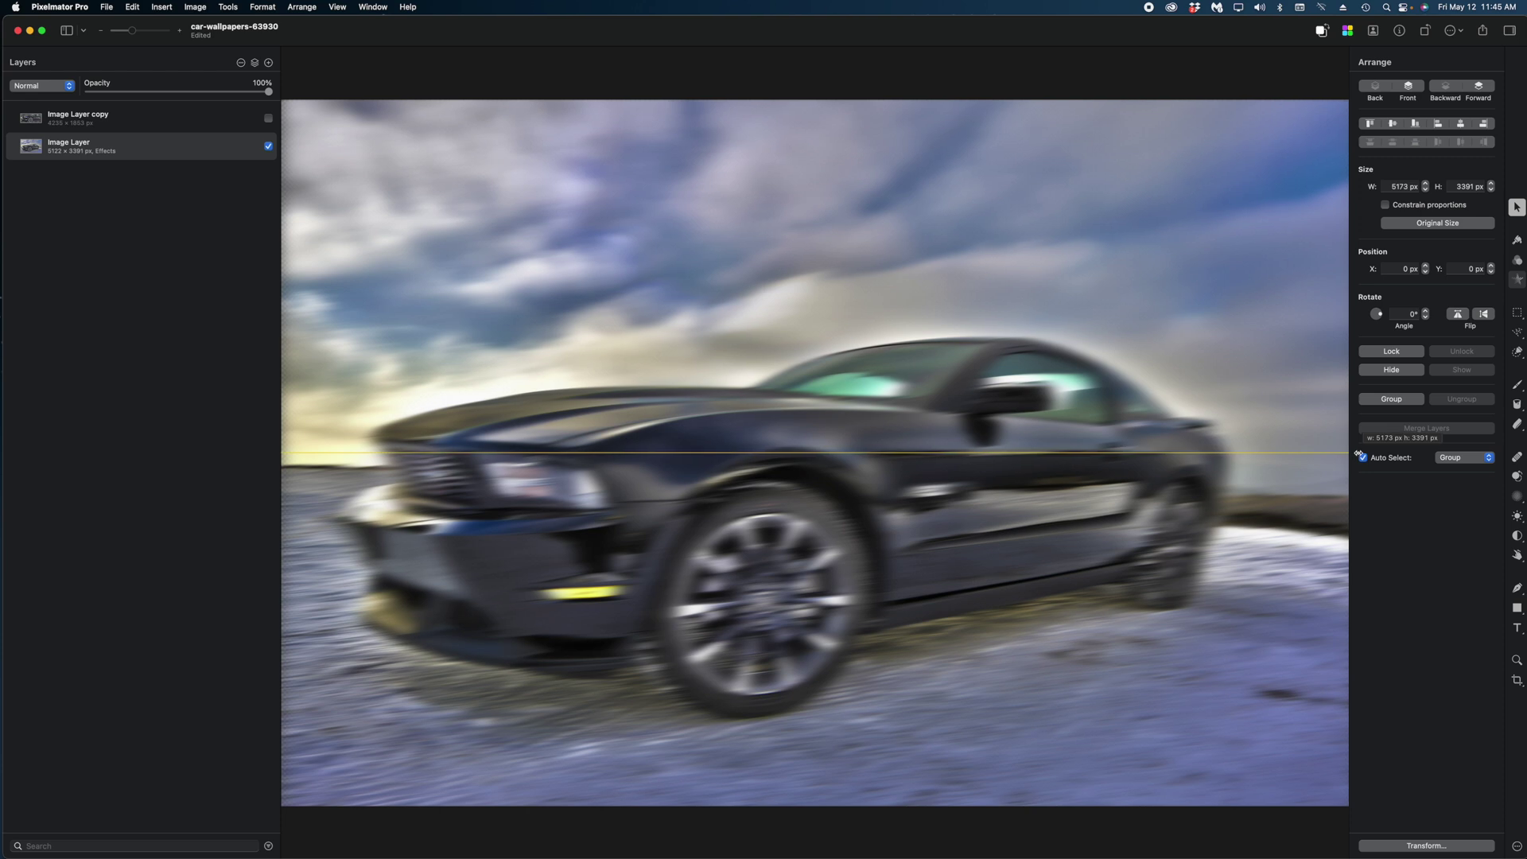
left_click_drag(282, 454, 274, 454)
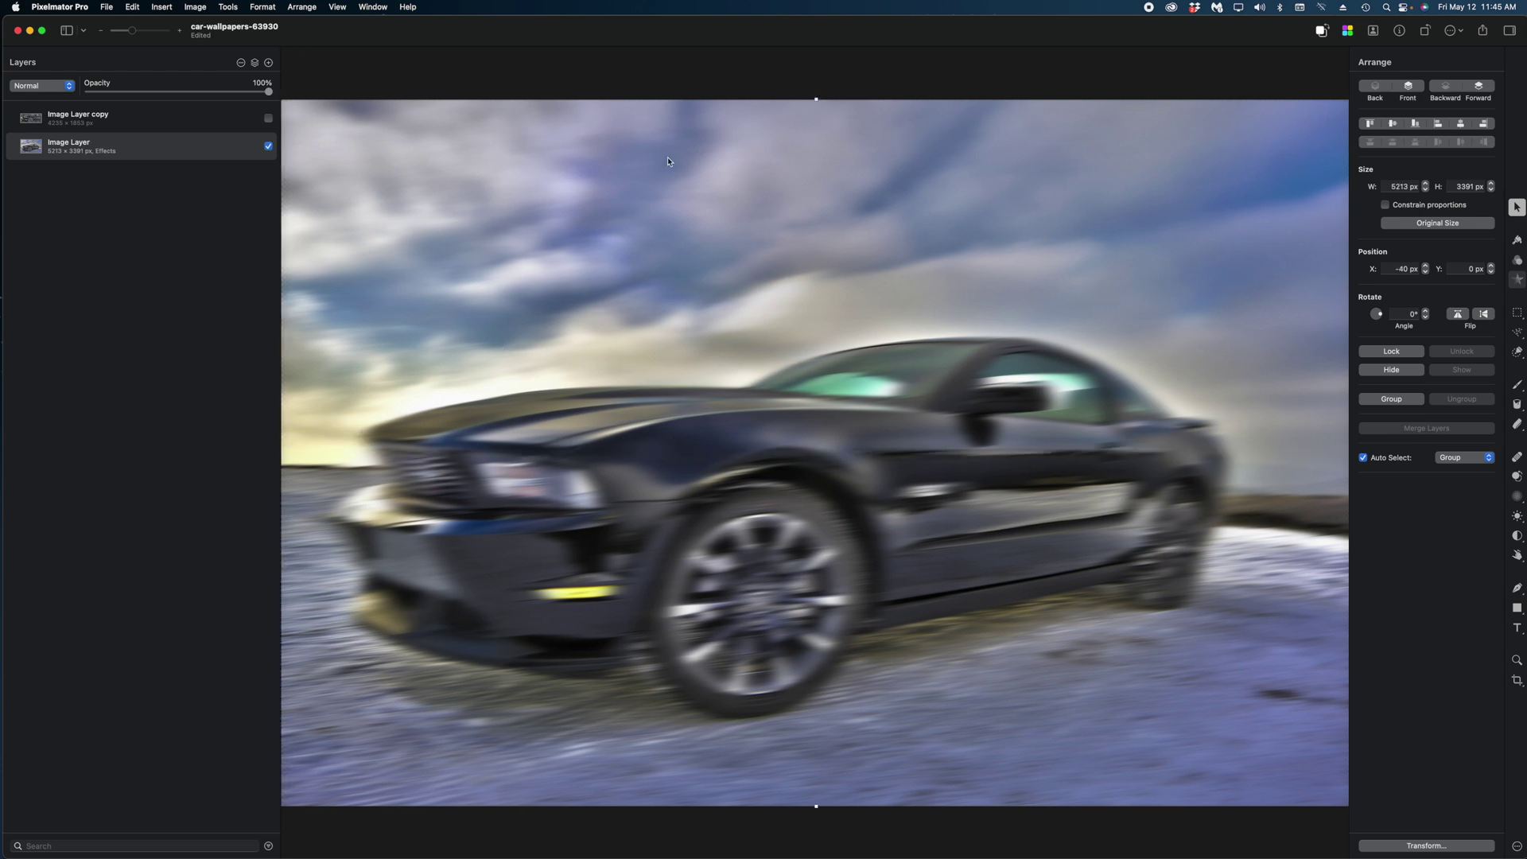
left_click_drag(817, 96, 816, 92)
left_click_drag(816, 805, 816, 812)
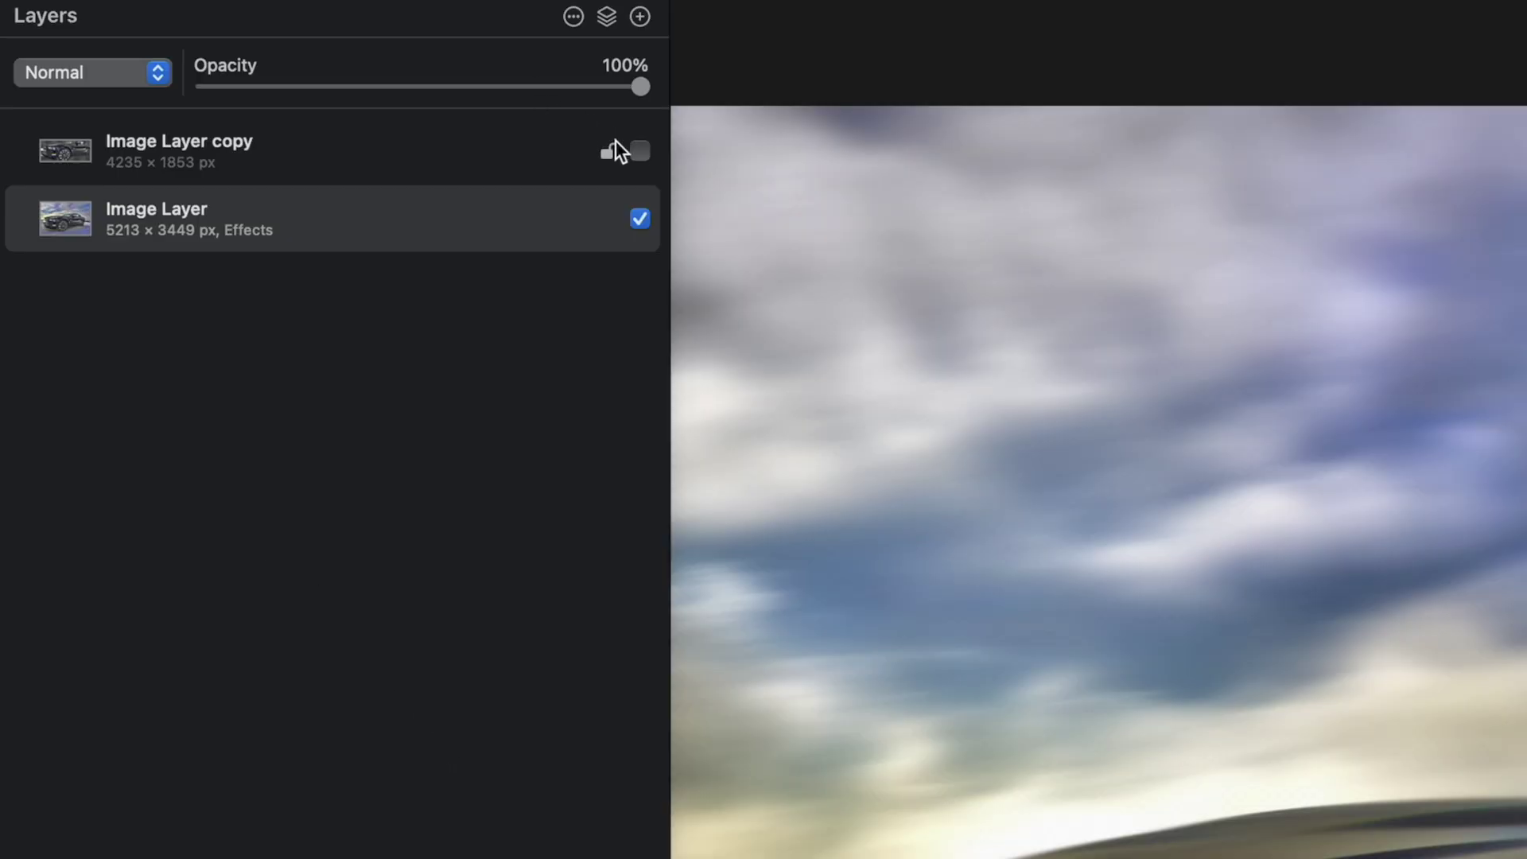
Show the Image Layer copy again and select the car's front wheel with the Quick Selection tool
left_click(640, 151)
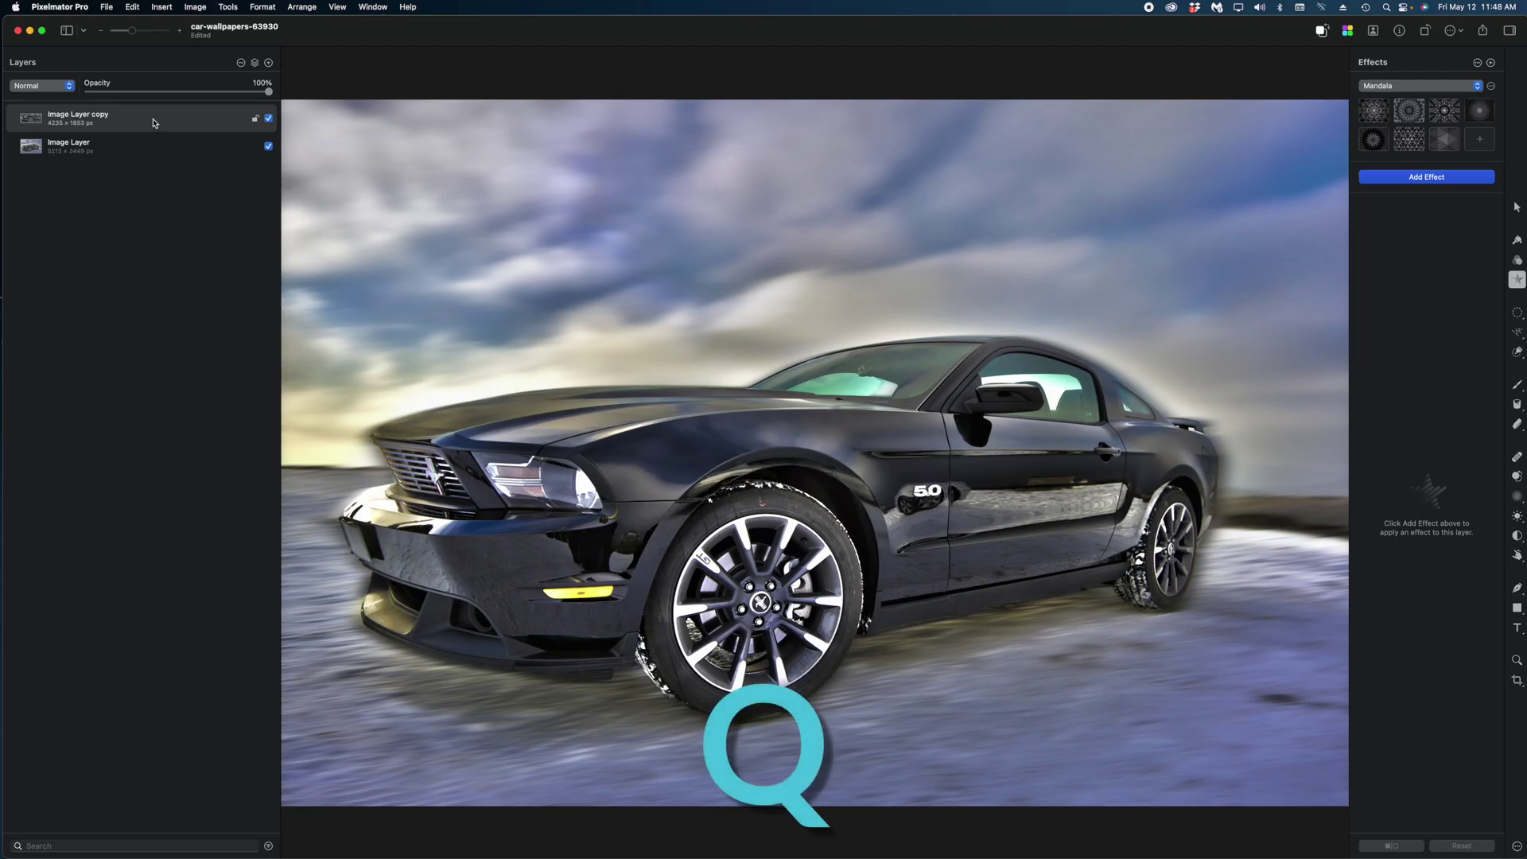
key("q")
mouse_move(763, 506)
left_mouse_down()
mouse_move(653, 655)
mouse_move(855, 613)
mouse_move(708, 489)
mouse_move(756, 604)
mouse_move(685, 601)
left_mouse_up()
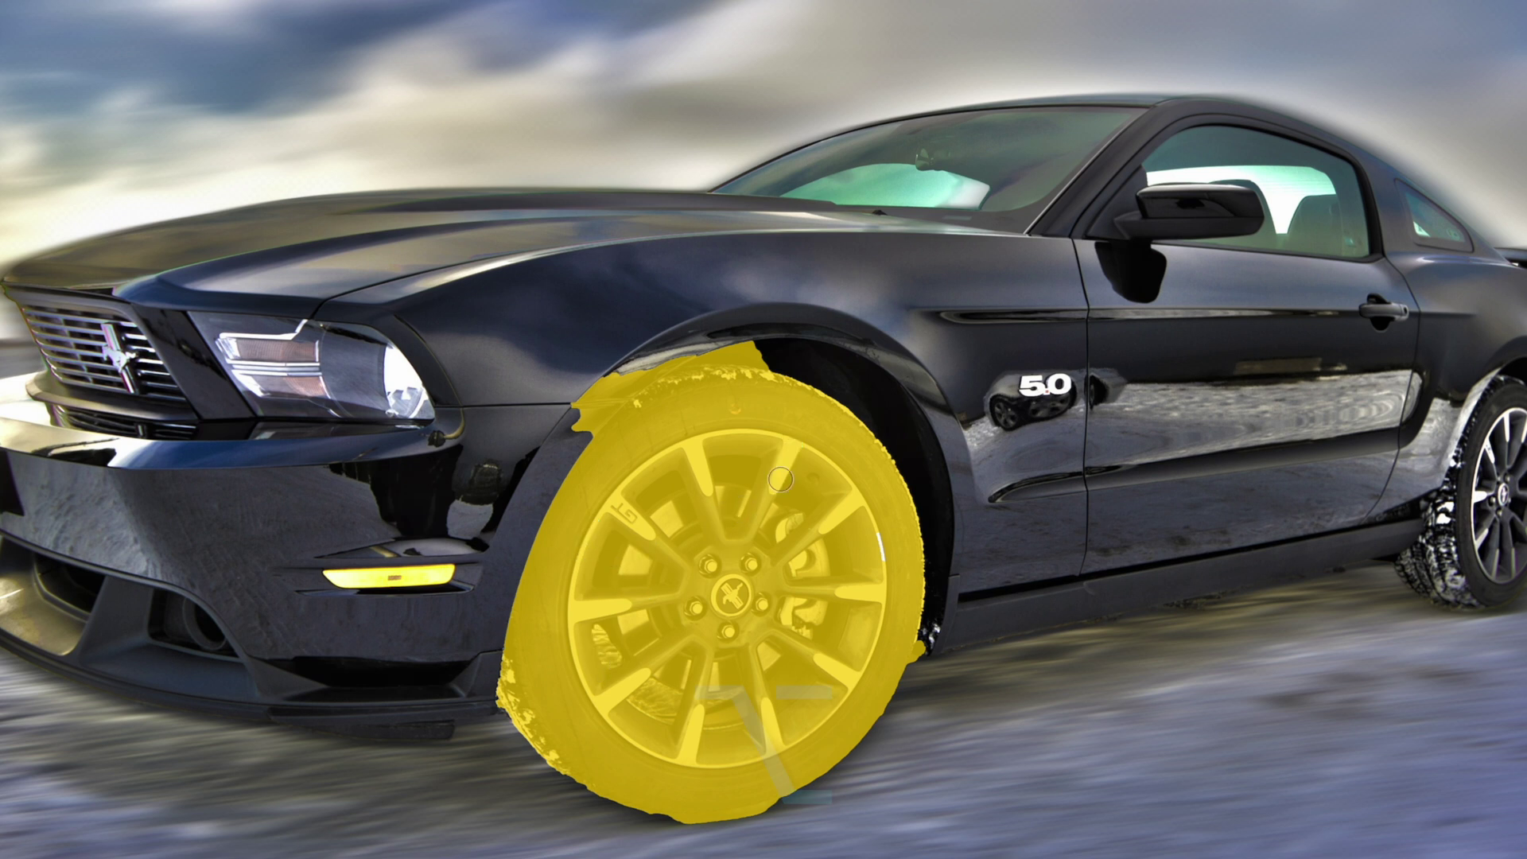
Refine the front wheel selection along the tyre's edge, removing the surplus areas in the wheel arch
key("alt")
left_click_drag(748, 473, 759, 489)
left_click_drag(740, 394, 795, 395)
mouse_move(604, 386)
left_mouse_down()
mouse_move(620, 378)
mouse_move(572, 413)
mouse_move(748, 326)
mouse_move(655, 357)
left_mouse_up()
mouse_move(620, 429)
left_mouse_down()
mouse_move(804, 378)
mouse_move(664, 374)
left_mouse_up()
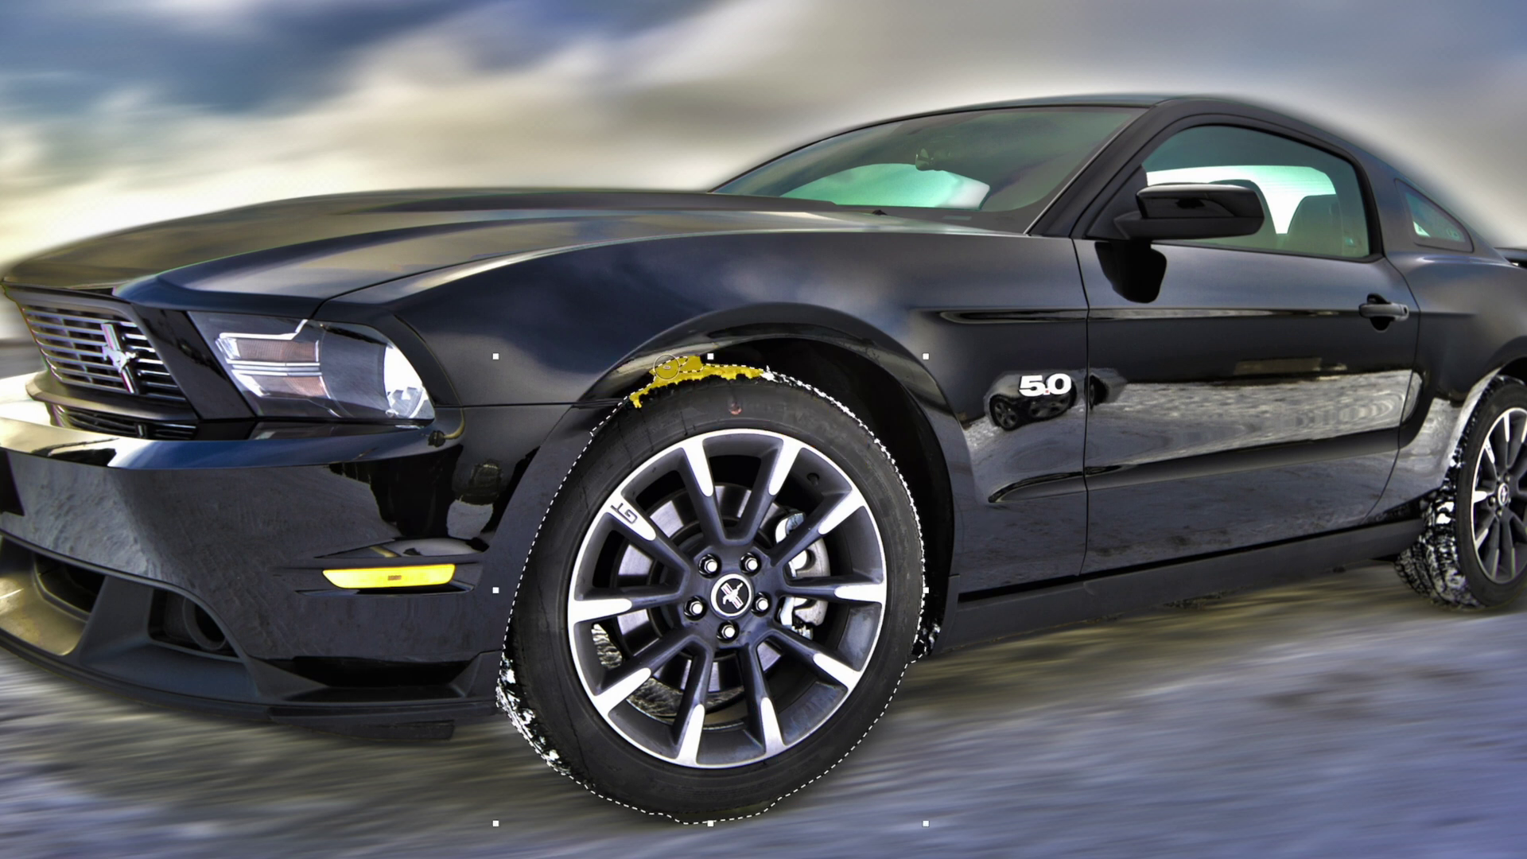
left_click_drag(912, 652, 977, 663)
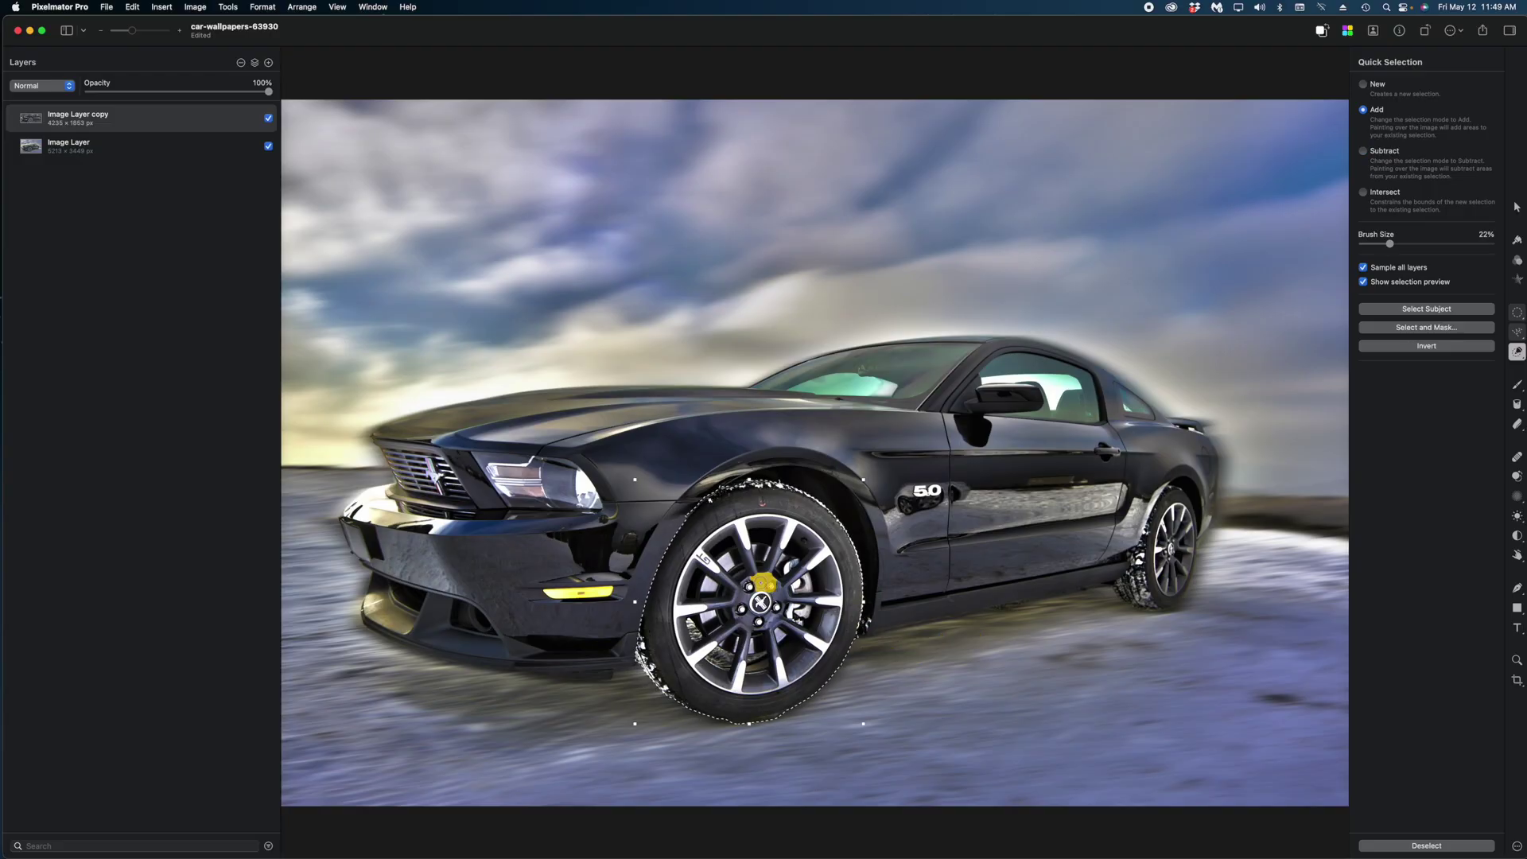
left_click_drag(986, 434, 1077, 434)
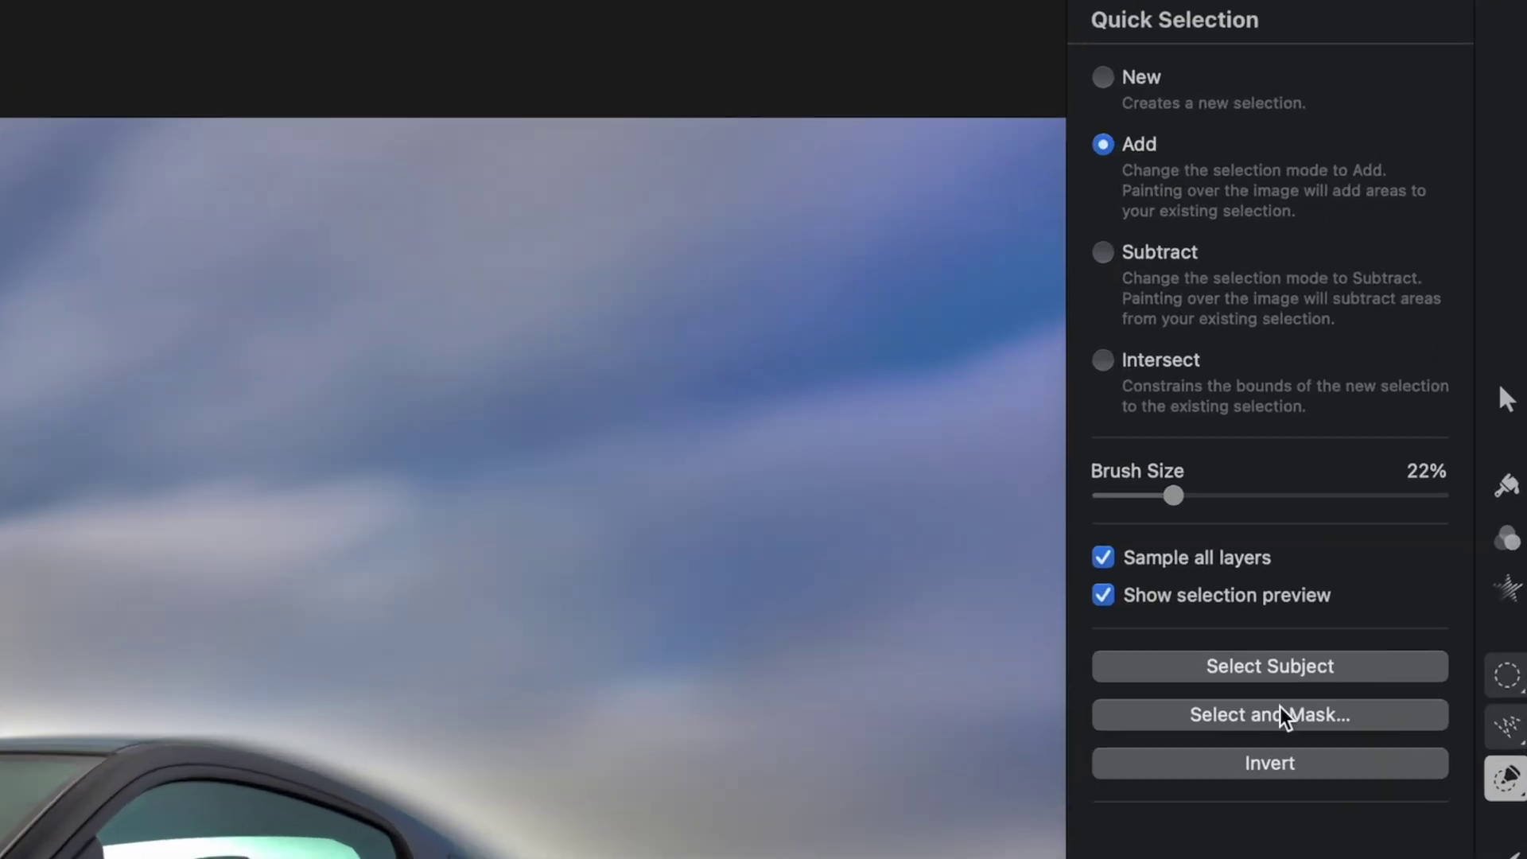
Use Select and Mask with 75% softness to output the front wheel as a new masked layer, and show the Image Layer copy again
left_click(1428, 327)
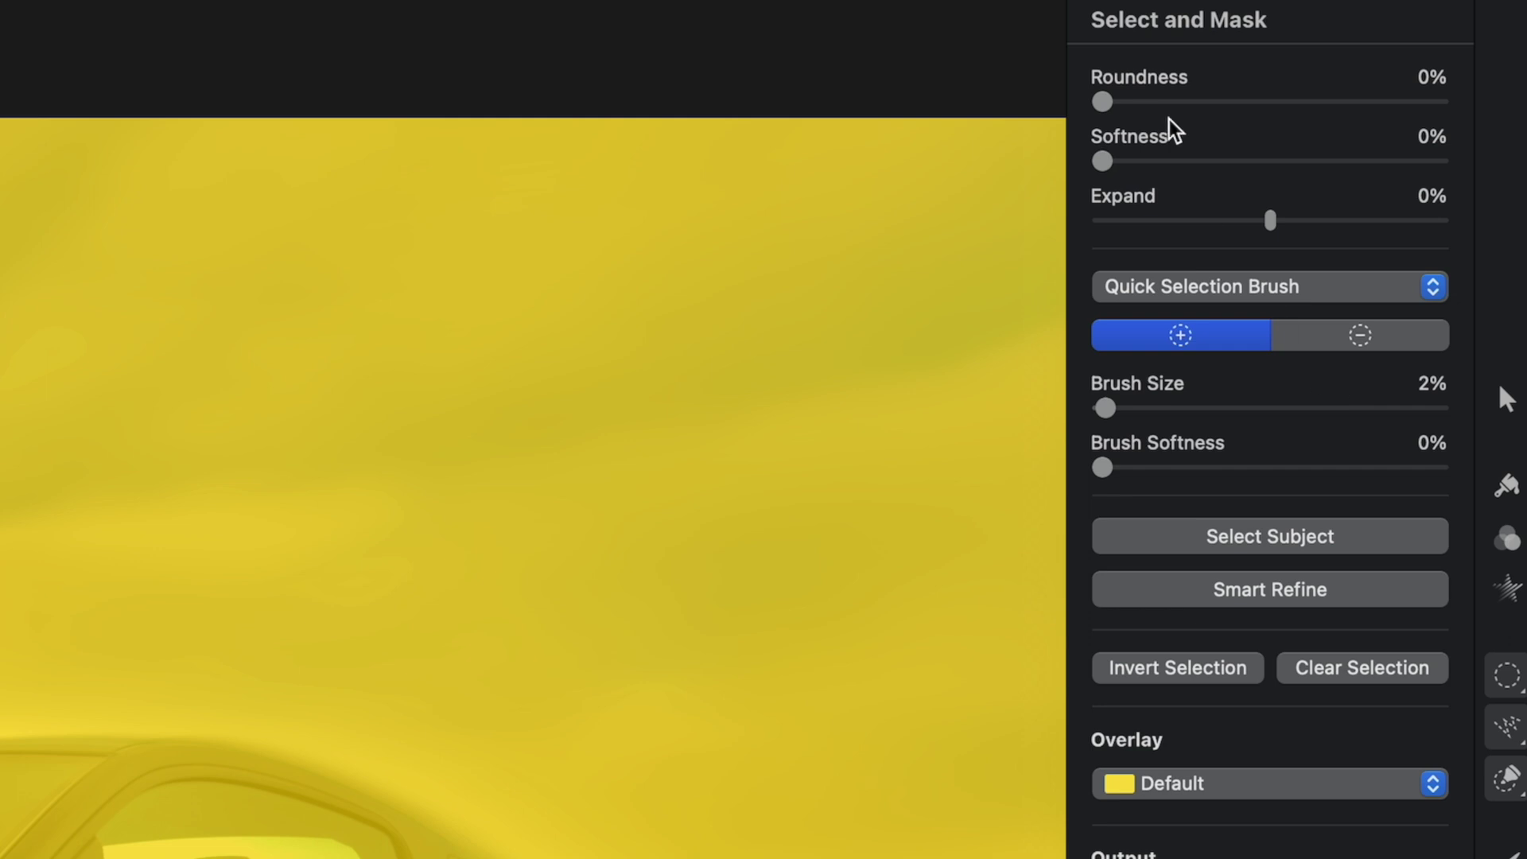
left_click(1146, 160)
left_click_drag(1146, 160, 1349, 161)
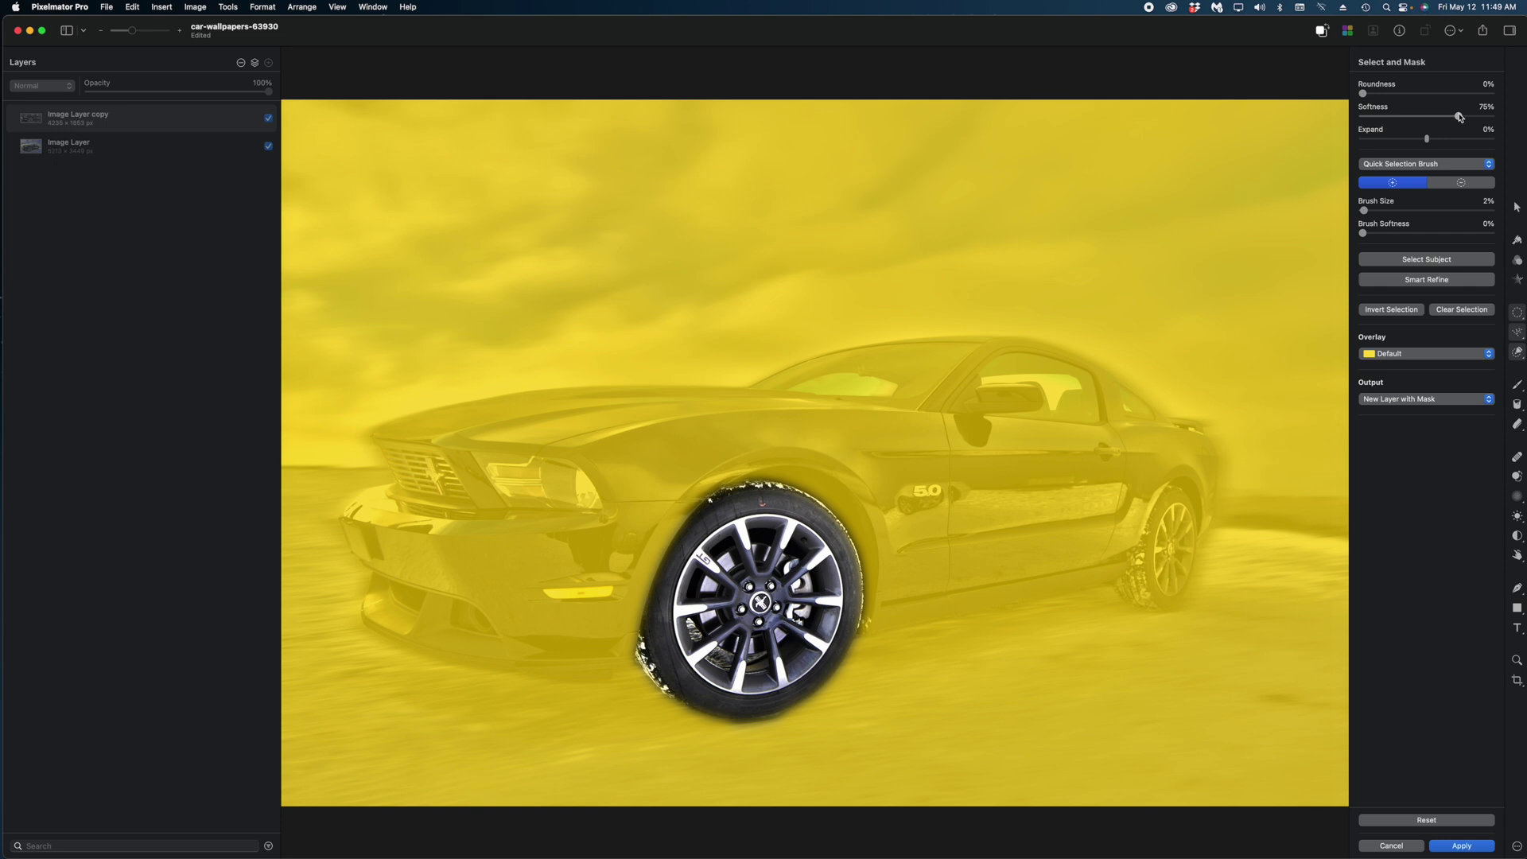
left_click(1461, 845)
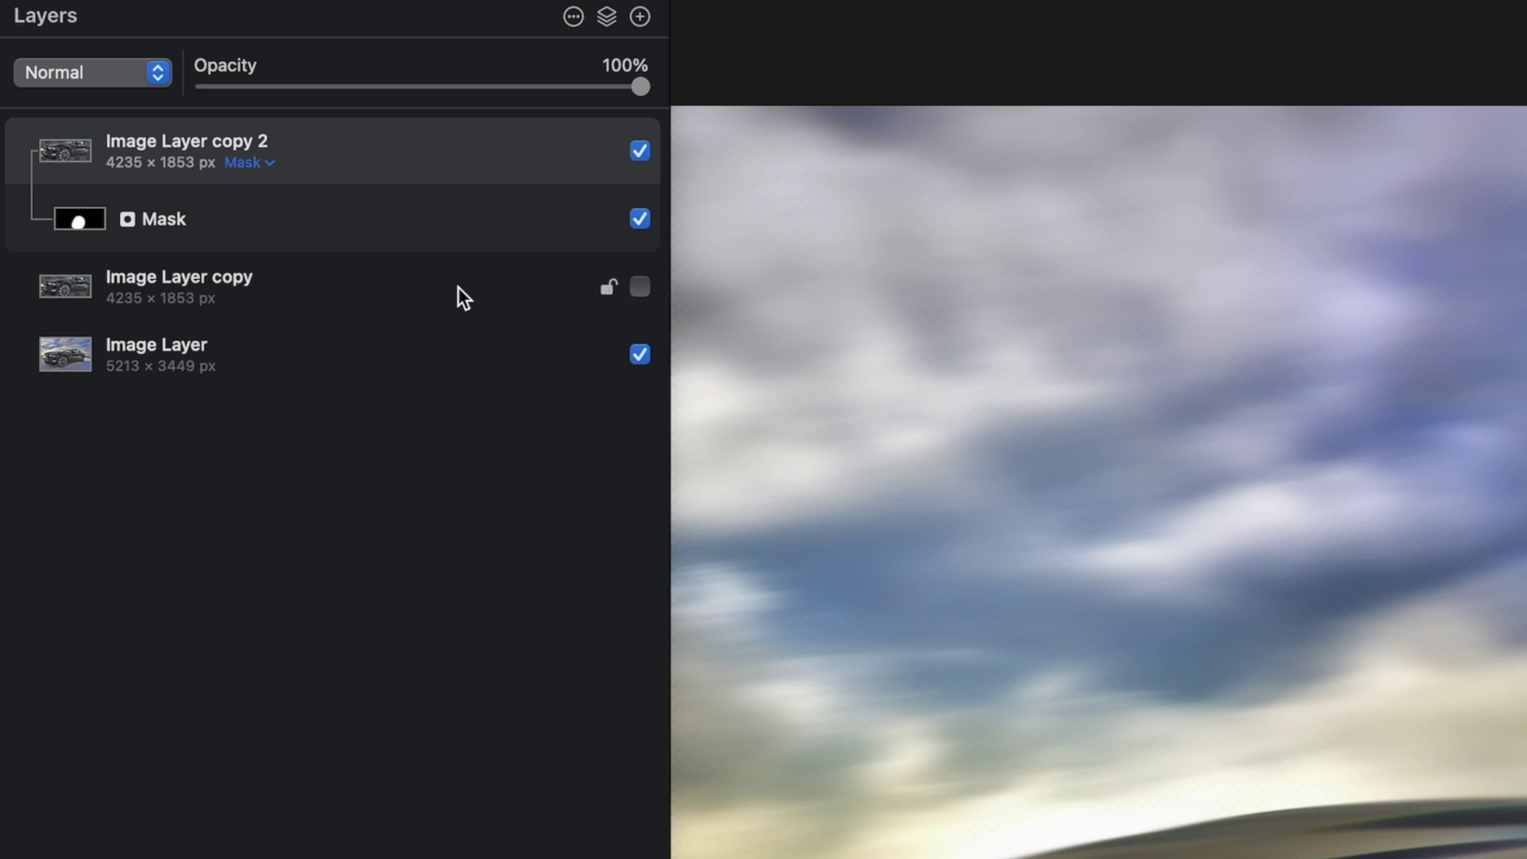
left_click(640, 286)
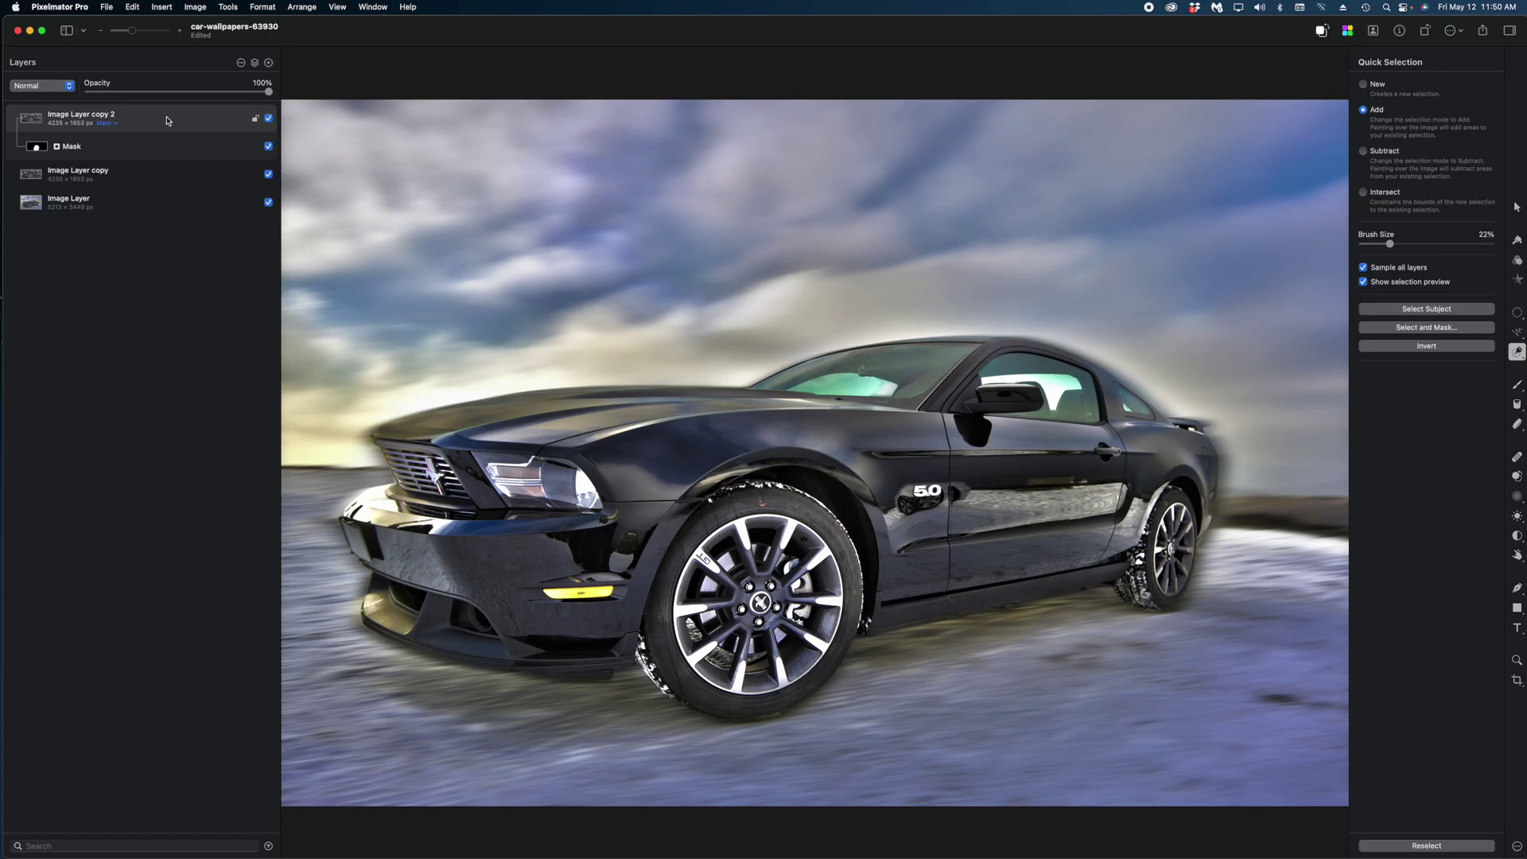
Add a Spin blur effect to the masked front wheel layer and set its amount to 57%
key("e")
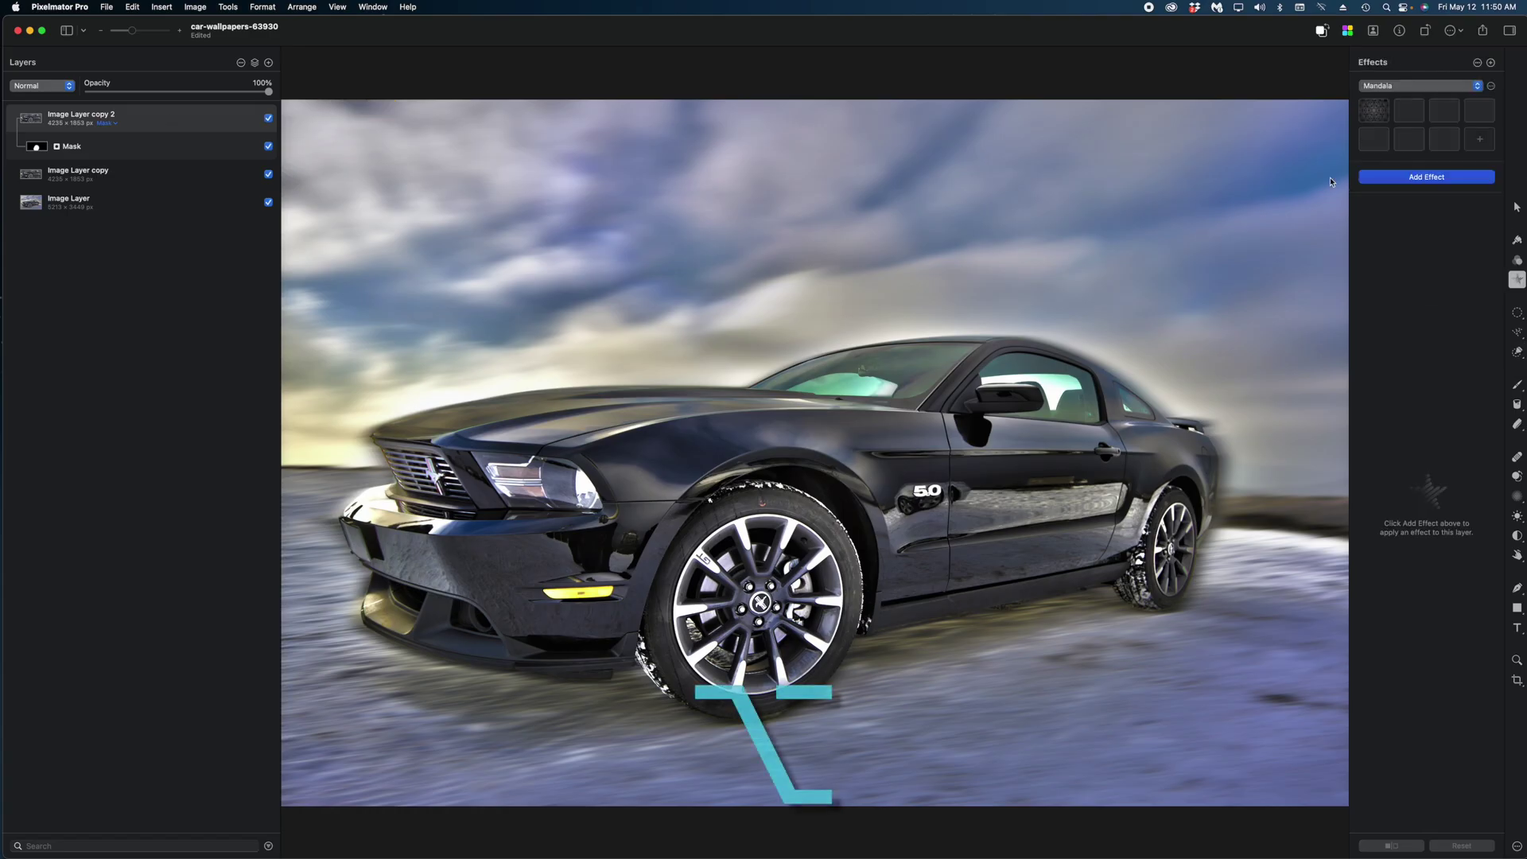
left_click(1394, 177)
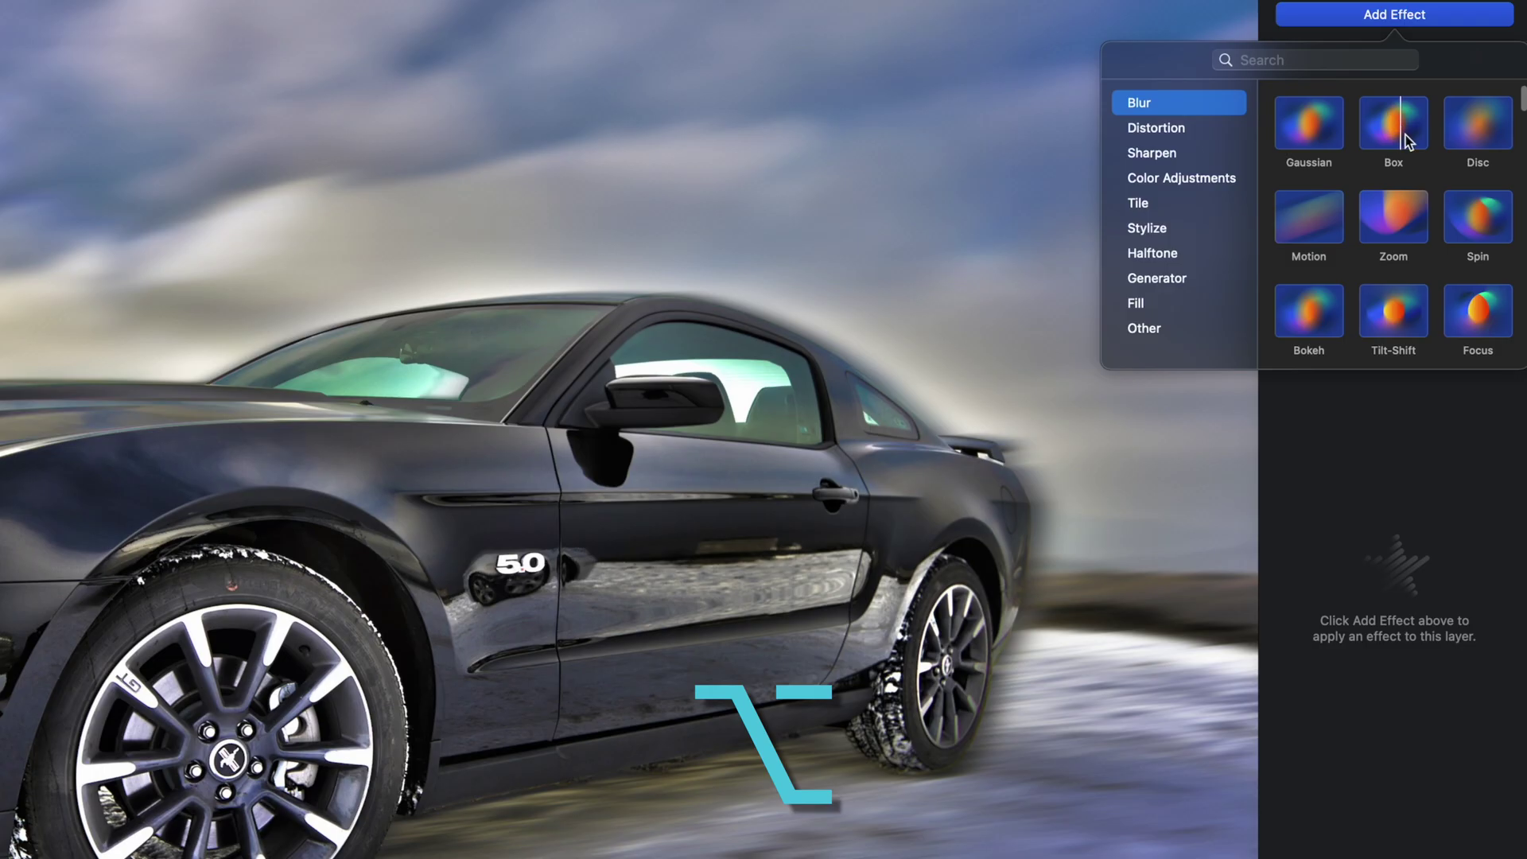
left_click(1482, 224)
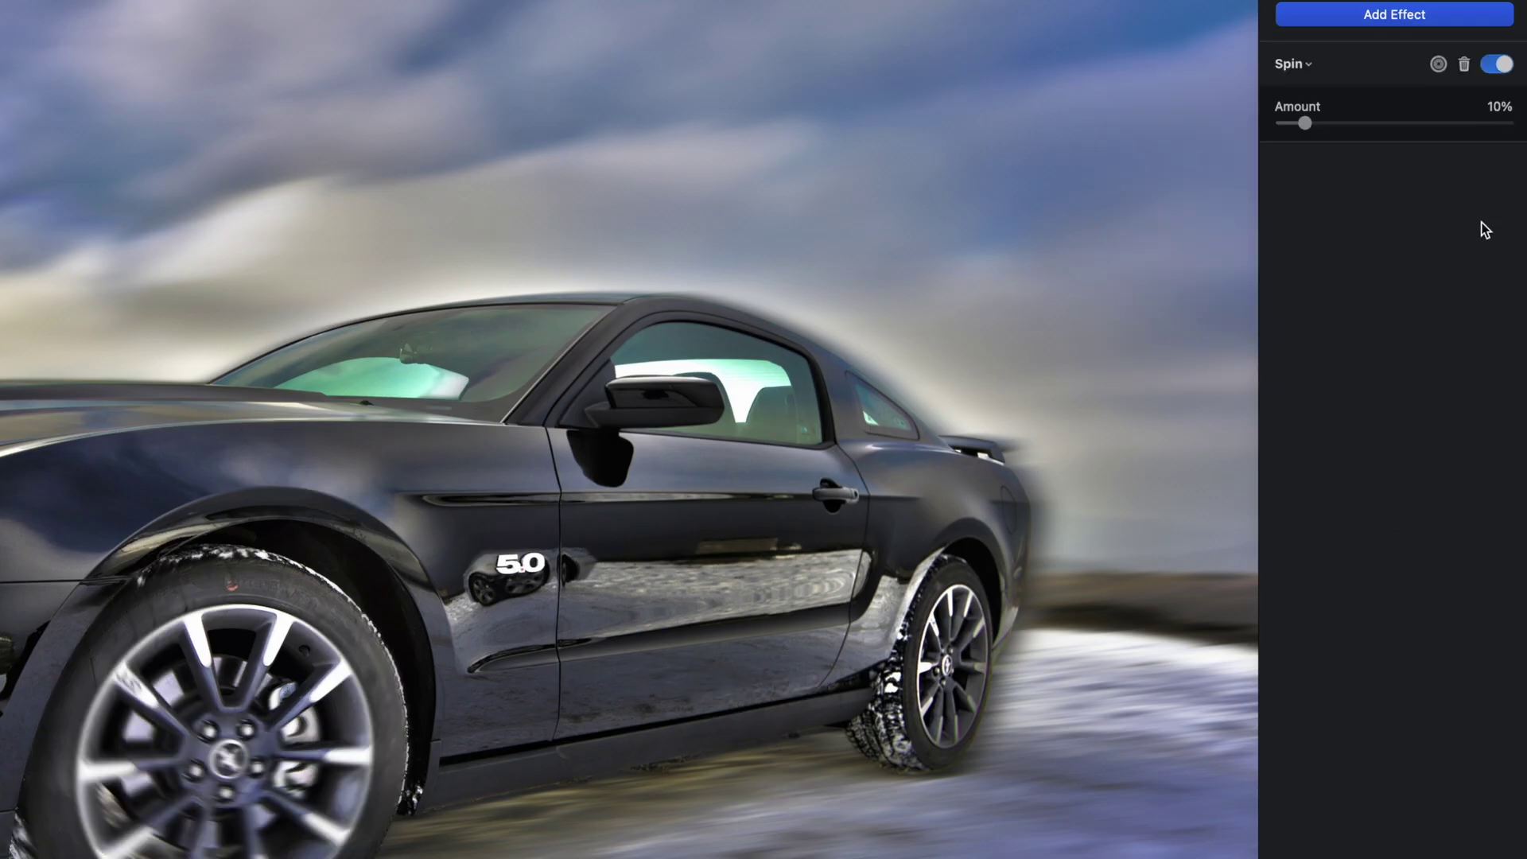
left_click_drag(1314, 117, 1478, 126)
mouse_move(1406, 125)
left_mouse_down()
mouse_move(1304, 123)
mouse_move(1414, 131)
left_mouse_up()
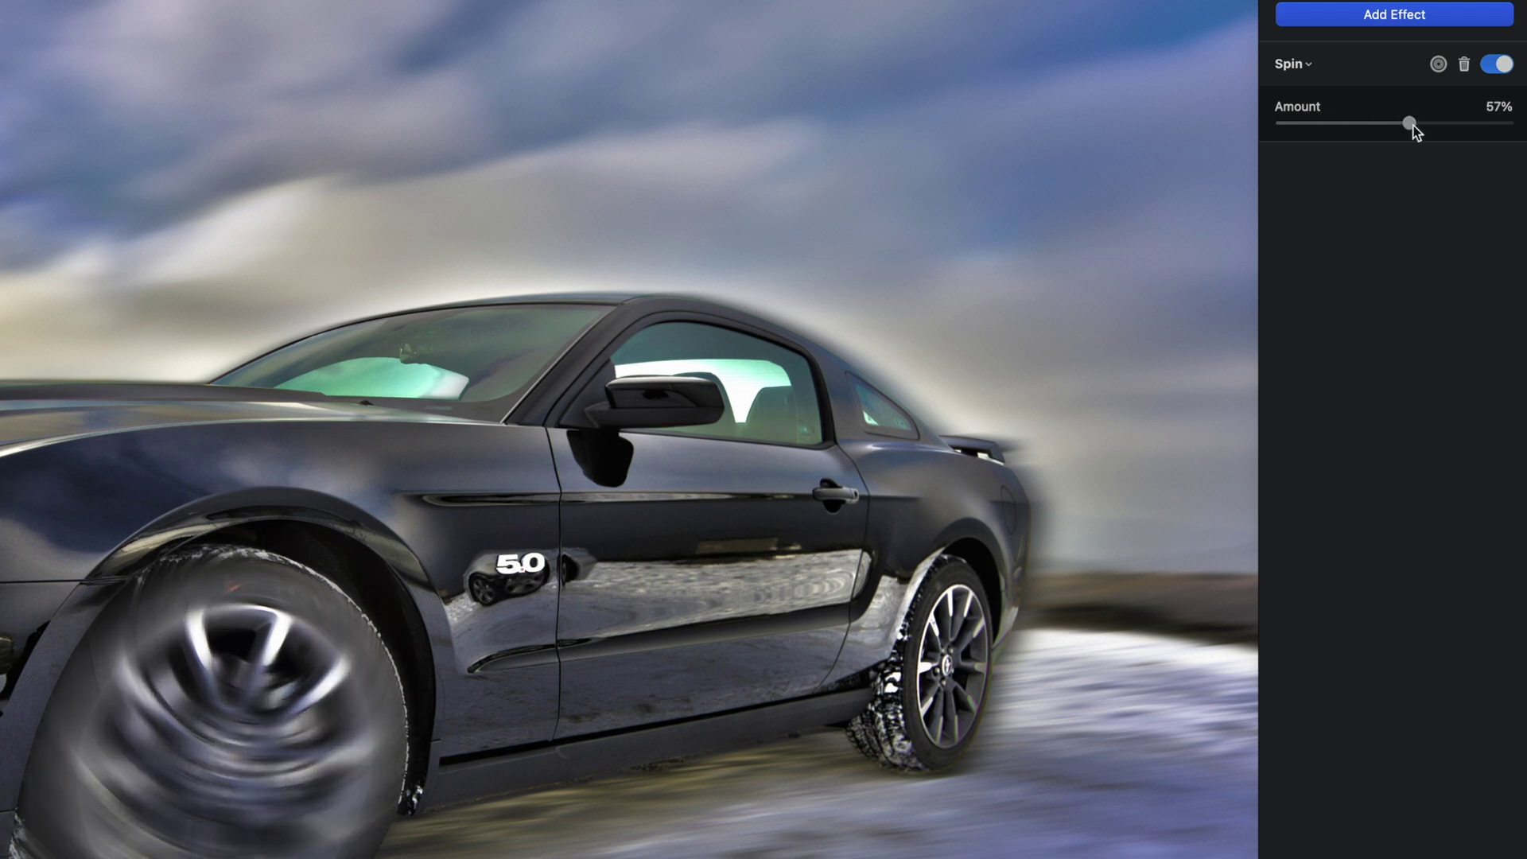
Center the Spin effect on the front wheel's hub and set its amount to 29%
left_click(1439, 64)
left_click(232, 771)
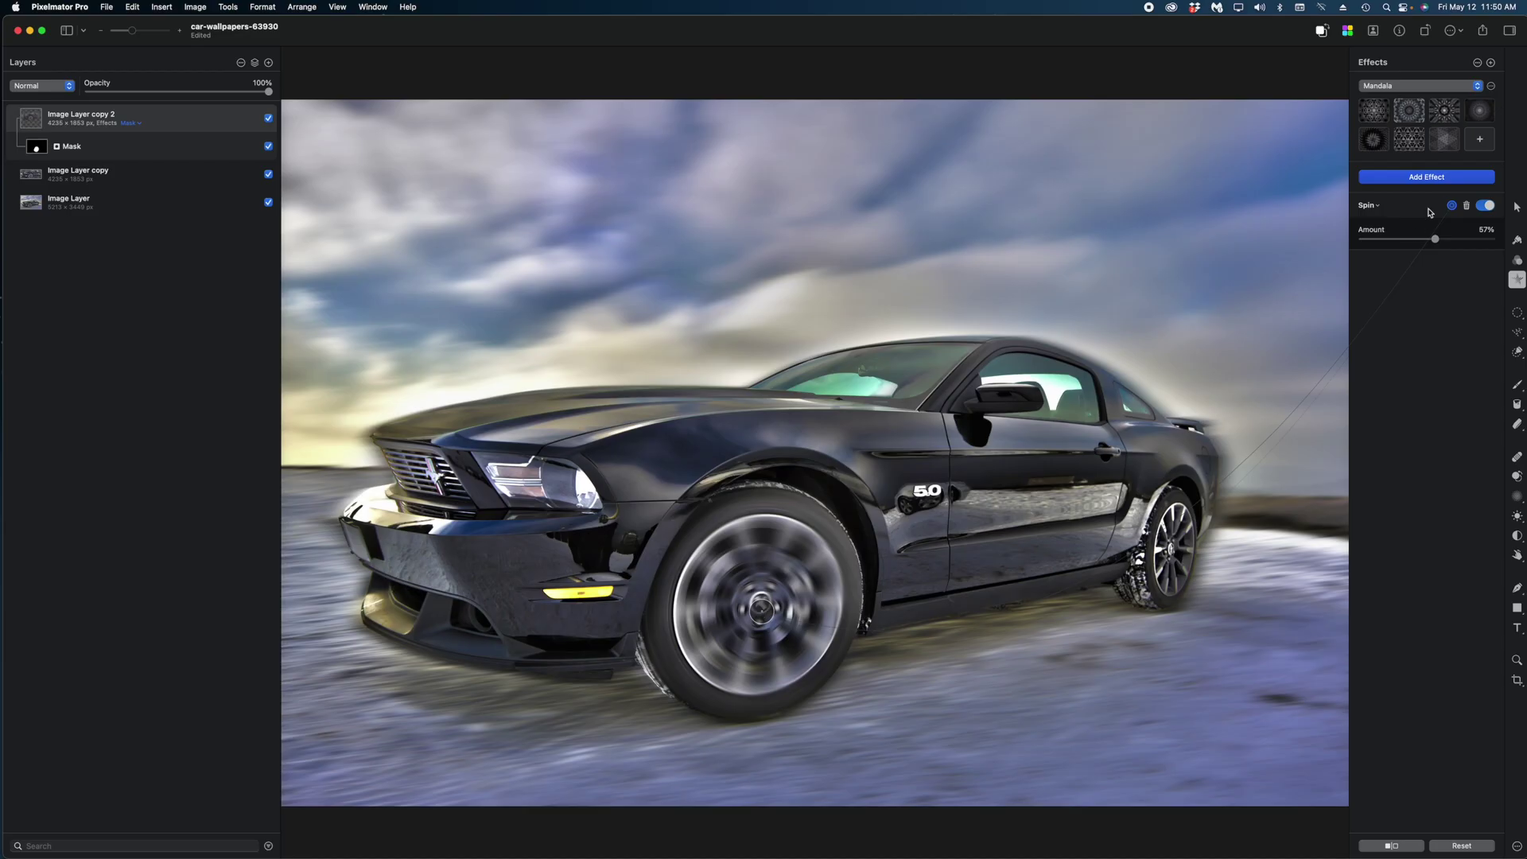
left_click_drag(1438, 246, 1402, 241)
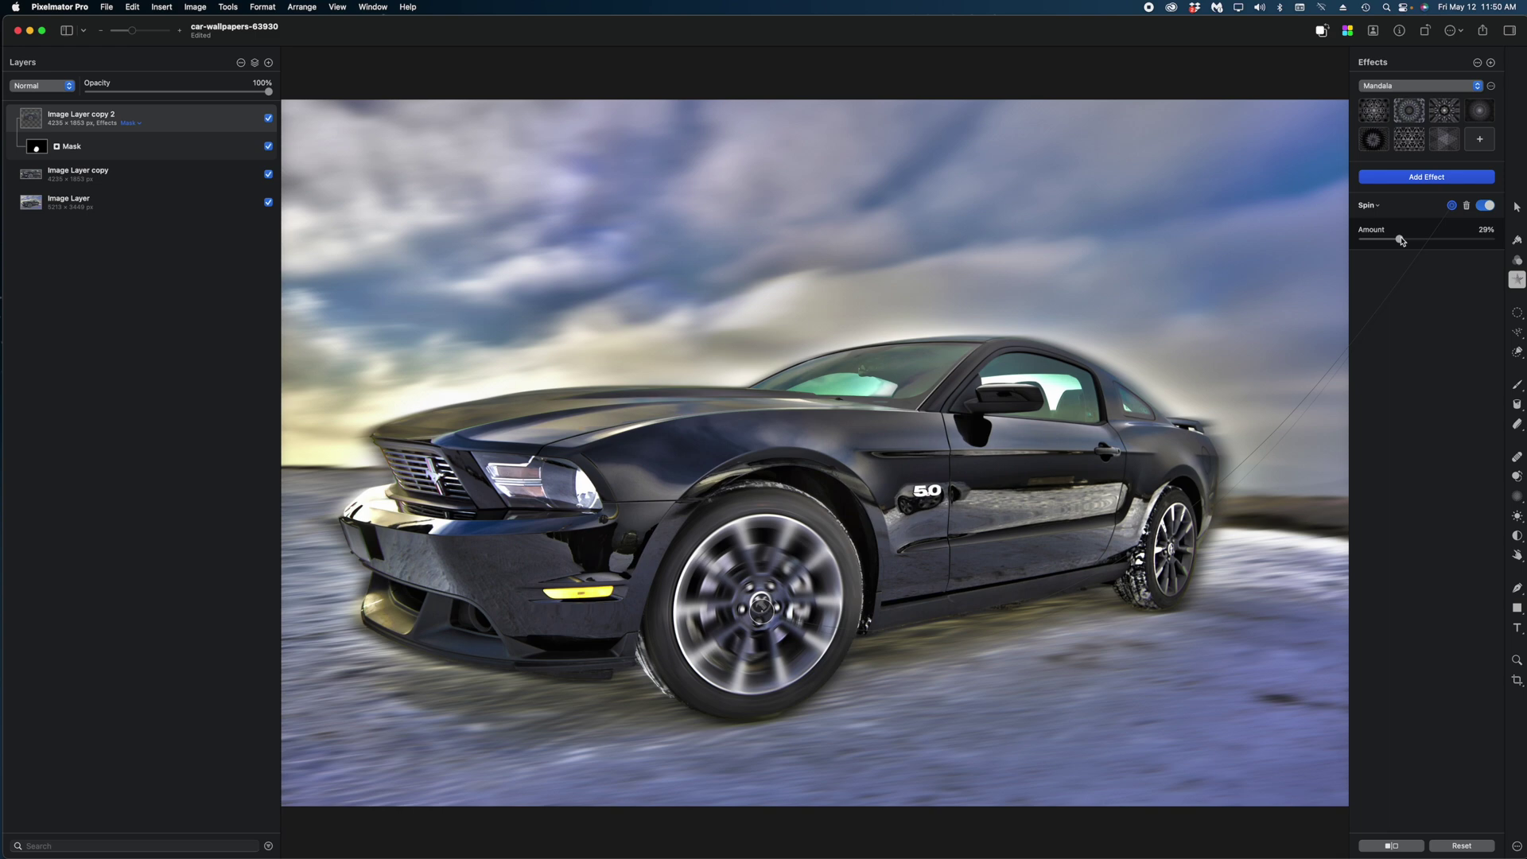
Select the rear wheel on the Image Layer copy and output it as a new masked layer with 47% softness
left_click(64, 169)
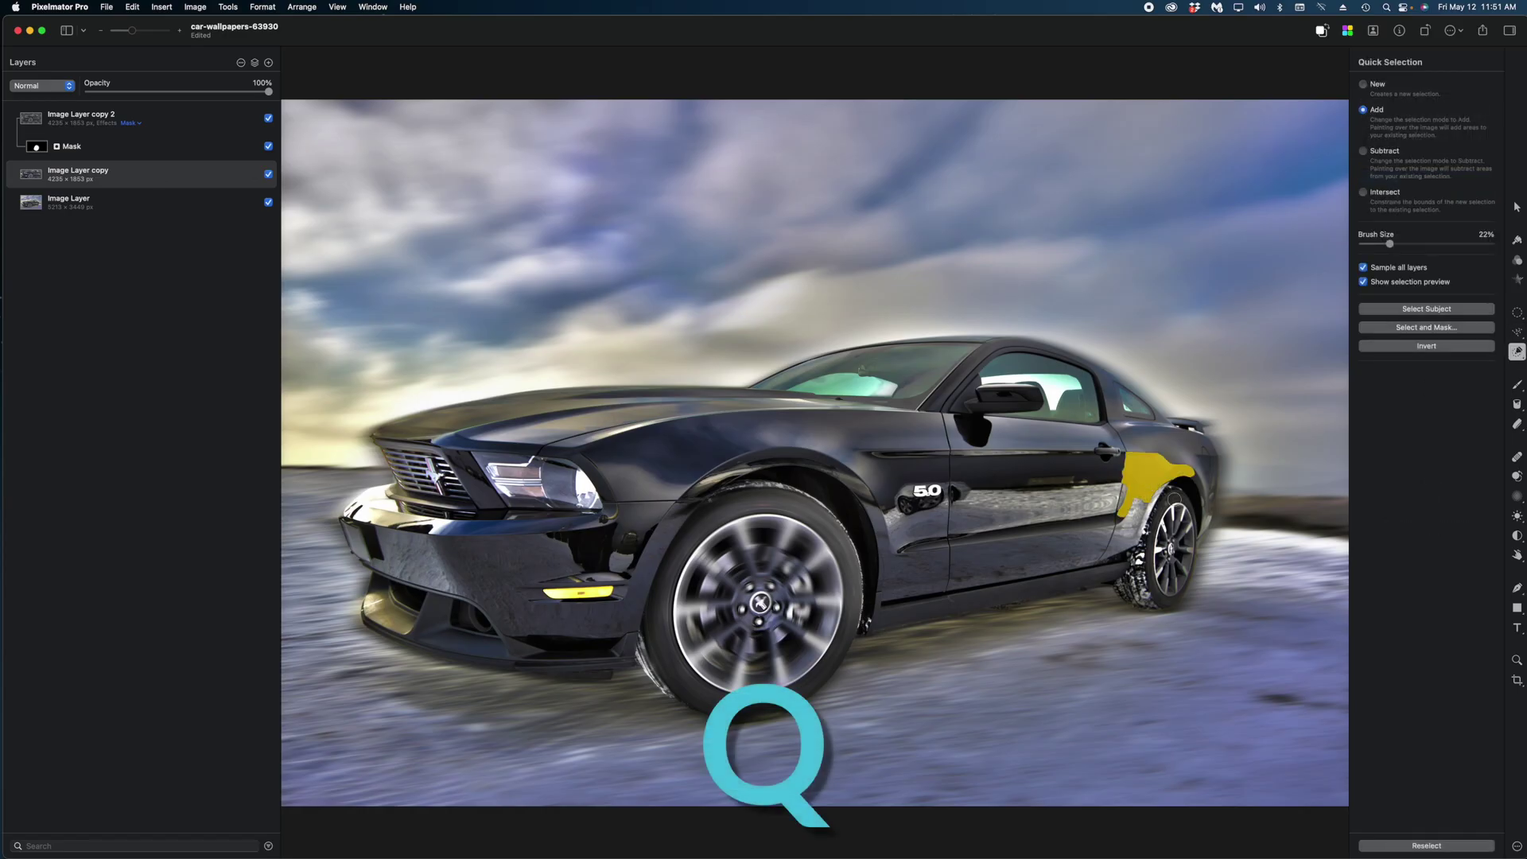
mouse_move(1153, 485)
left_mouse_down()
mouse_move(1137, 600)
mouse_move(1196, 563)
left_mouse_up()
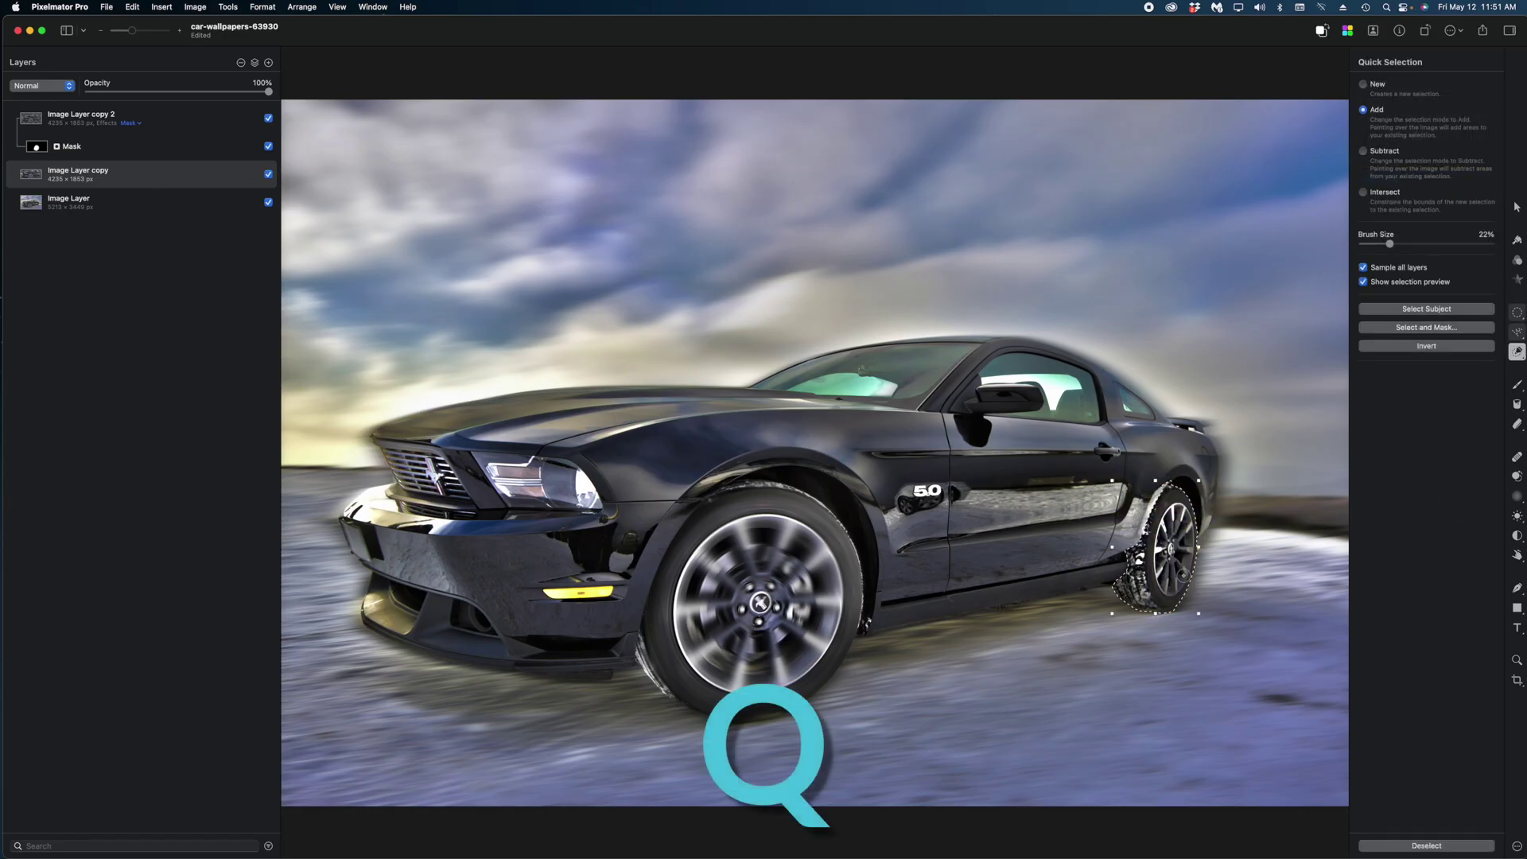
left_click(1426, 327)
left_click(1385, 118)
left_click_drag(1385, 118, 1421, 118)
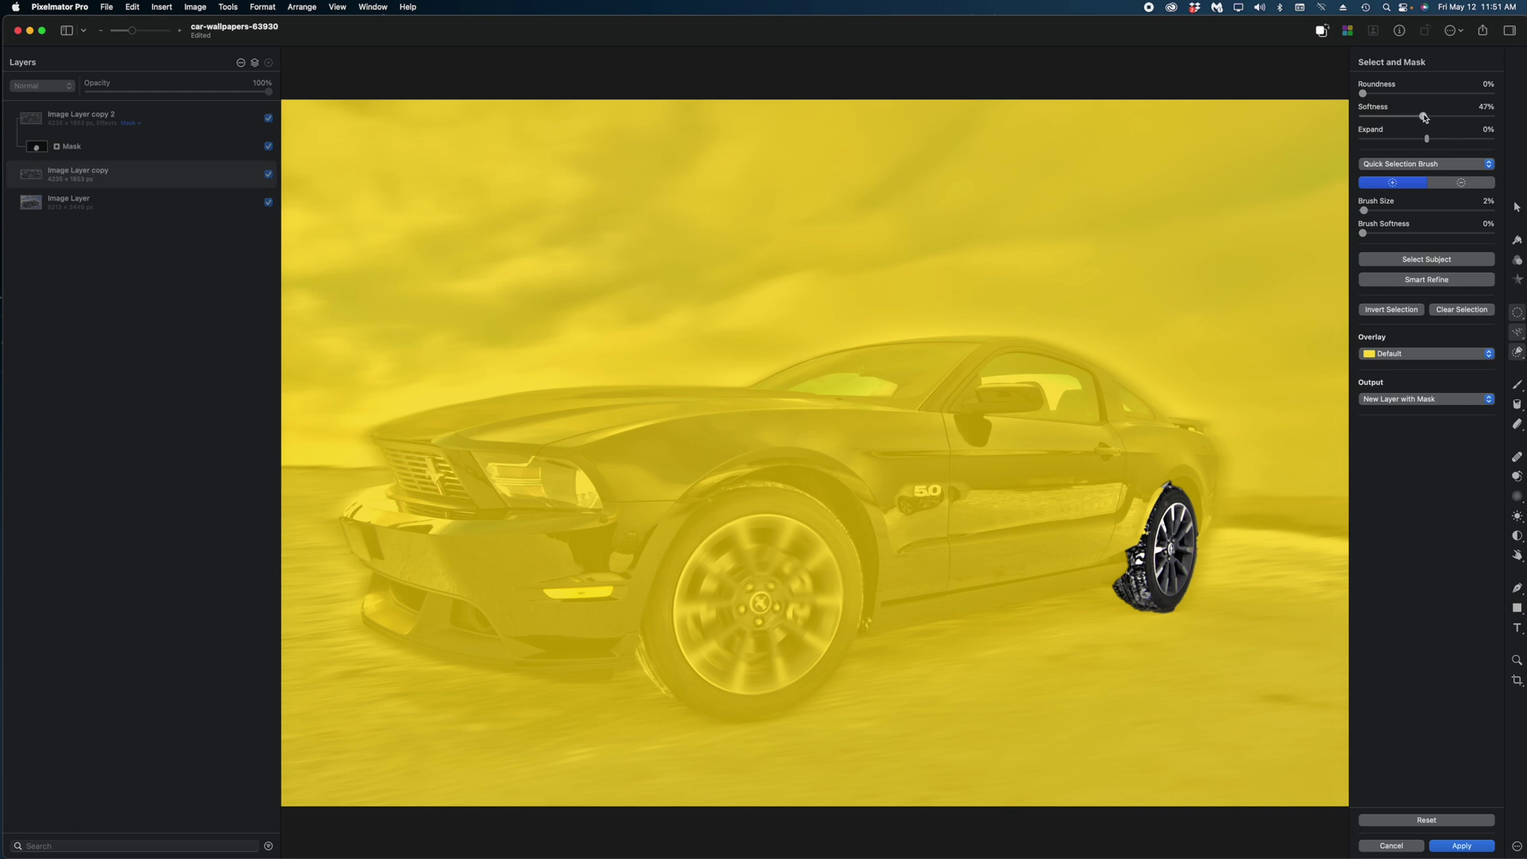
left_click(1460, 846)
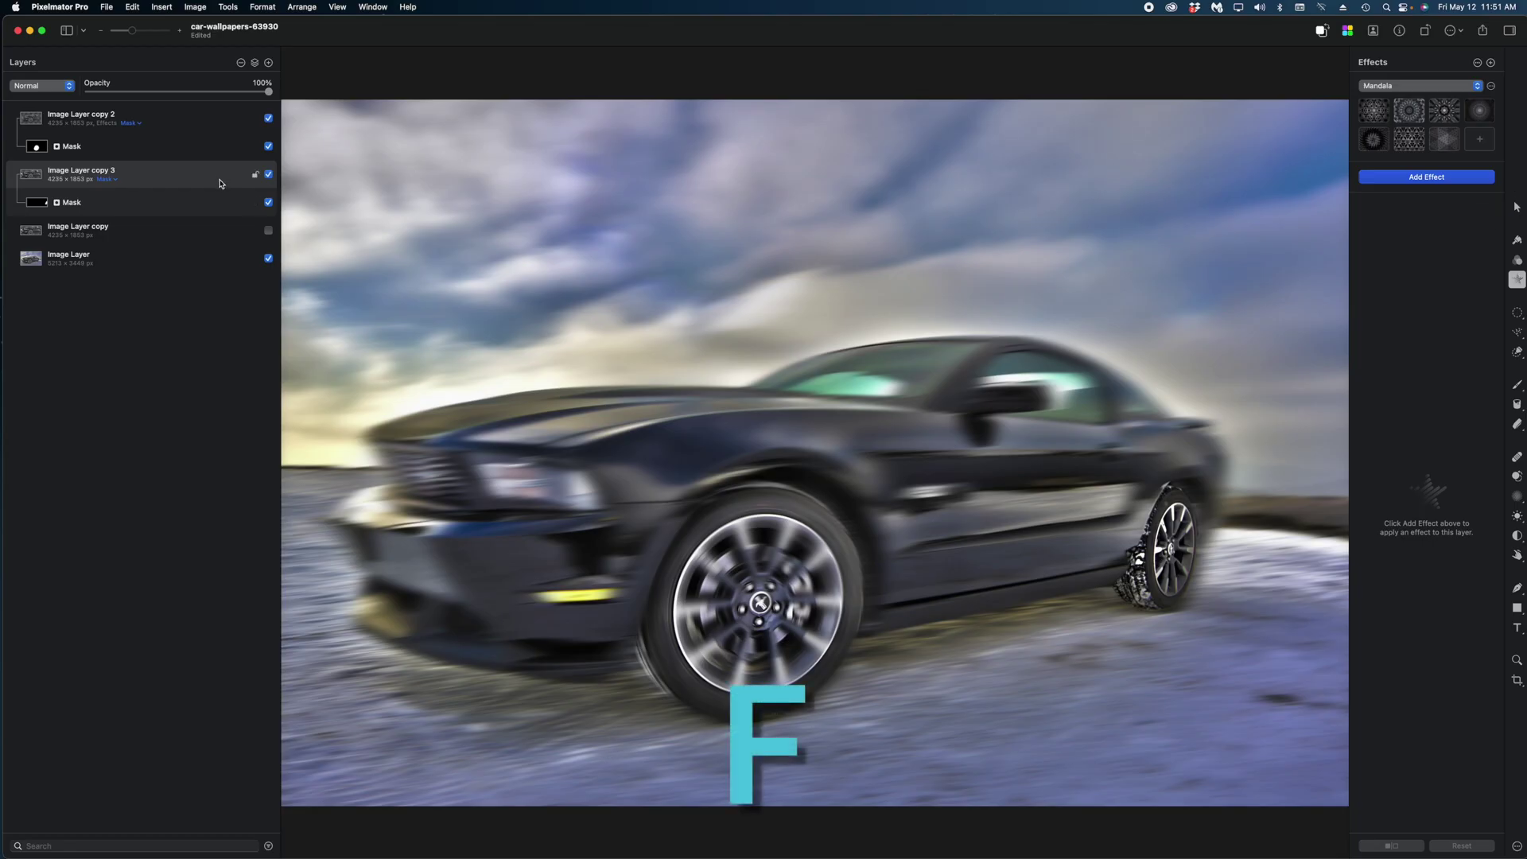
Add a Spin blur effect to the masked rear wheel layer and set its amount to 18%
left_click(1450, 182)
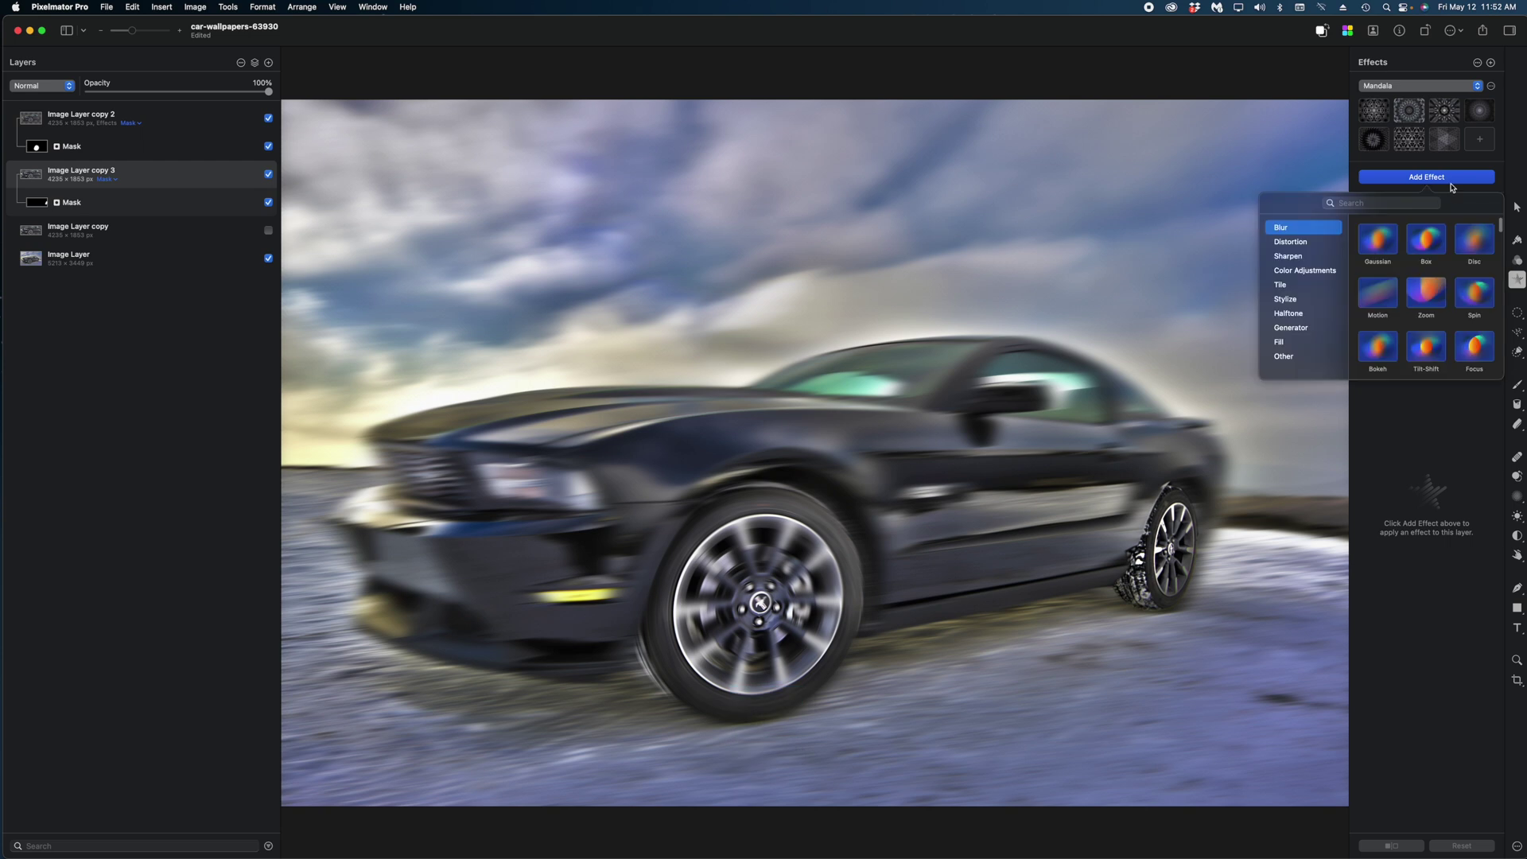
left_click(1475, 293)
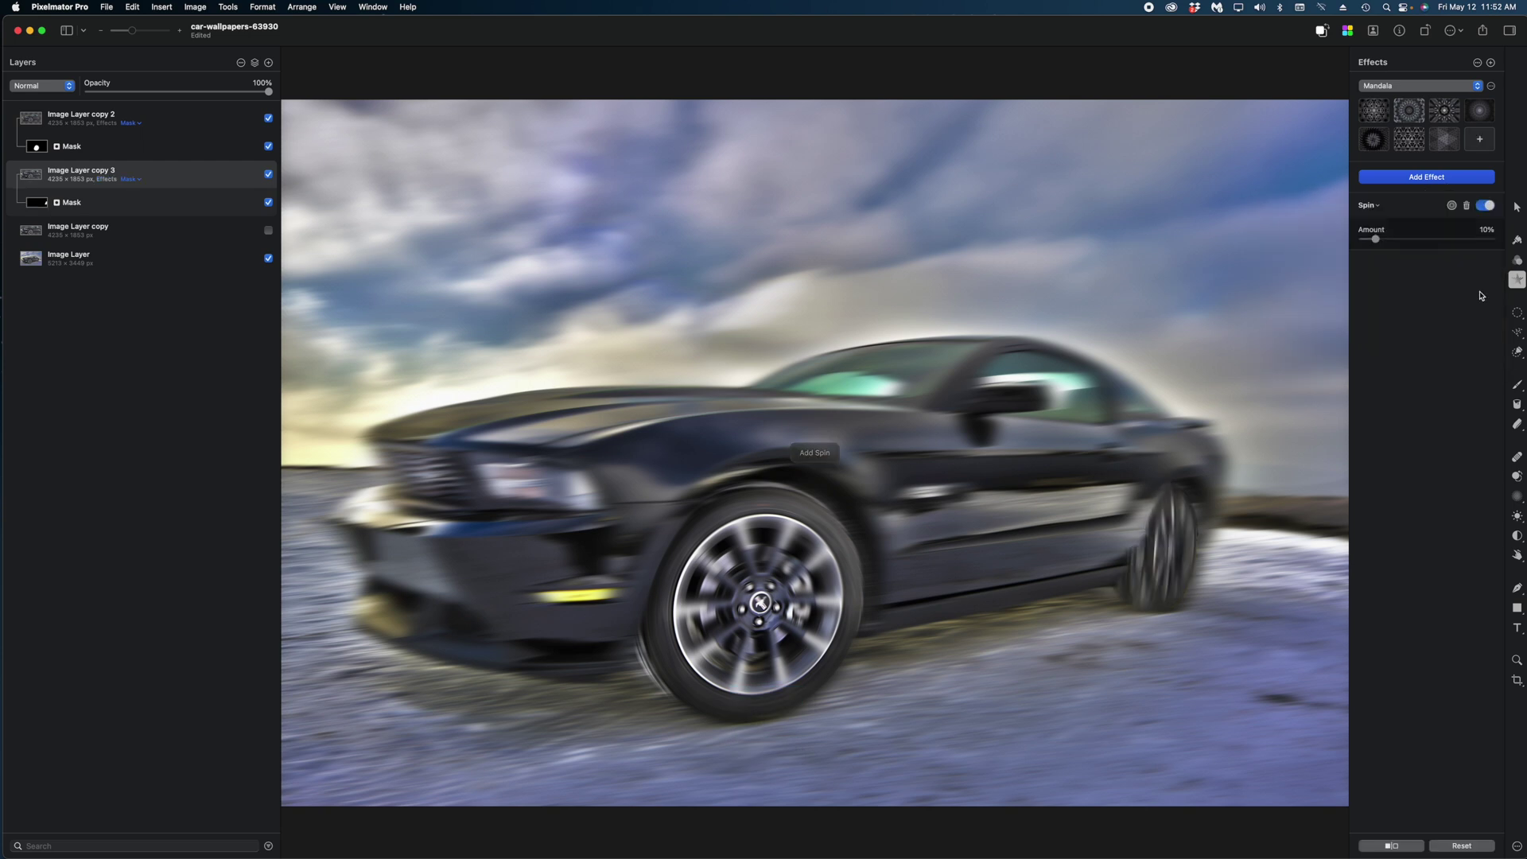
left_click_drag(1375, 239, 1389, 239)
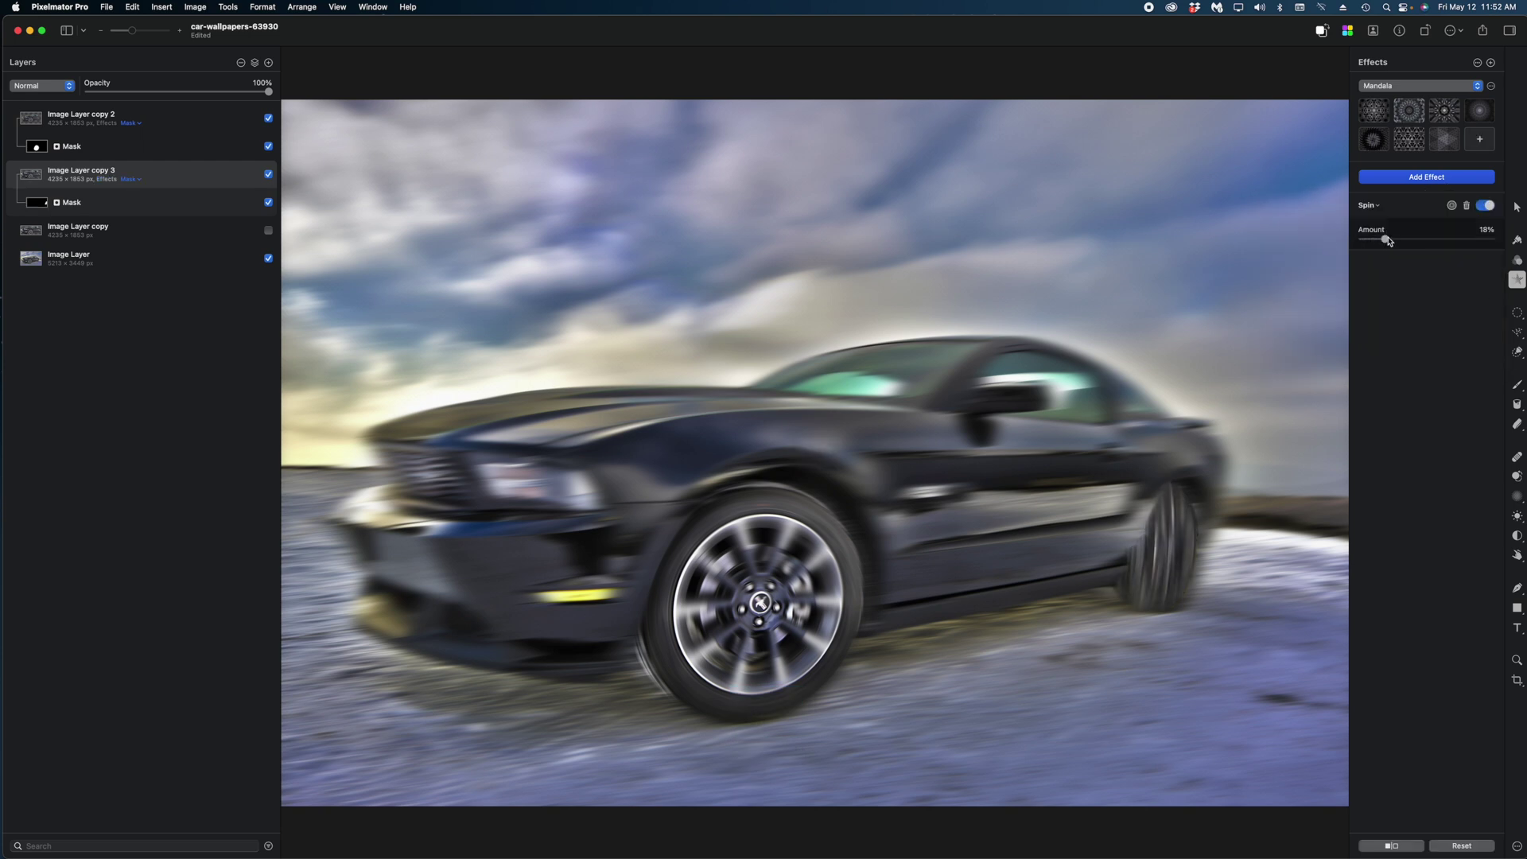
Center the Spin effect on the rear wheel with a slightly stronger amount, and show the Image Layer copy again
left_click(1451, 206)
left_click_drag(775, 528, 1171, 551)
left_click_drag(1389, 239, 1395, 242)
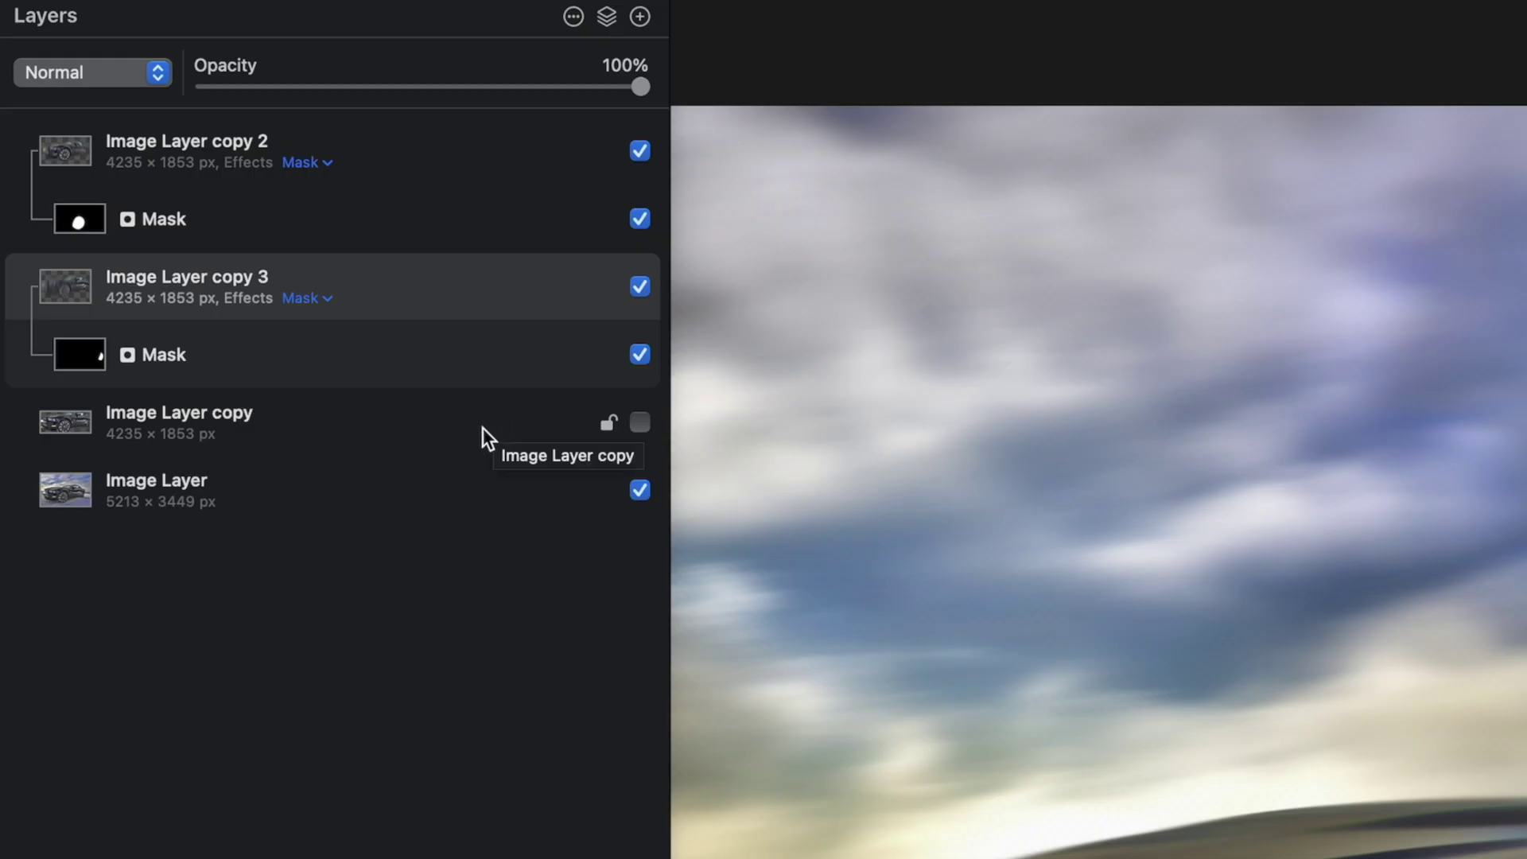
left_click(493, 423)
left_click(640, 422)
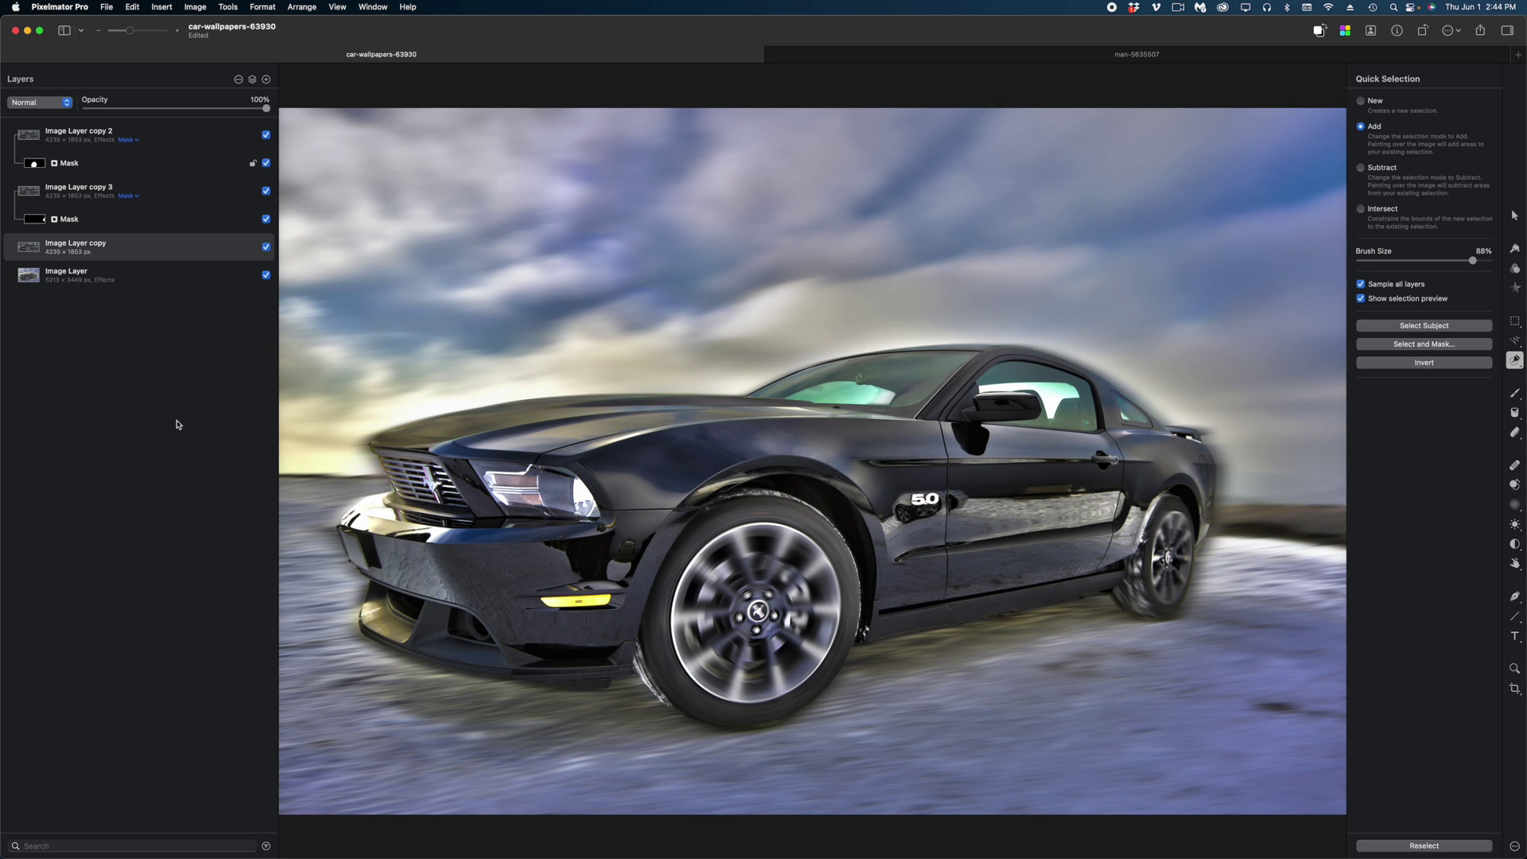
Duplicate the blurred background Image Layer and turn off the Motion effect on the duplicate
left_click(186, 279)
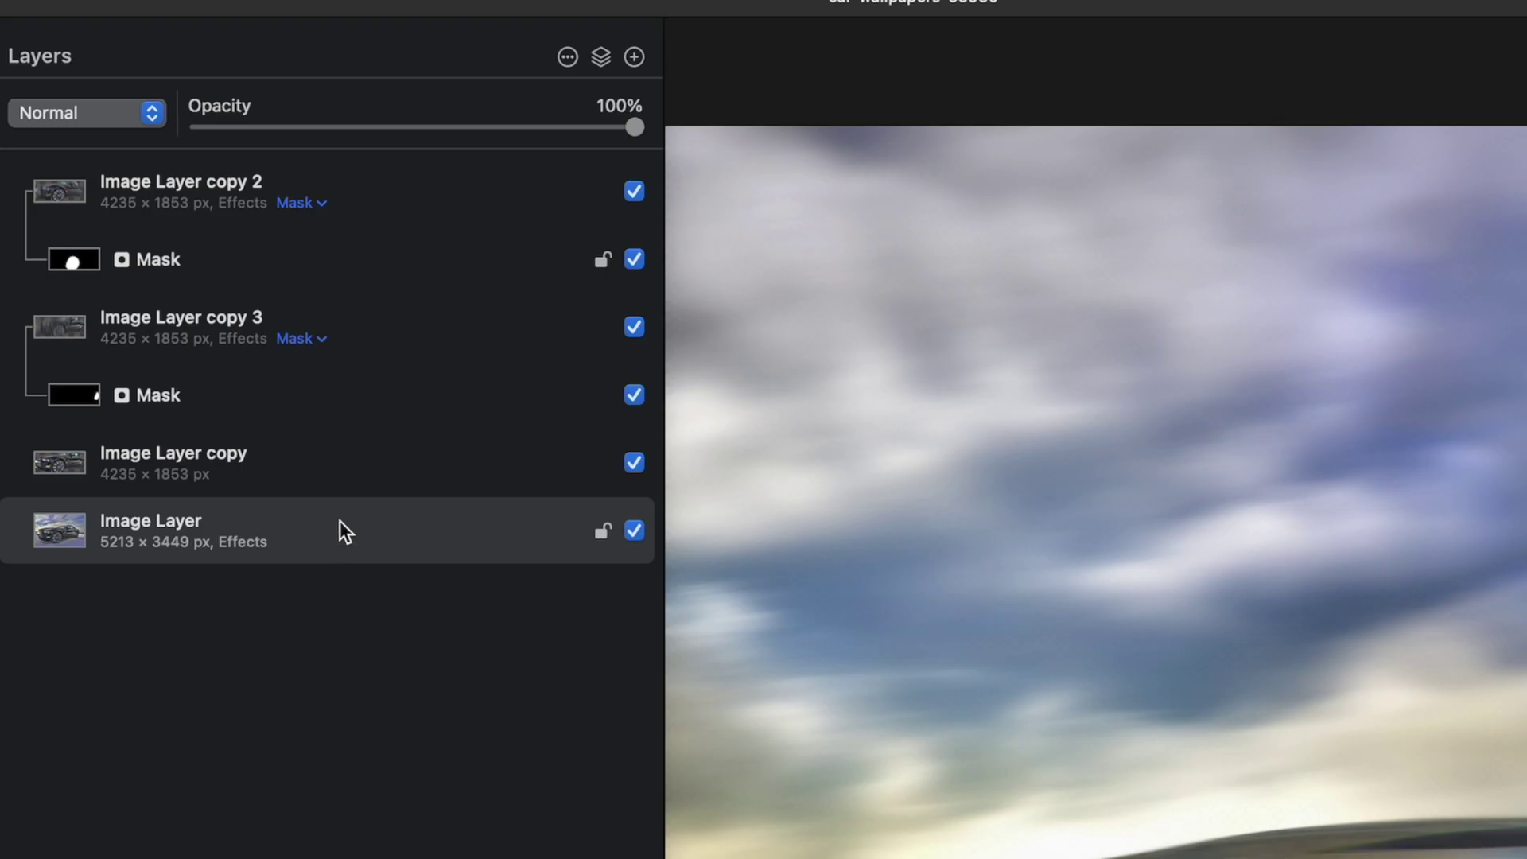
right_click(340, 531)
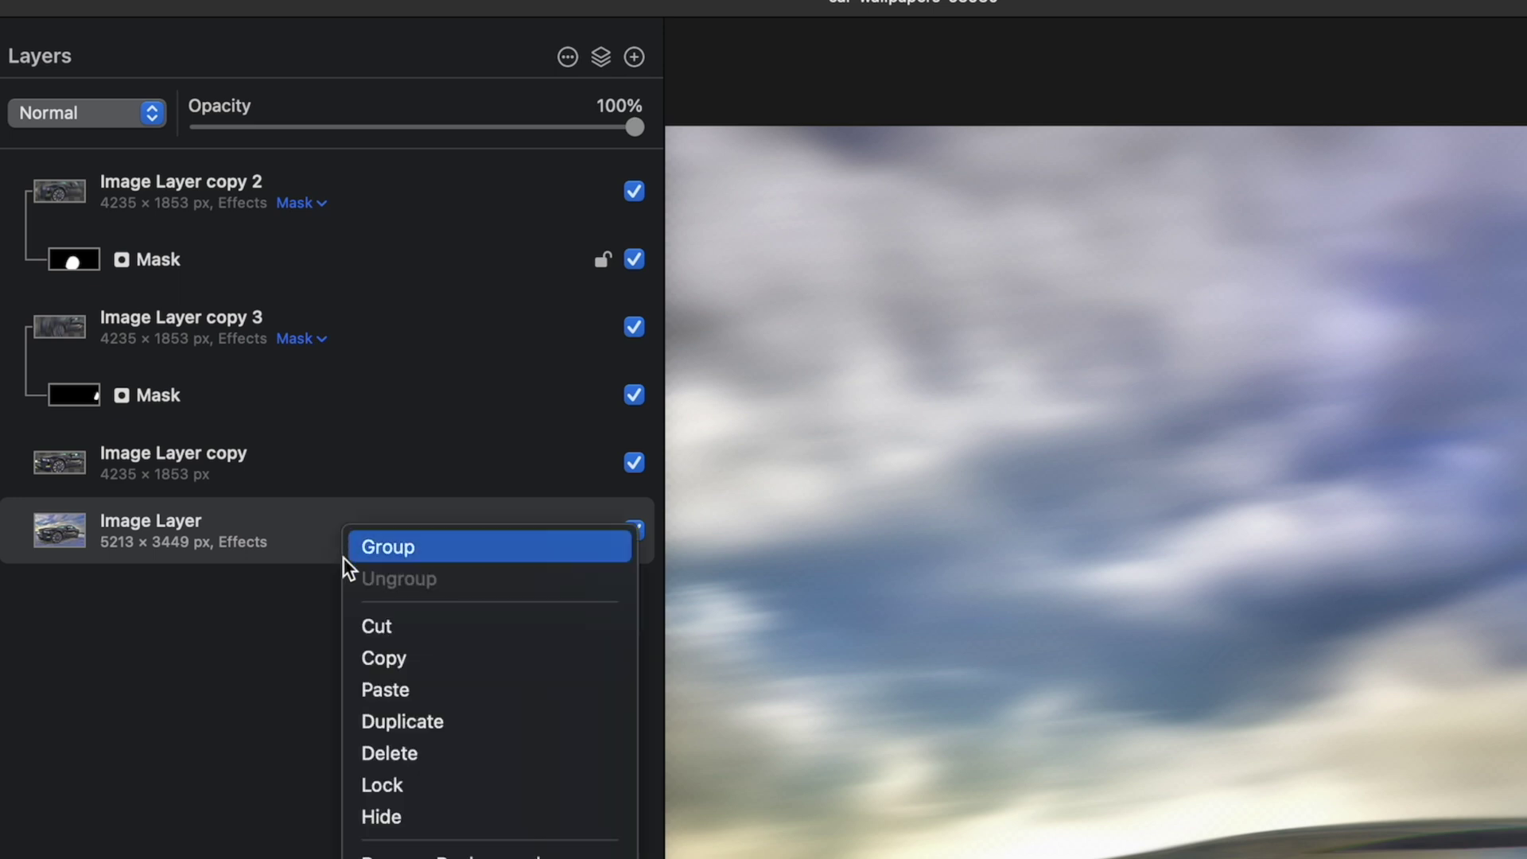
left_click(421, 722)
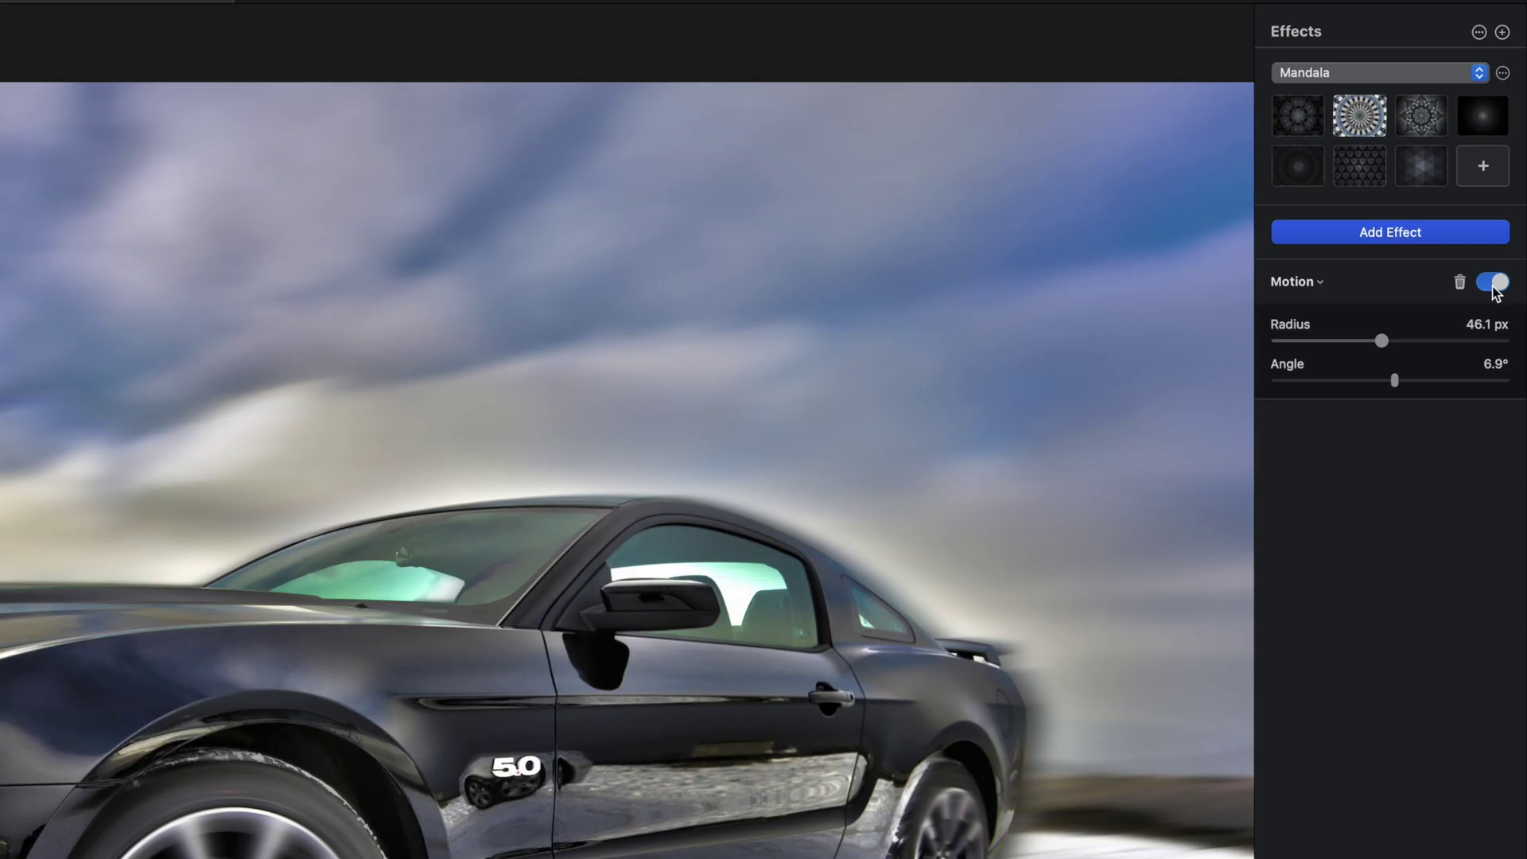
left_click(1493, 284)
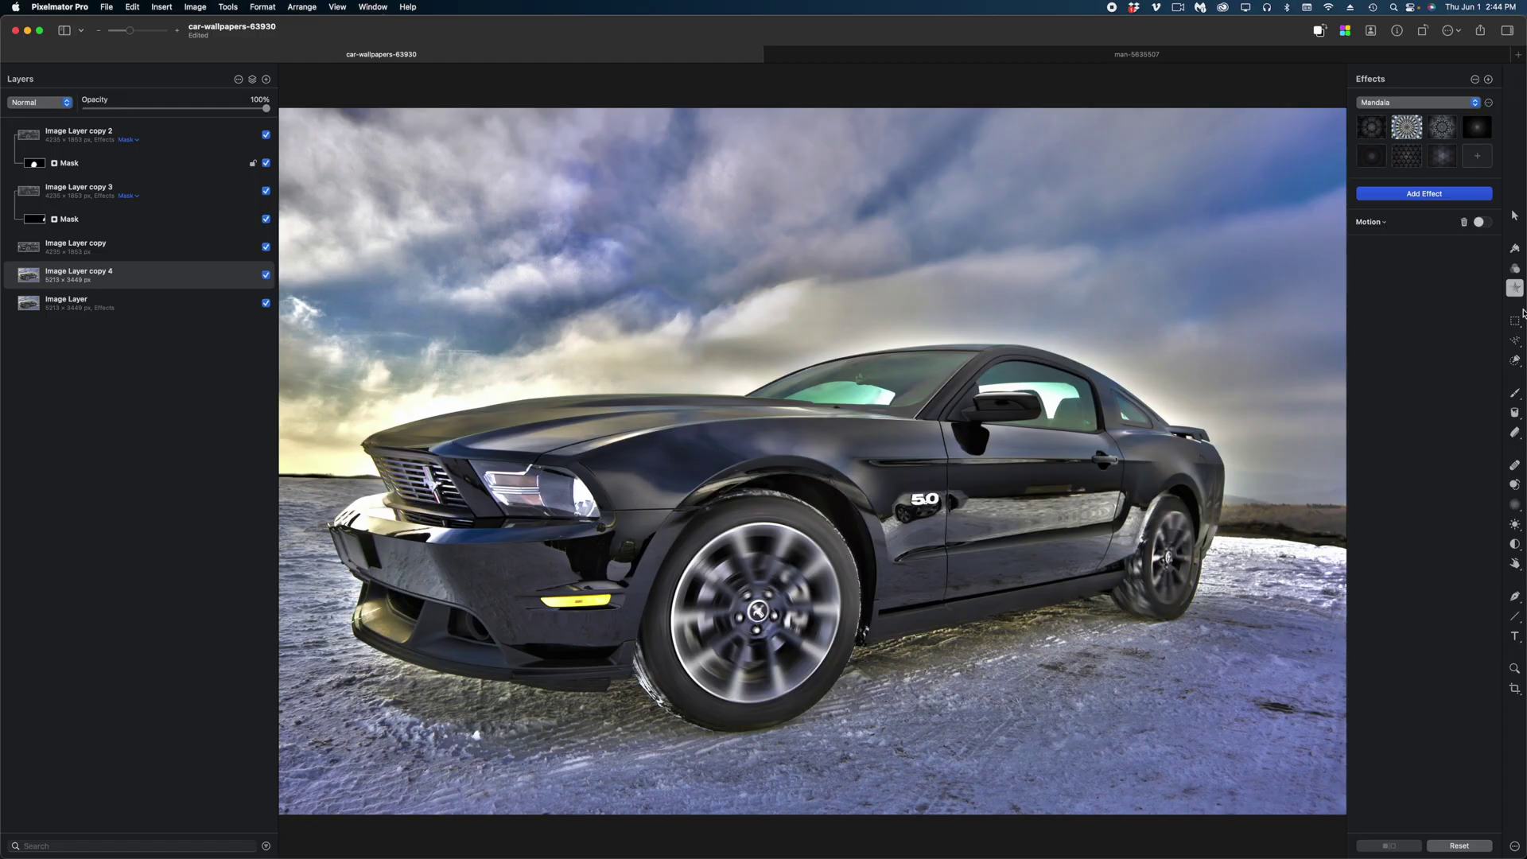
Quick-select the sky and distant horizon on Image Layer copy 4, and invert the selection
left_click(1514, 360)
mouse_move(306, 139)
left_mouse_down()
mouse_move(1180, 220)
mouse_move(1236, 431)
mouse_move(1317, 188)
mouse_move(1143, 255)
mouse_move(766, 294)
mouse_move(722, 349)
mouse_move(921, 77)
mouse_move(604, 345)
mouse_move(487, 167)
mouse_move(296, 275)
mouse_move(316, 442)
mouse_move(382, 334)
left_mouse_up()
left_click_drag(1280, 374, 1309, 513)
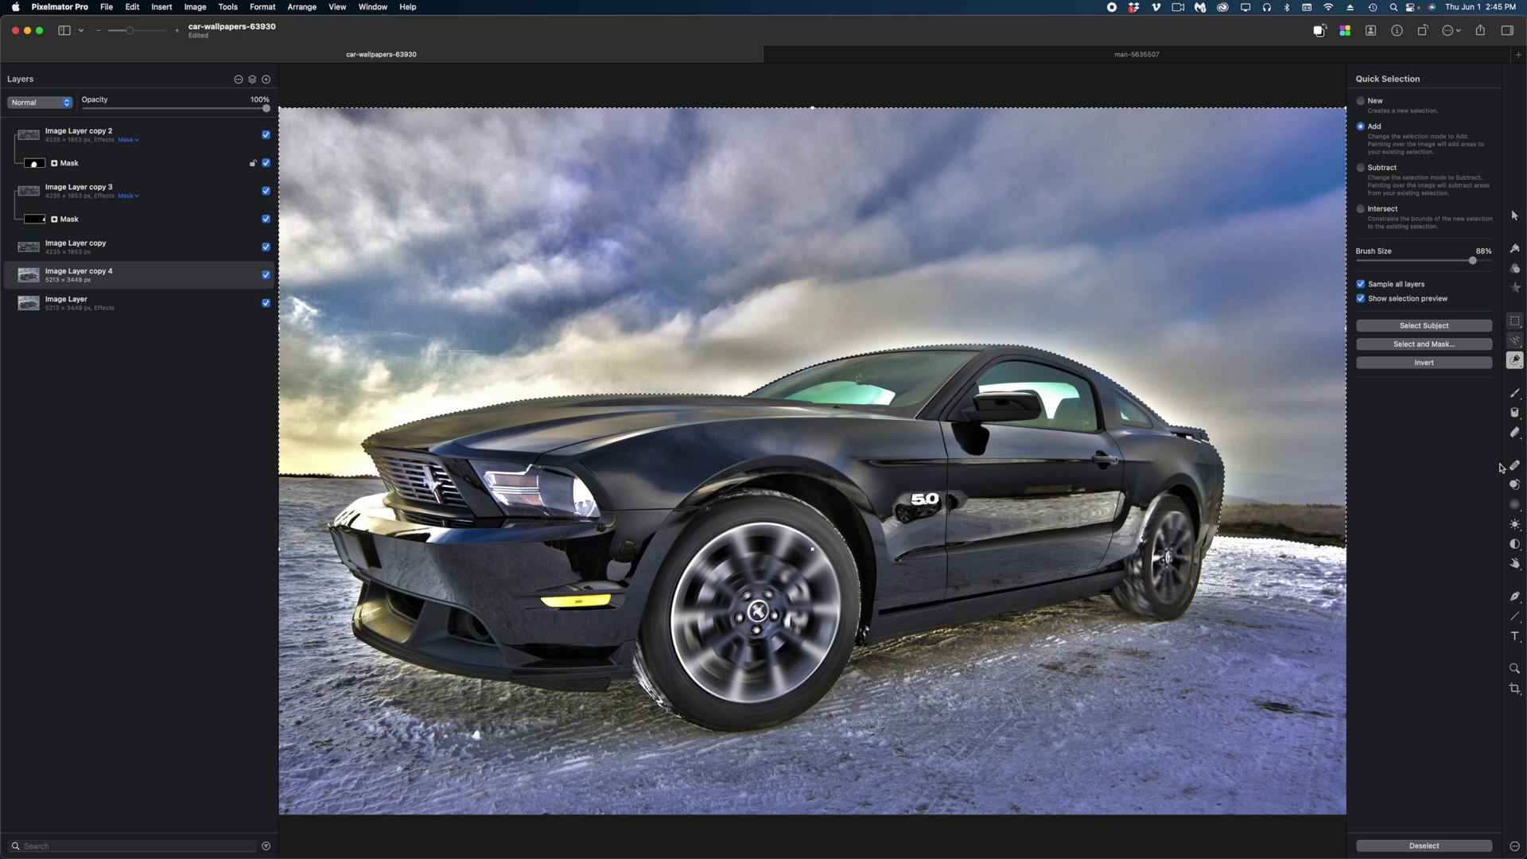
left_click(1382, 365)
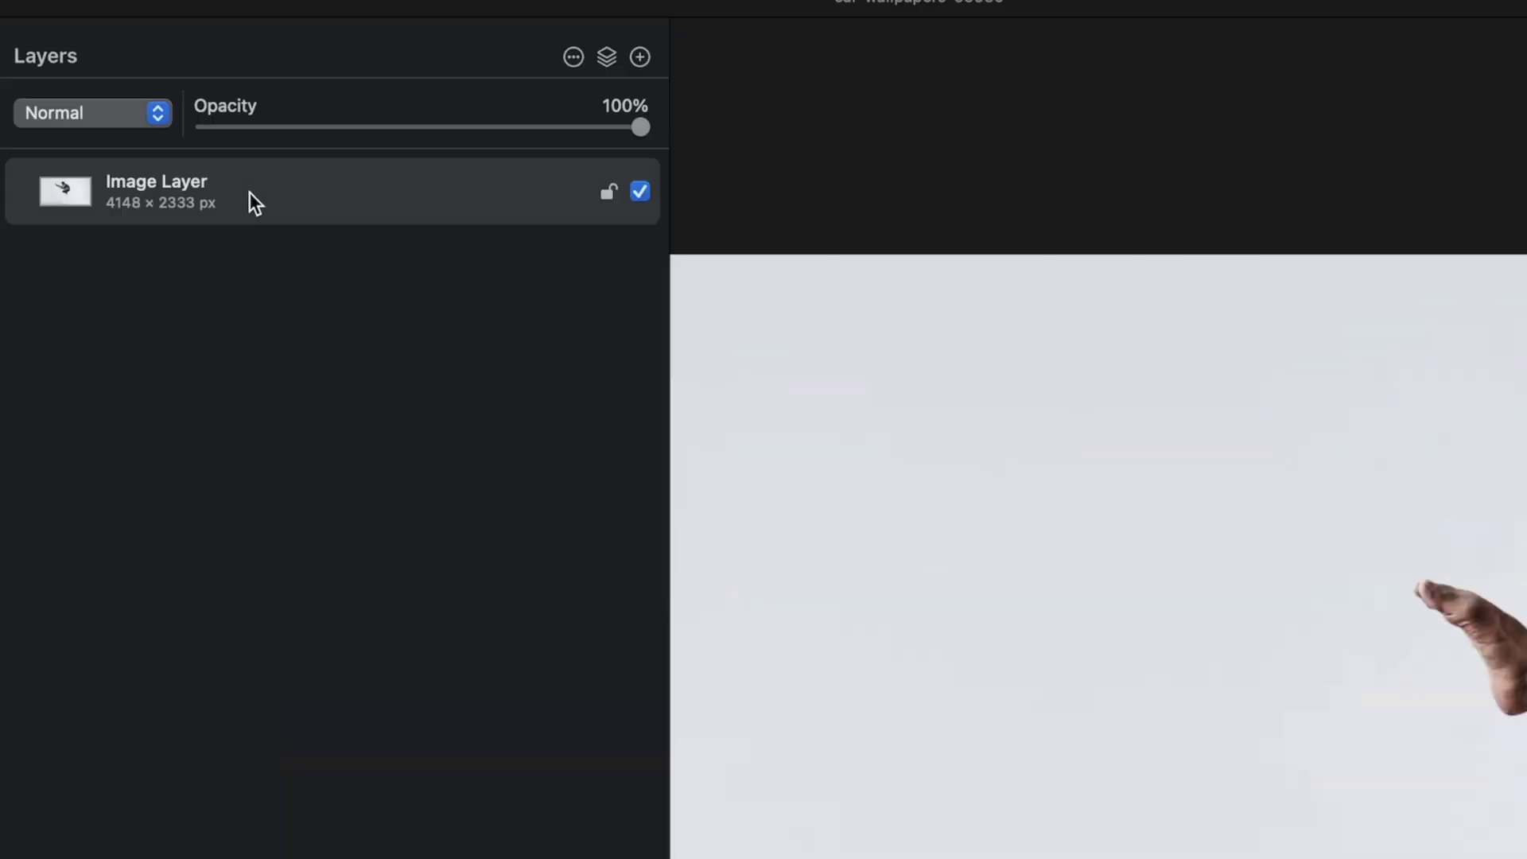
Duplicate the jumping man's Image Layer and remove the copy's background with the original layer hidden
left_click_drag(245, 205, 241, 169)
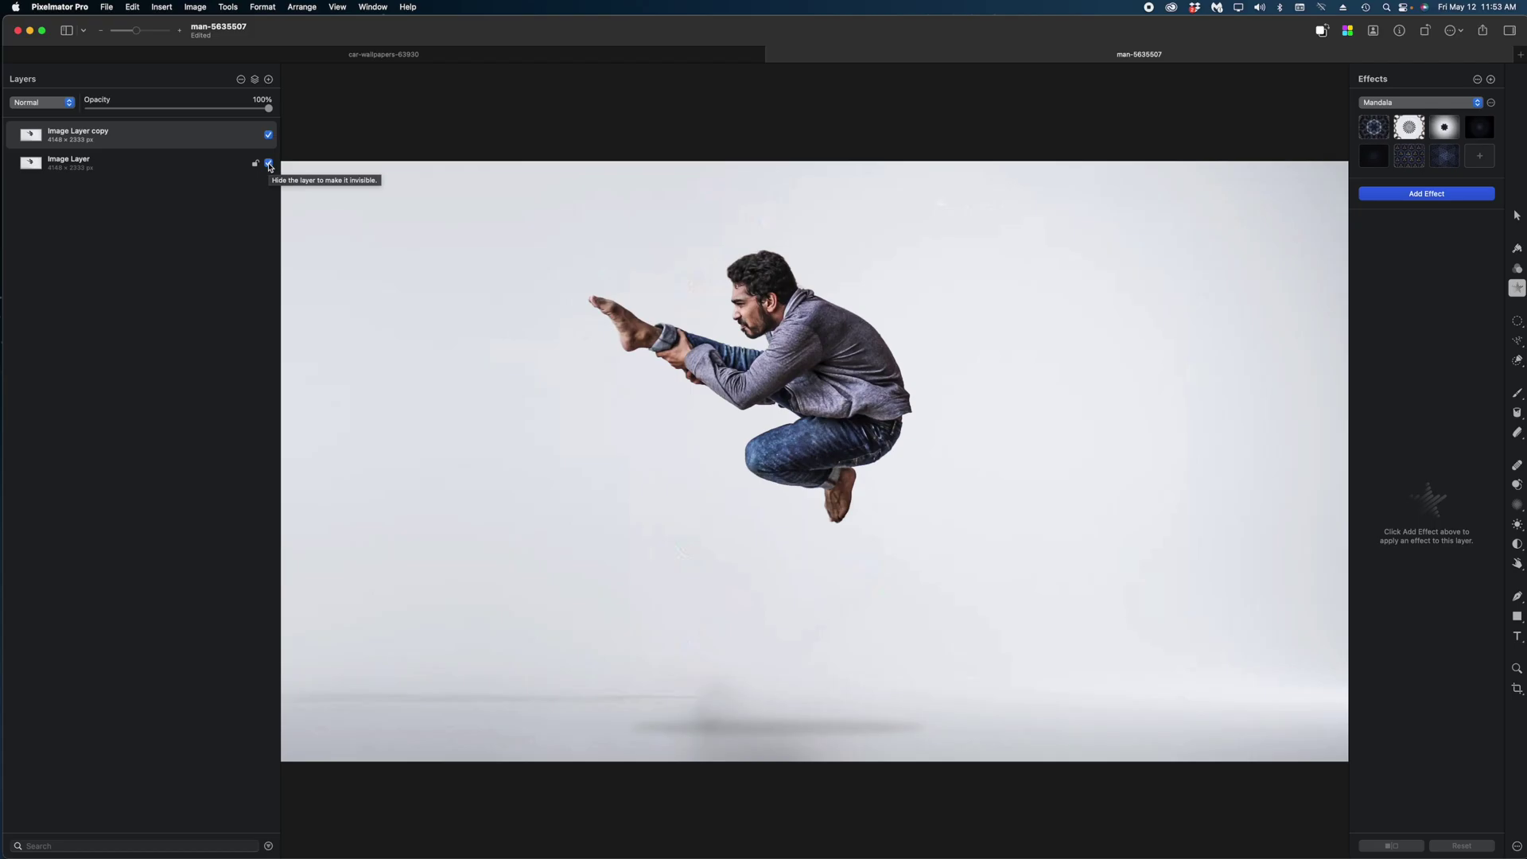
left_click(269, 164)
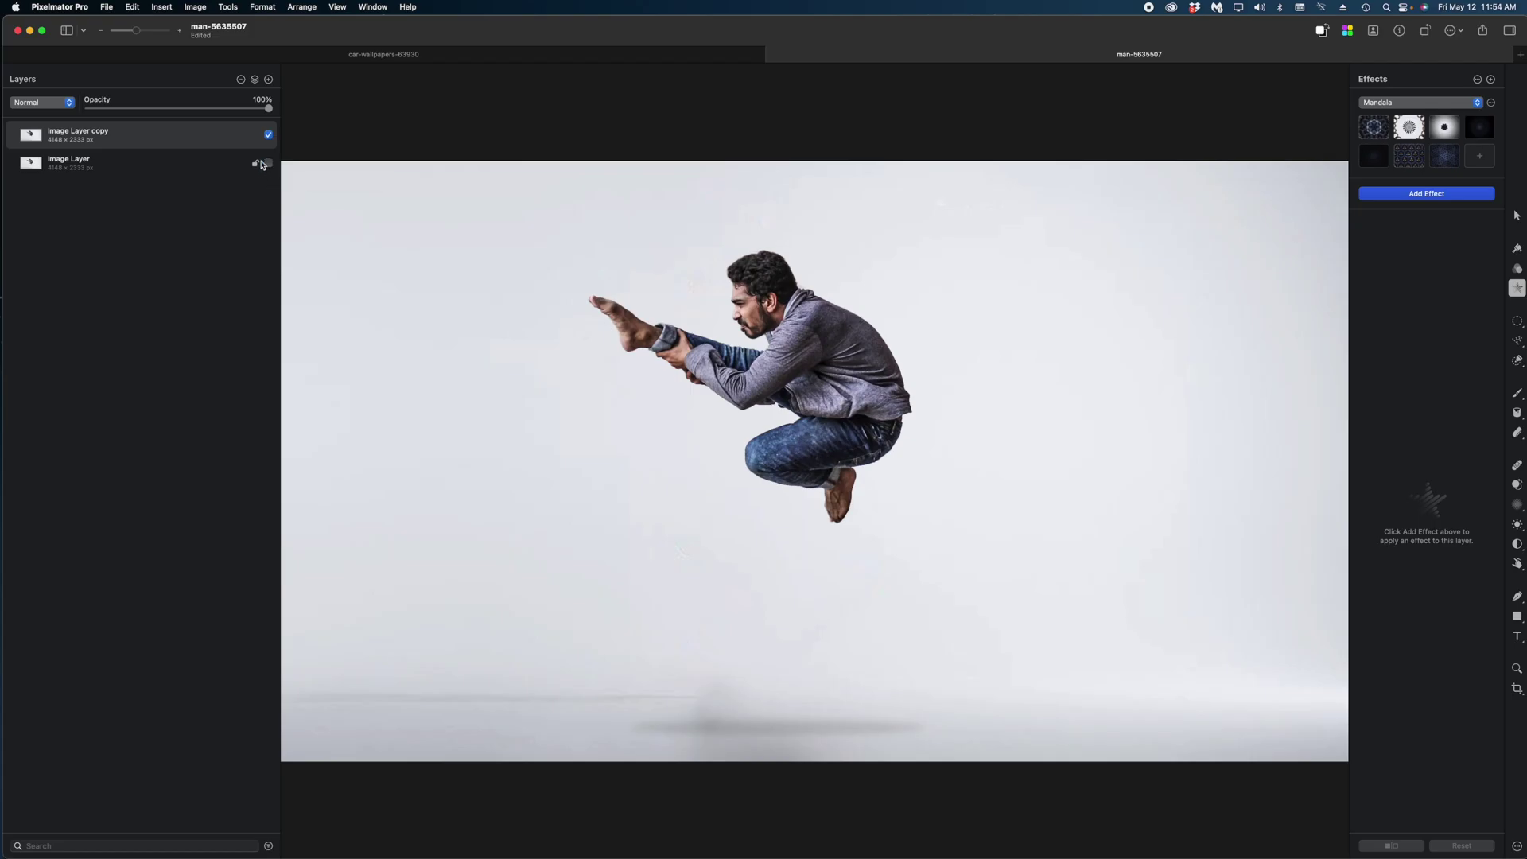
left_click(1374, 30)
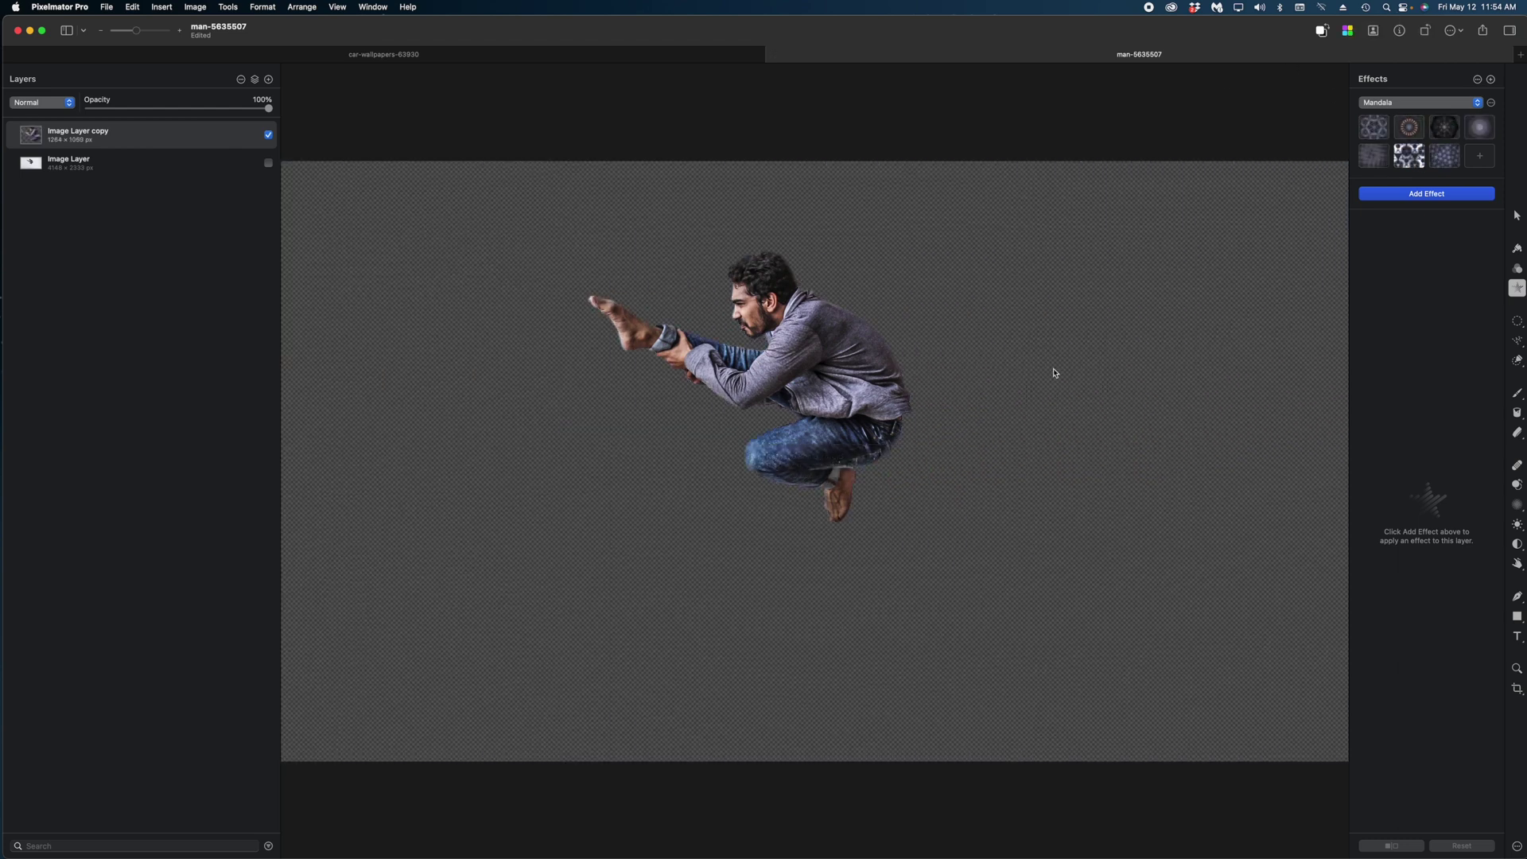
Duplicate the cut-out man layer and show the original Image Layer again
left_click(222, 162)
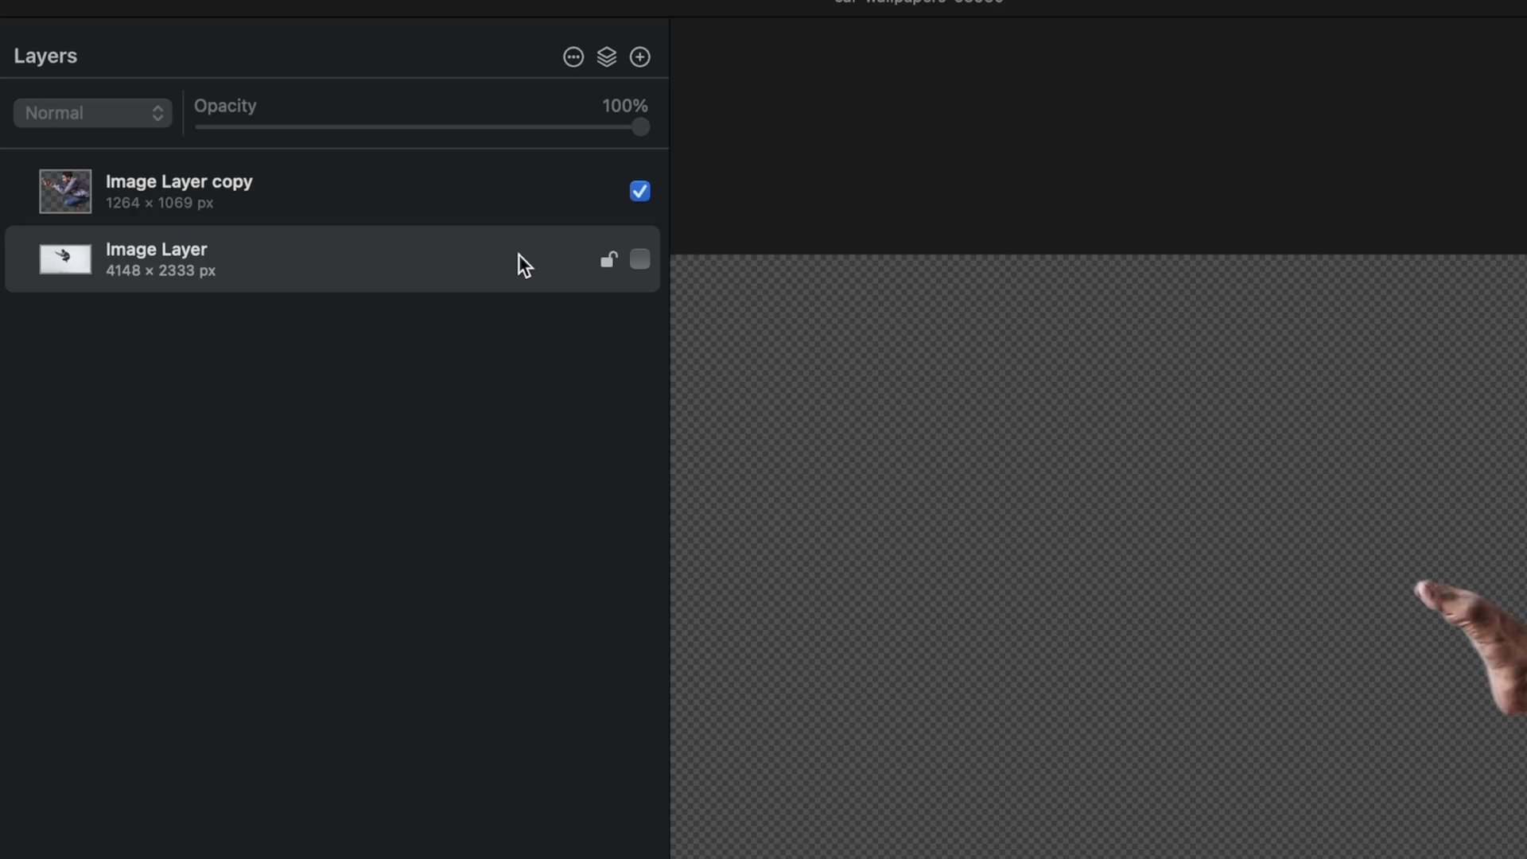
left_click(374, 194)
right_click(375, 194)
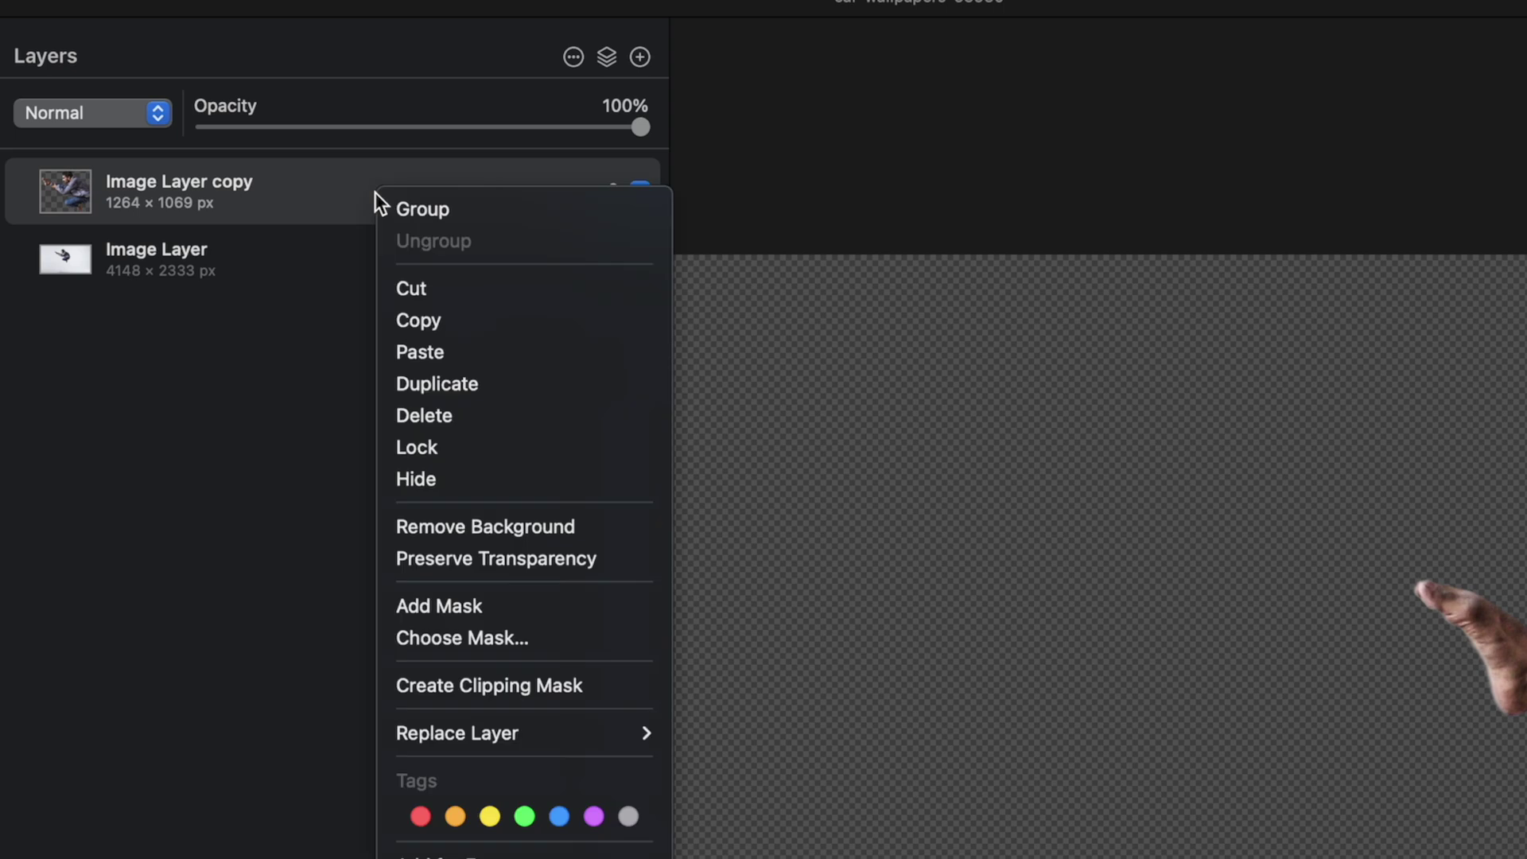
left_click(469, 383)
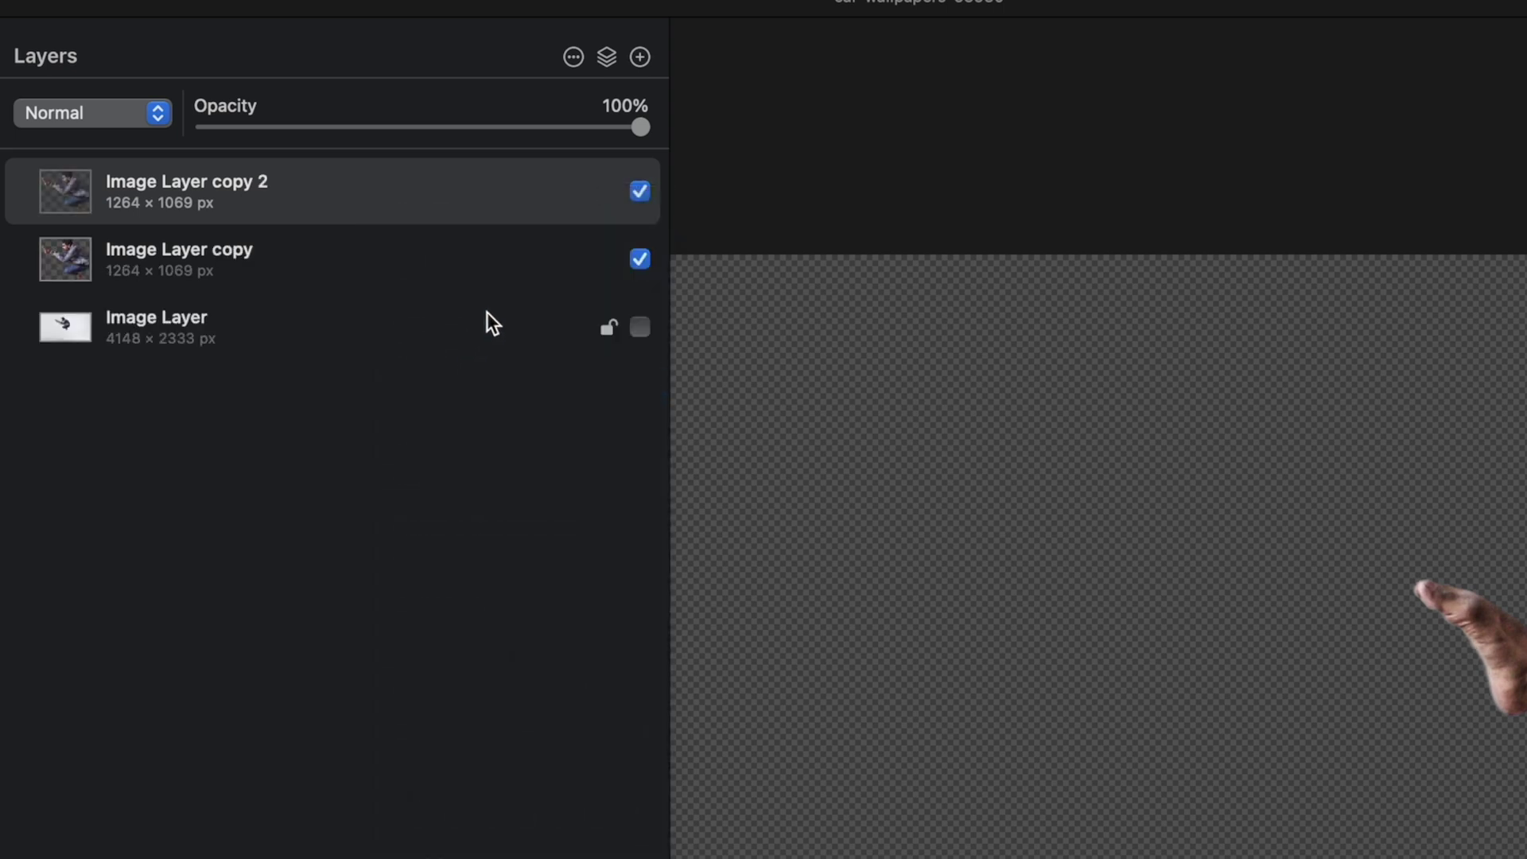
left_click(640, 328)
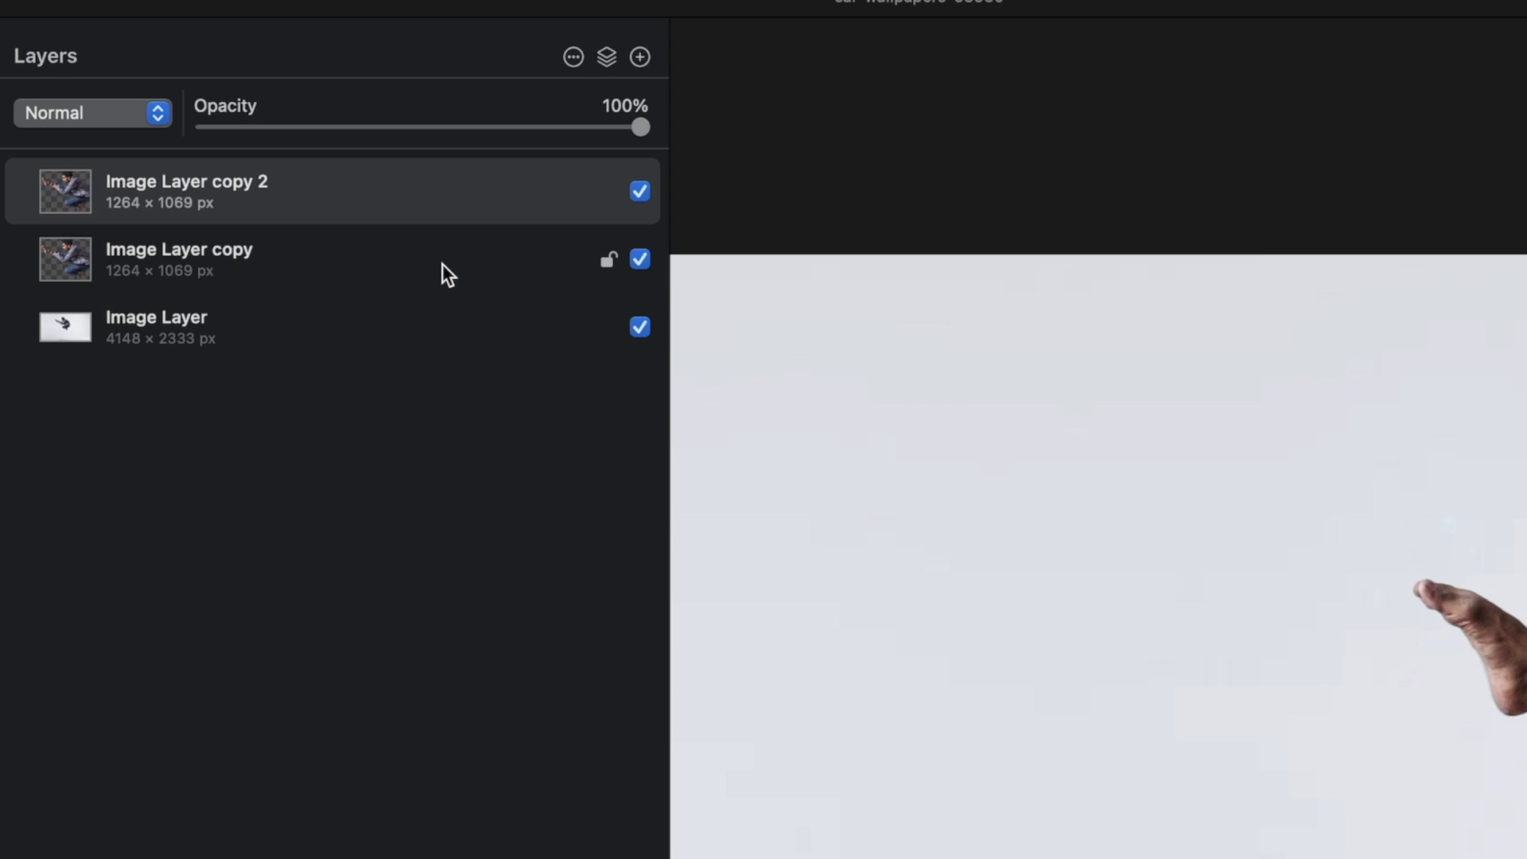
Add a Motion blur to the lower cut-out, Image Layer copy, with a radius of 79.4 px and an angle of 98.7°
left_click(403, 265)
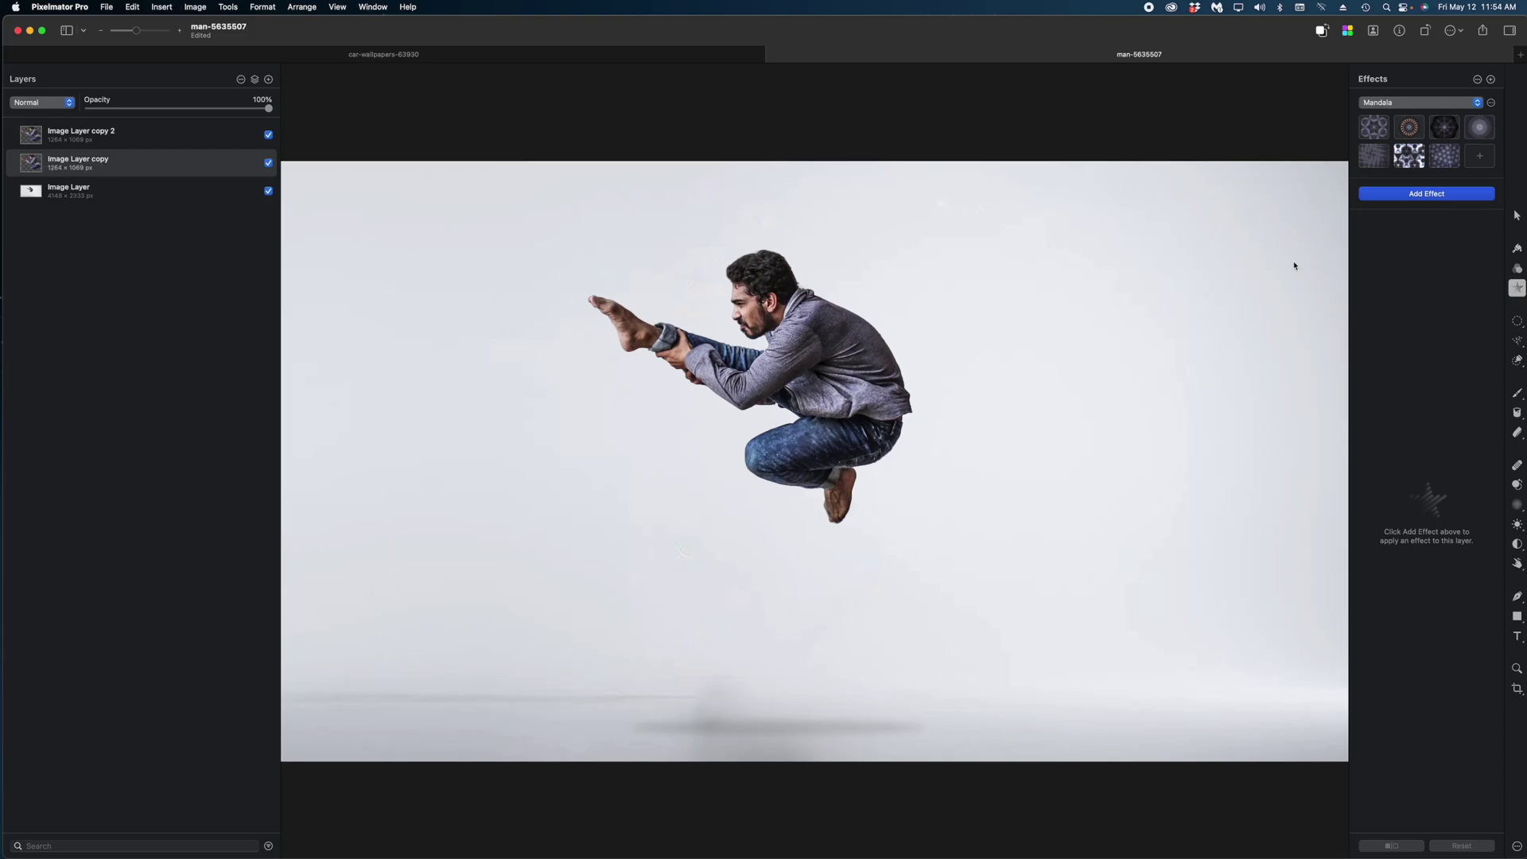
left_click(1397, 196)
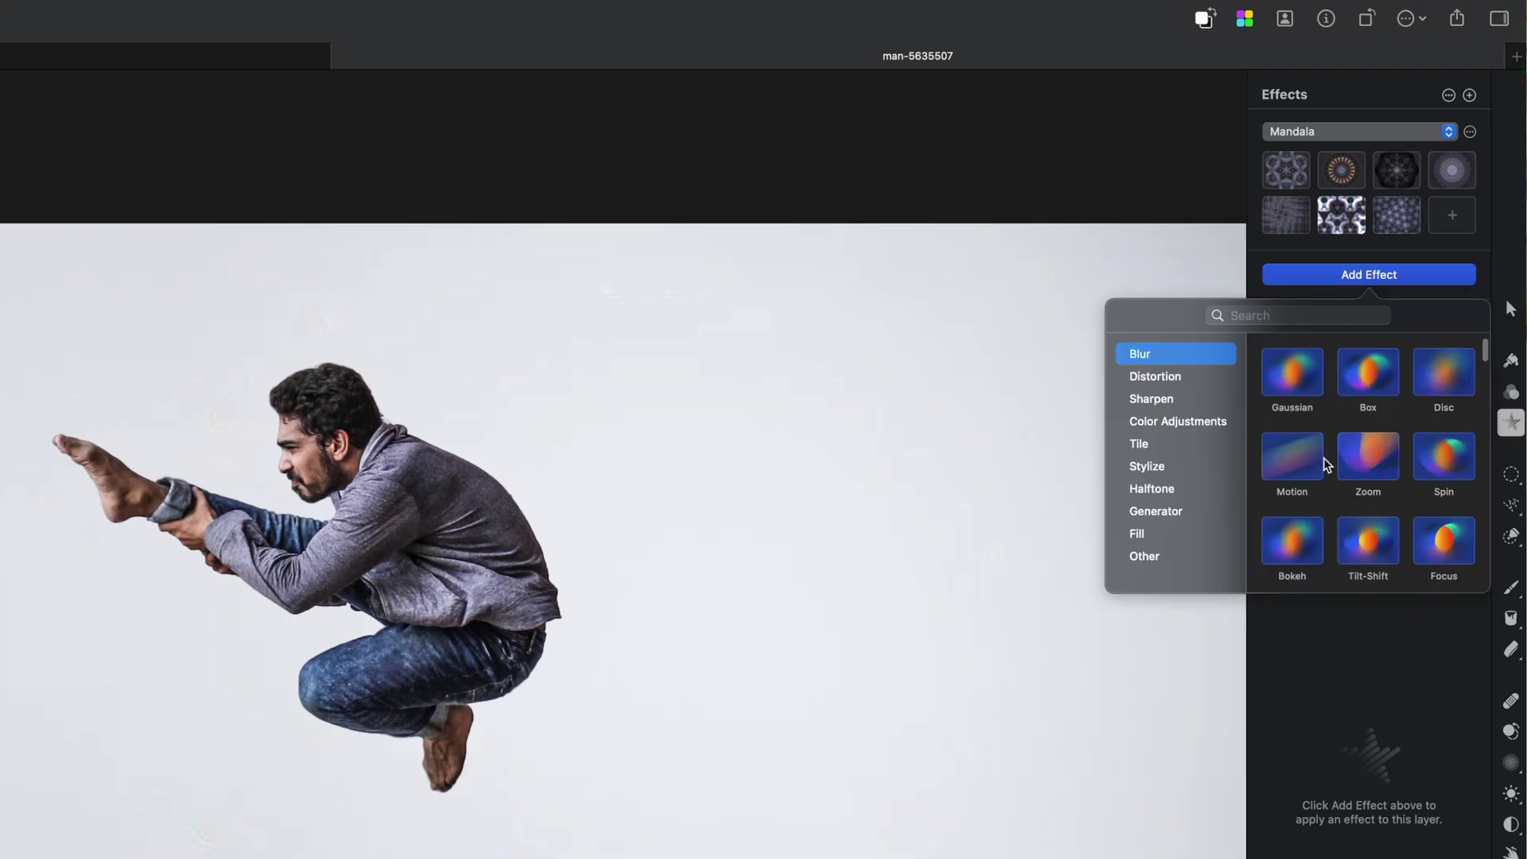
left_click(1293, 458)
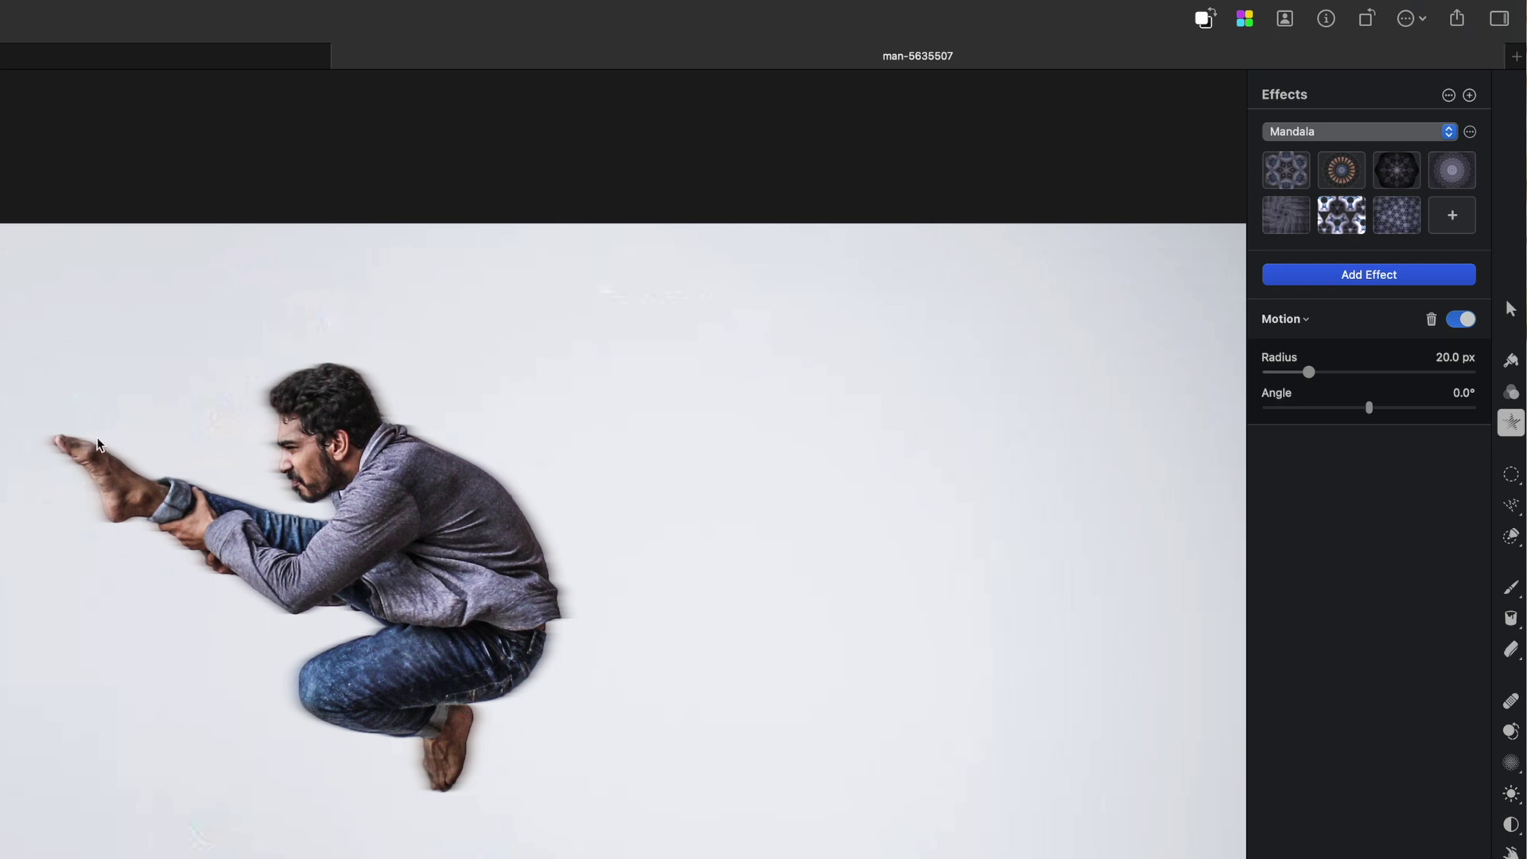
left_click_drag(1369, 407, 1425, 408)
left_click_drag(1309, 371, 1431, 374)
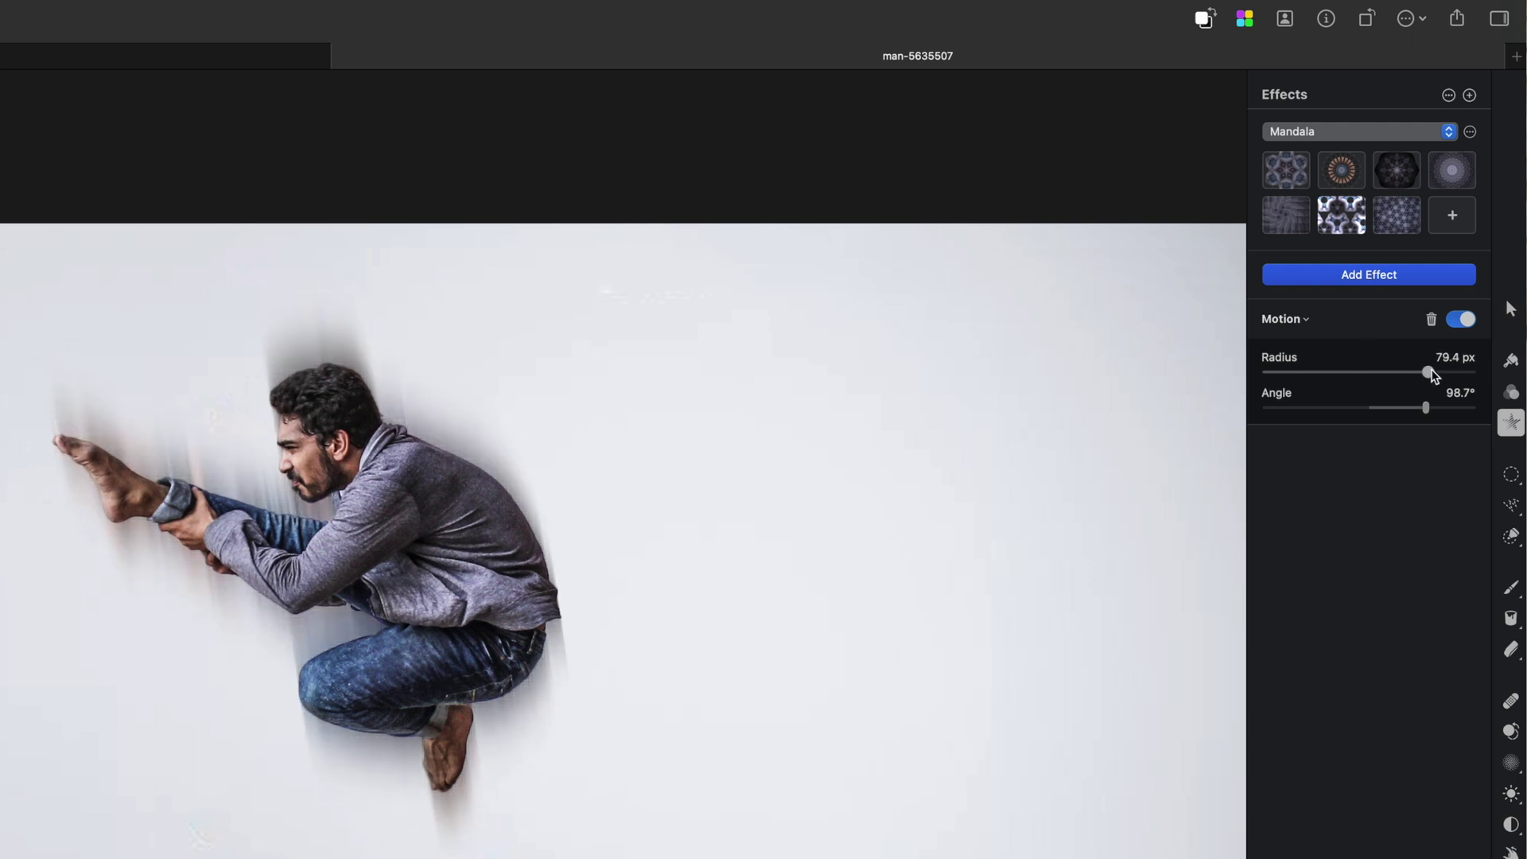
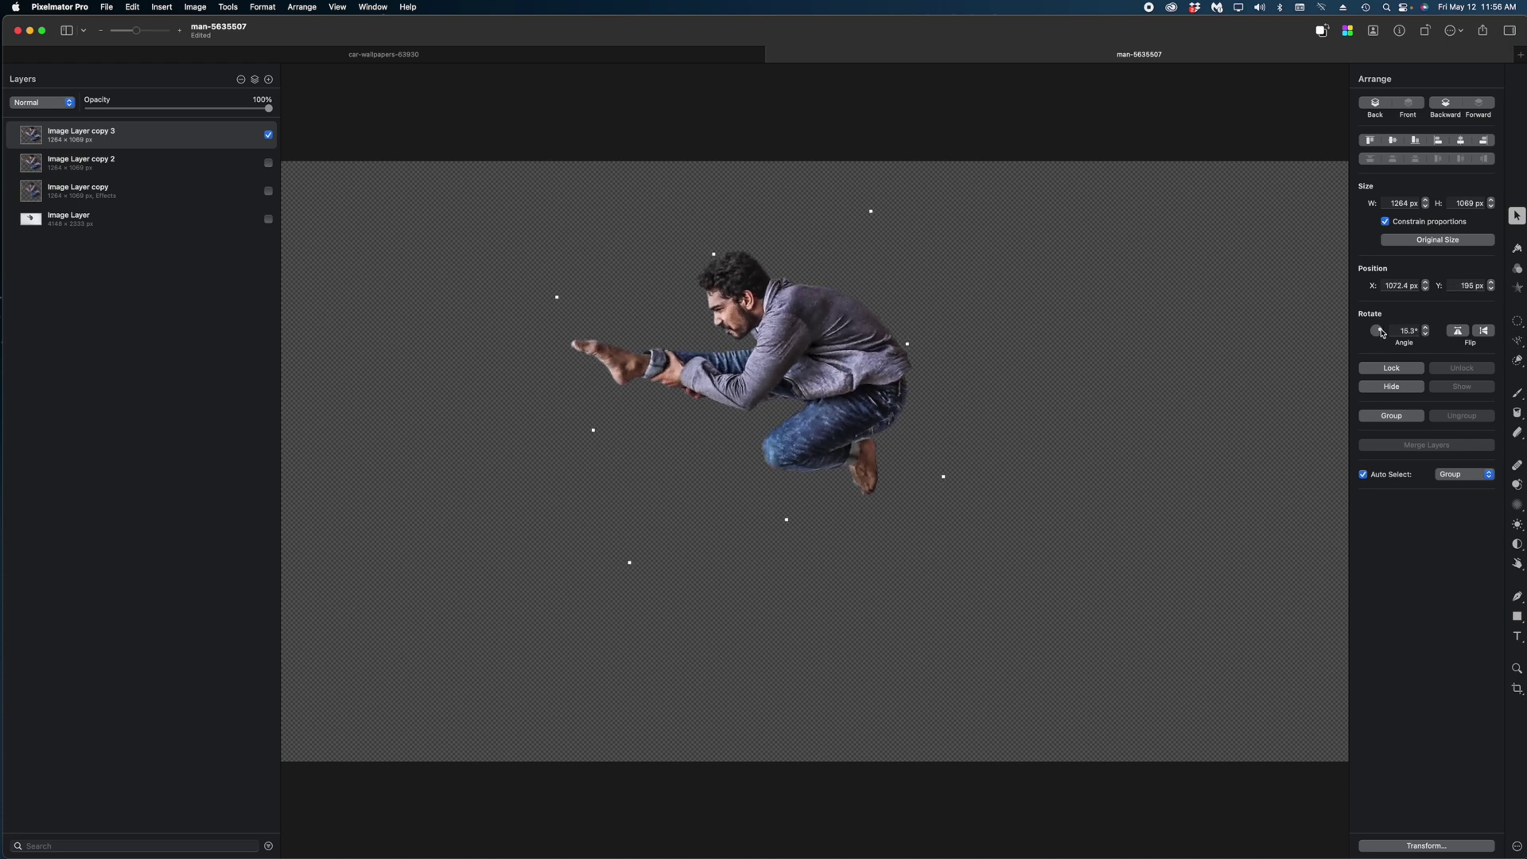
Set the rotation angle of Image Layer copy 3 to 20°
left_click(1426, 328)
left_click(1426, 329)
left_click(1425, 329)
left_click(1426, 329)
left_click(1426, 328)
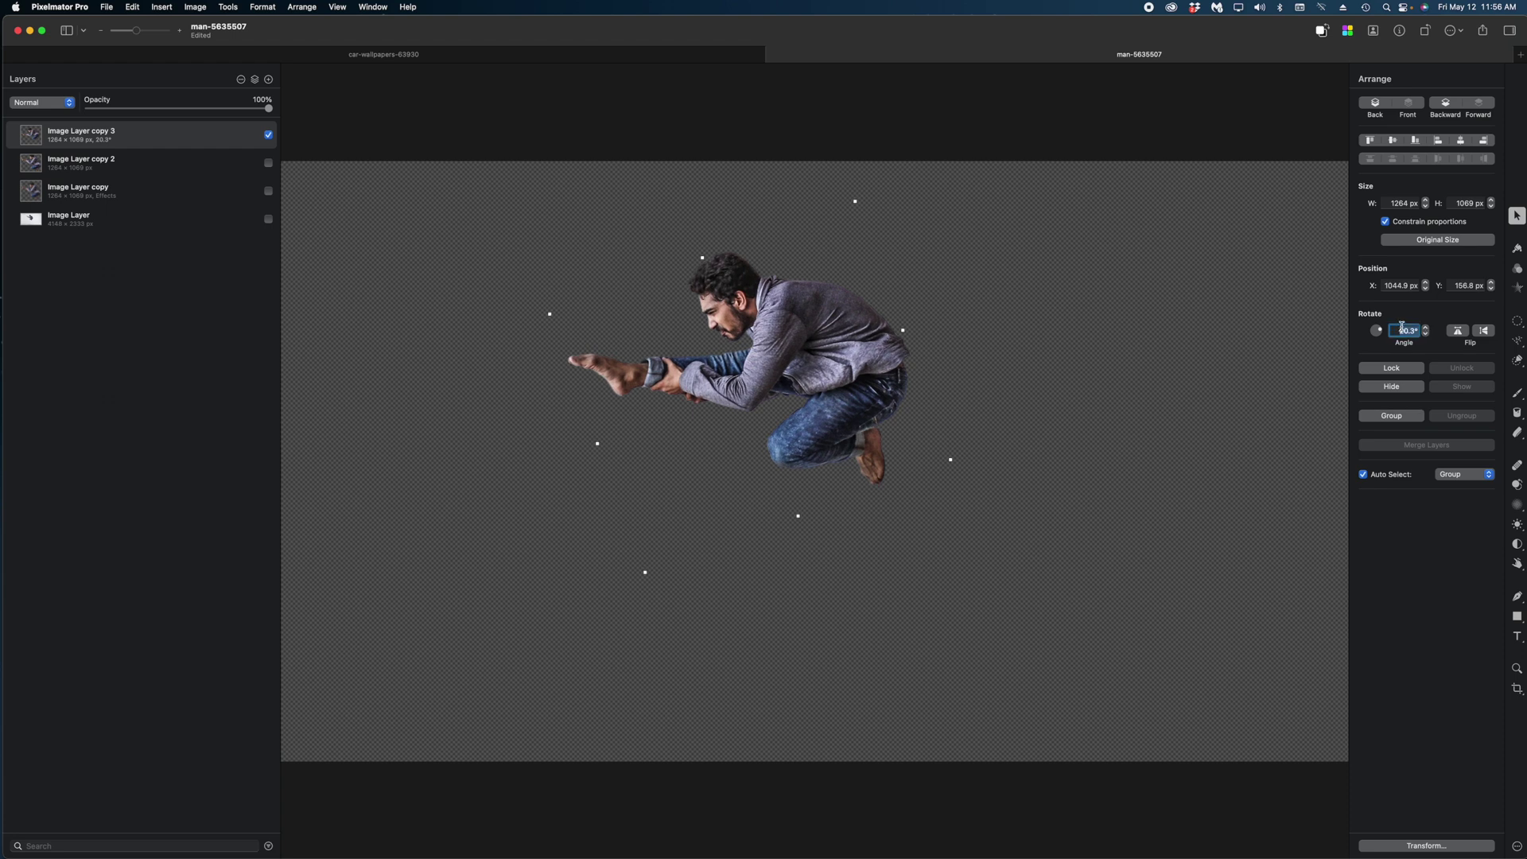
type("20")
key("Return")
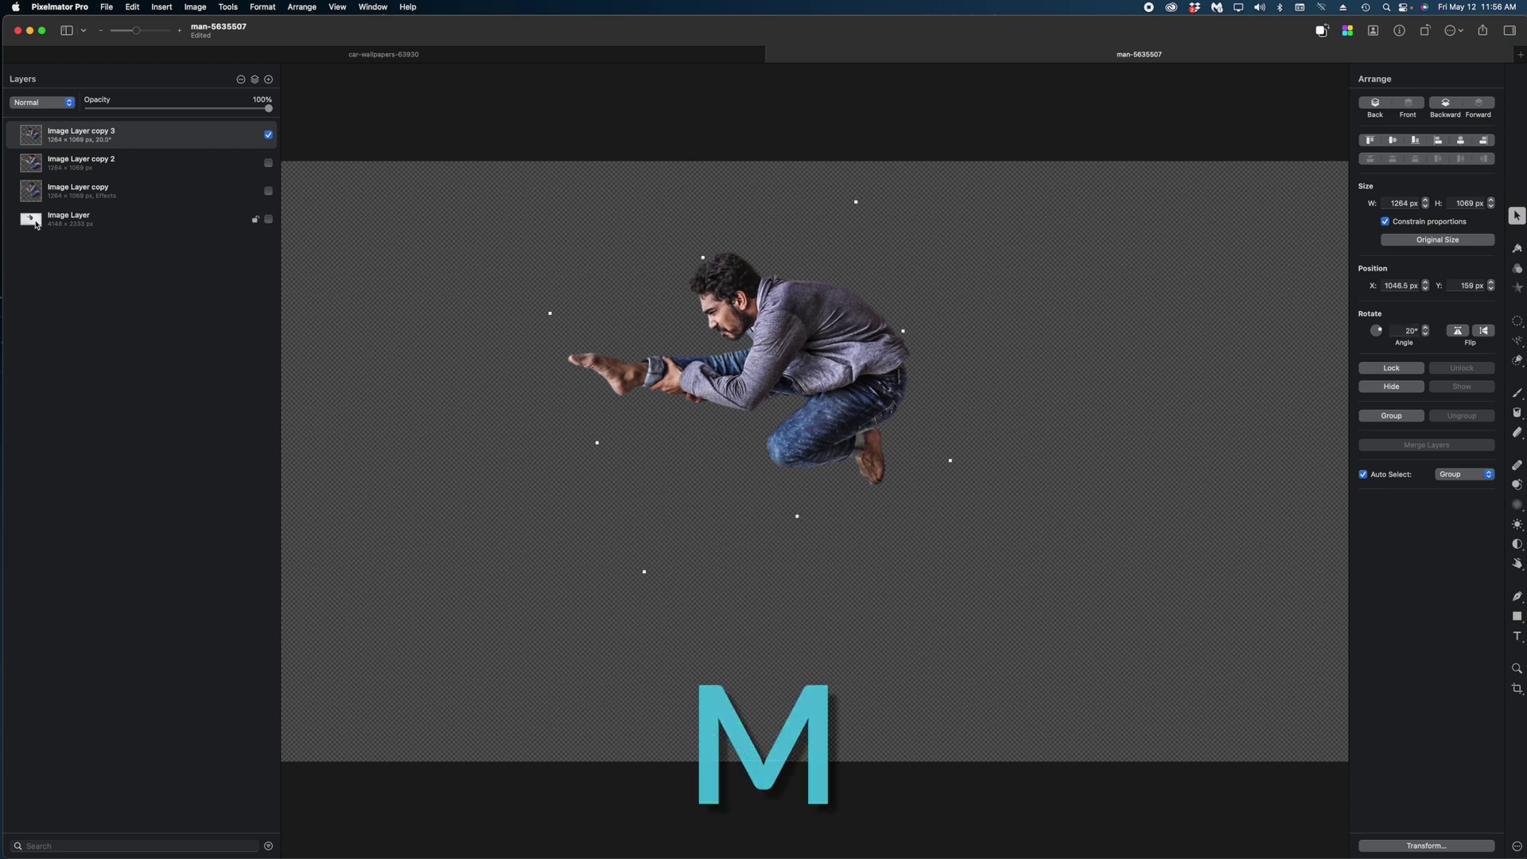
Draw a thin rectangular selection about 1289 px wide and 9 px high across the rotated man, from foot to lower back
left_click(1517, 321)
left_click(1517, 321)
left_click(1464, 342)
left_click_drag(210, 430, 1185, 435)
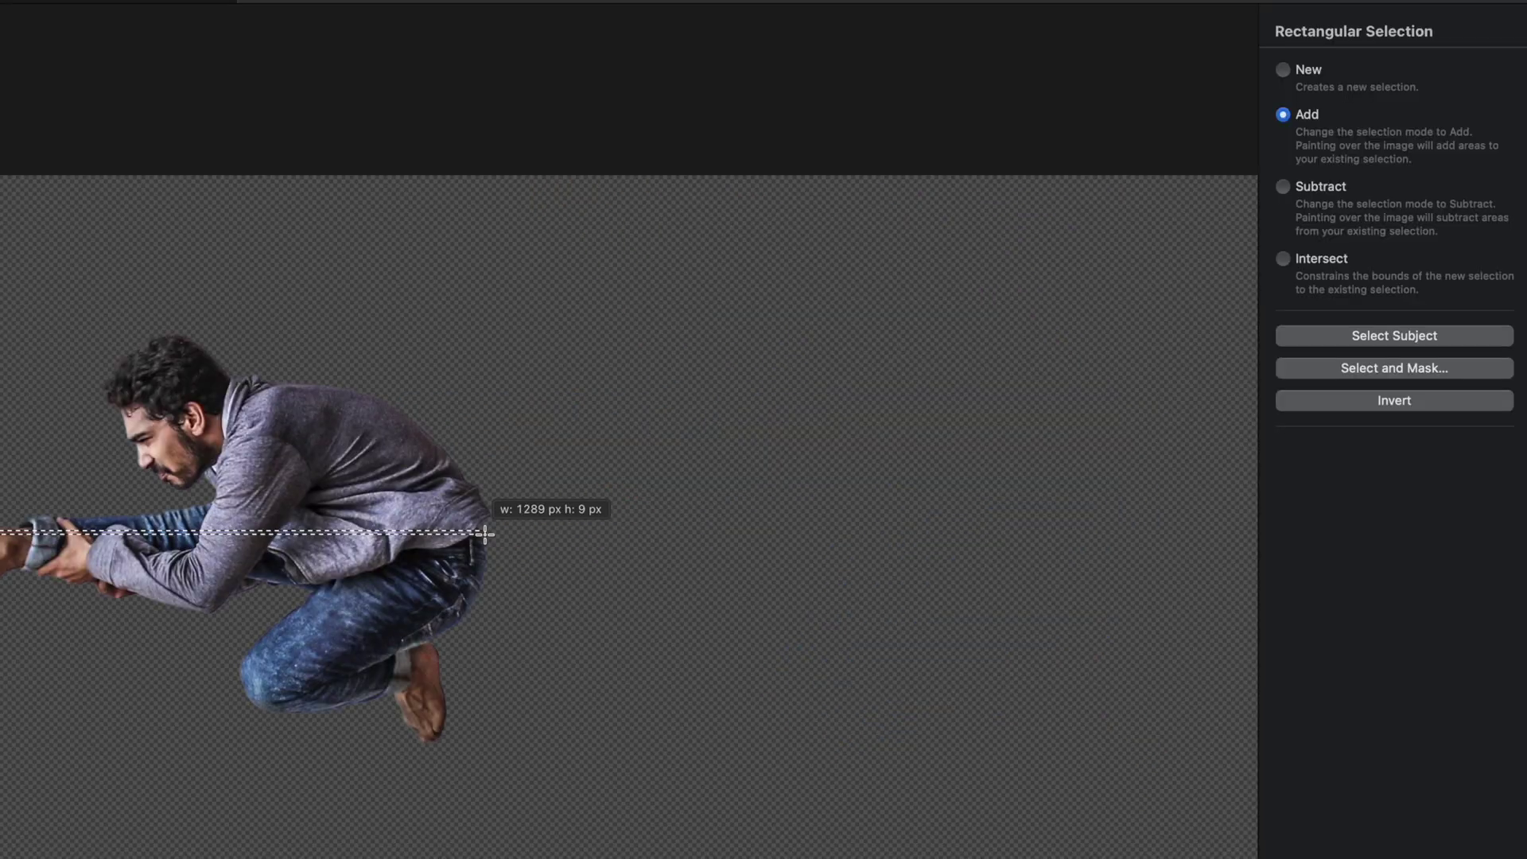
left_click_drag(485, 533, 485, 534)
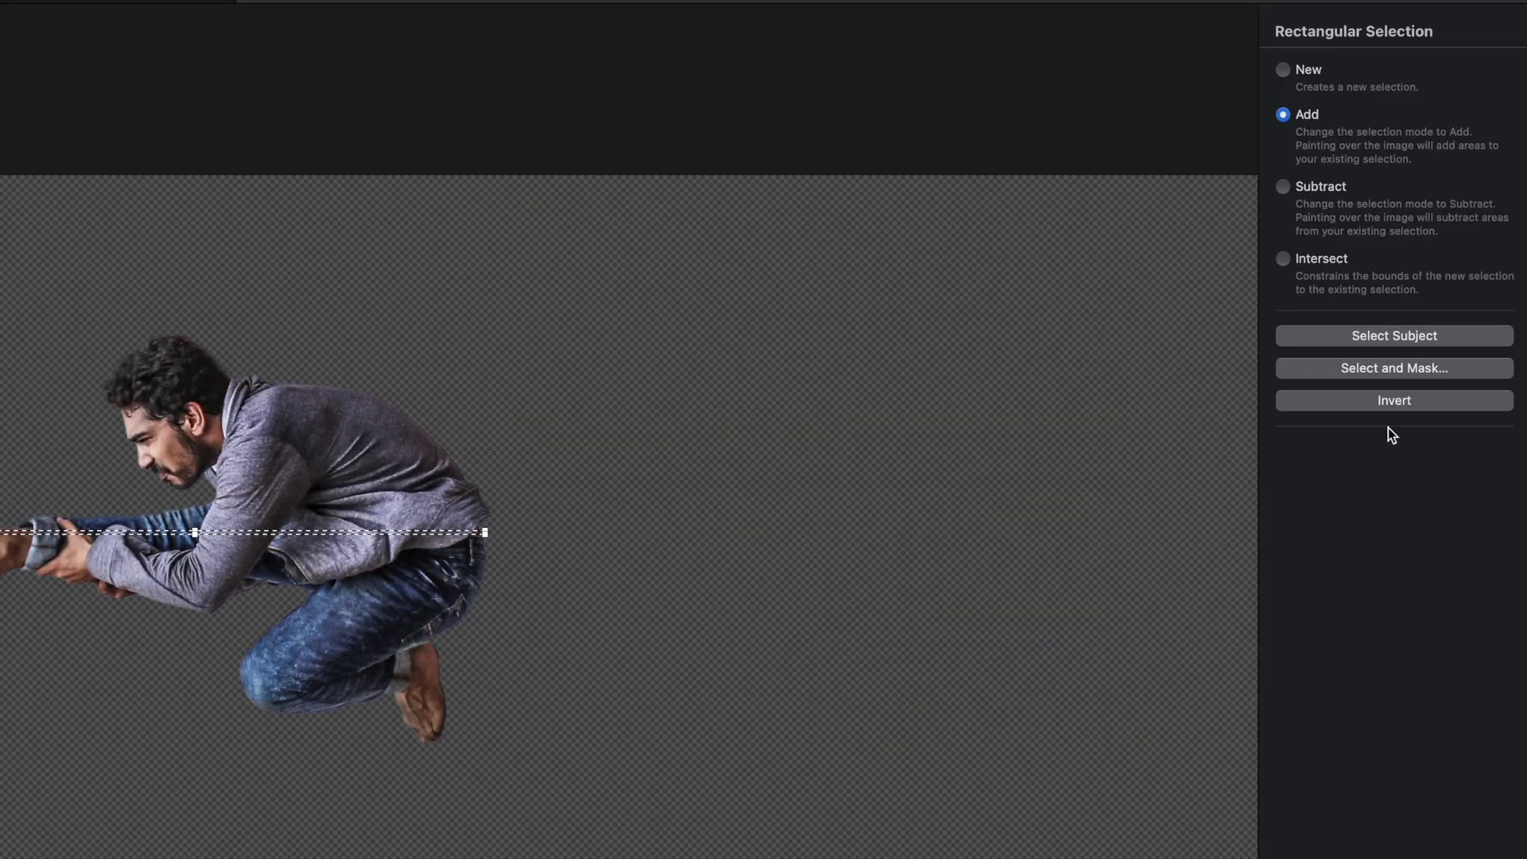
Clear everything outside the thin strip on Image Layer copy 3, and deselect
left_click(1370, 402)
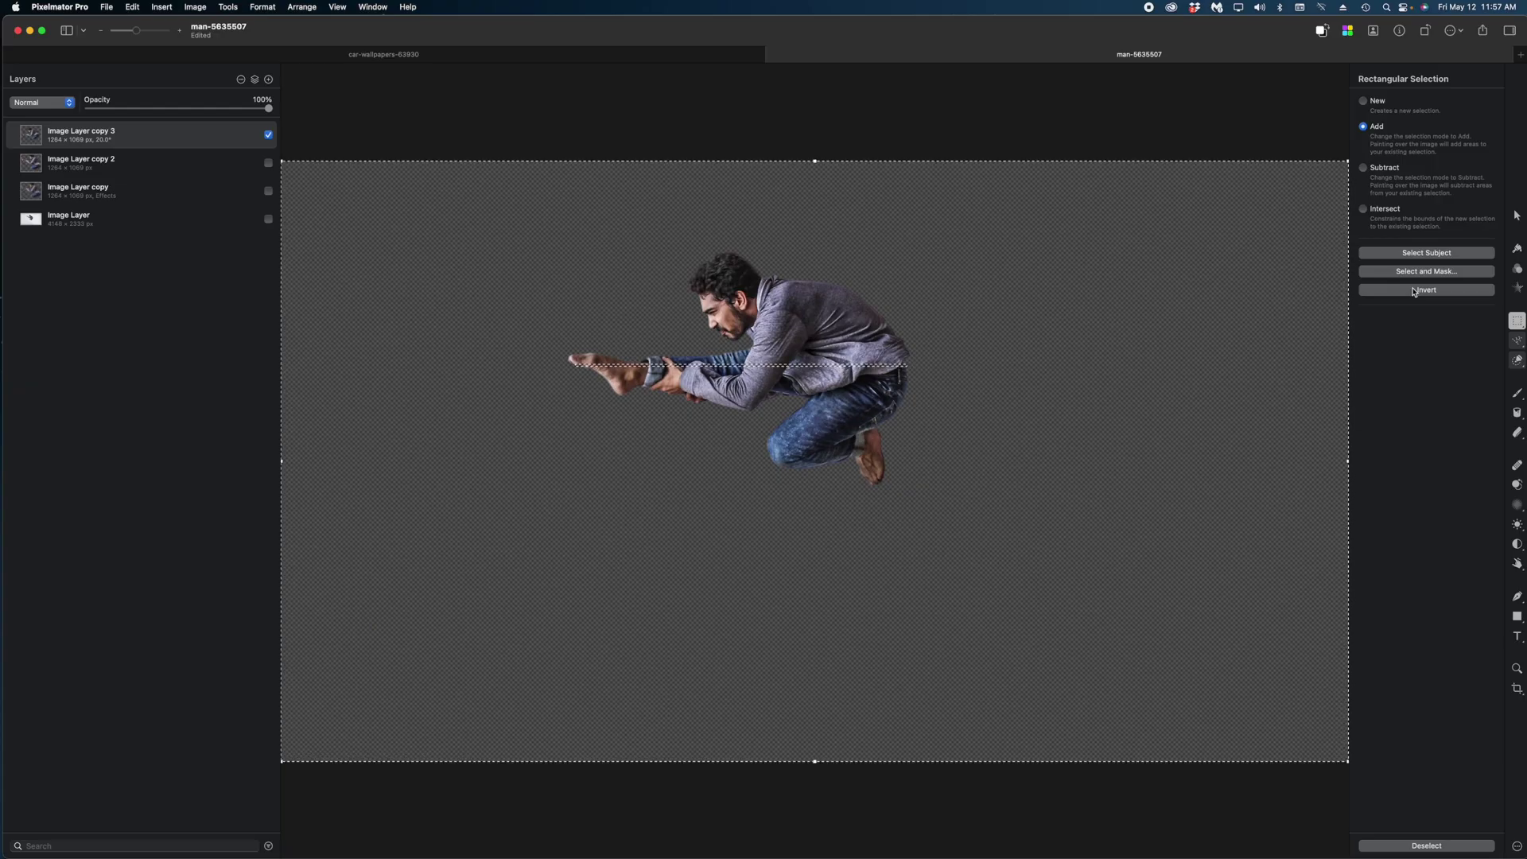
key("Delete")
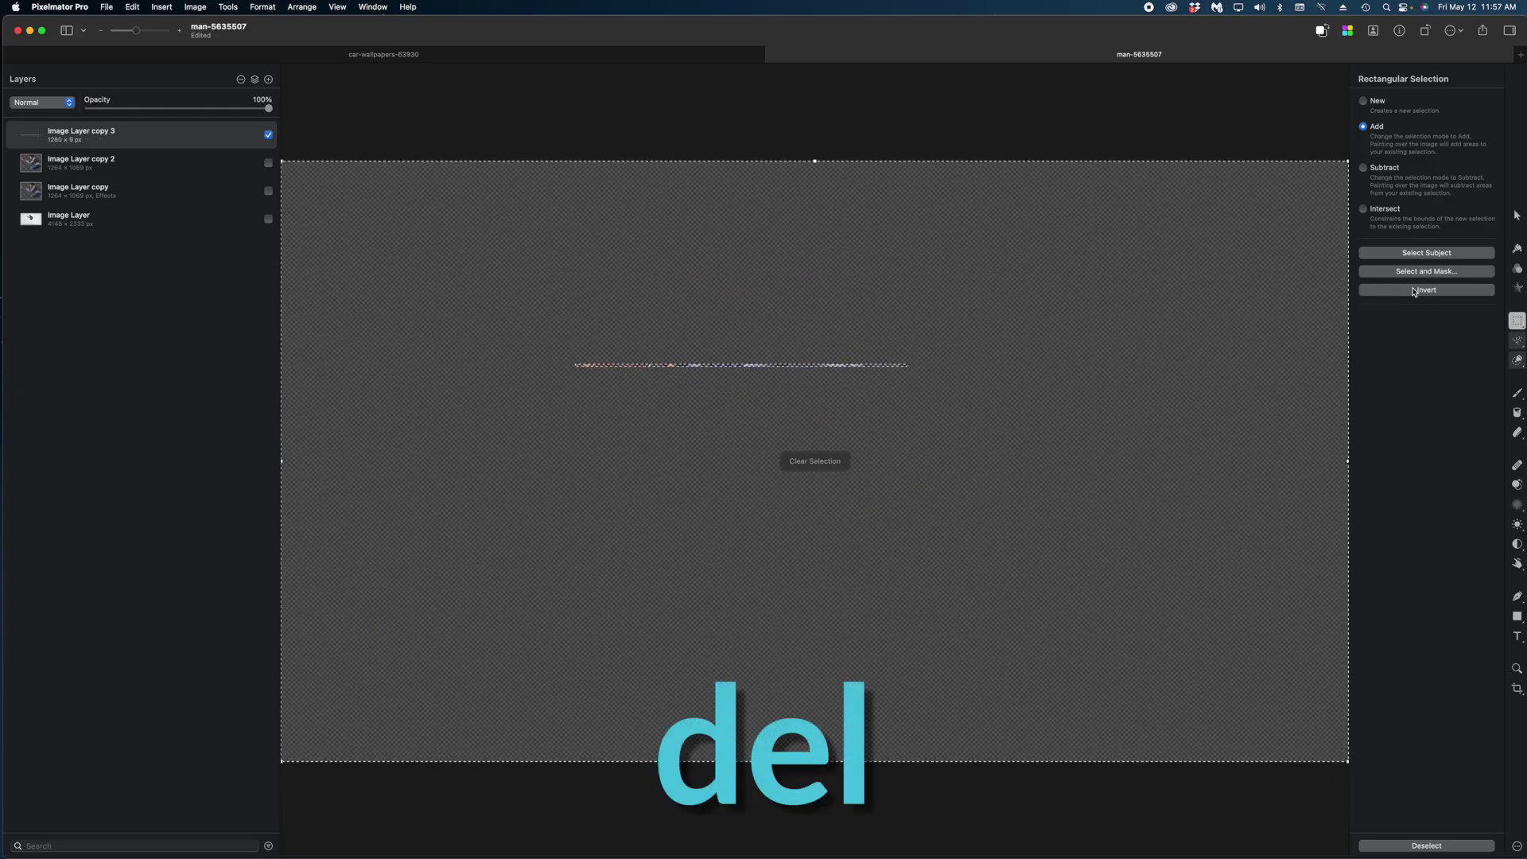
key("super+d")
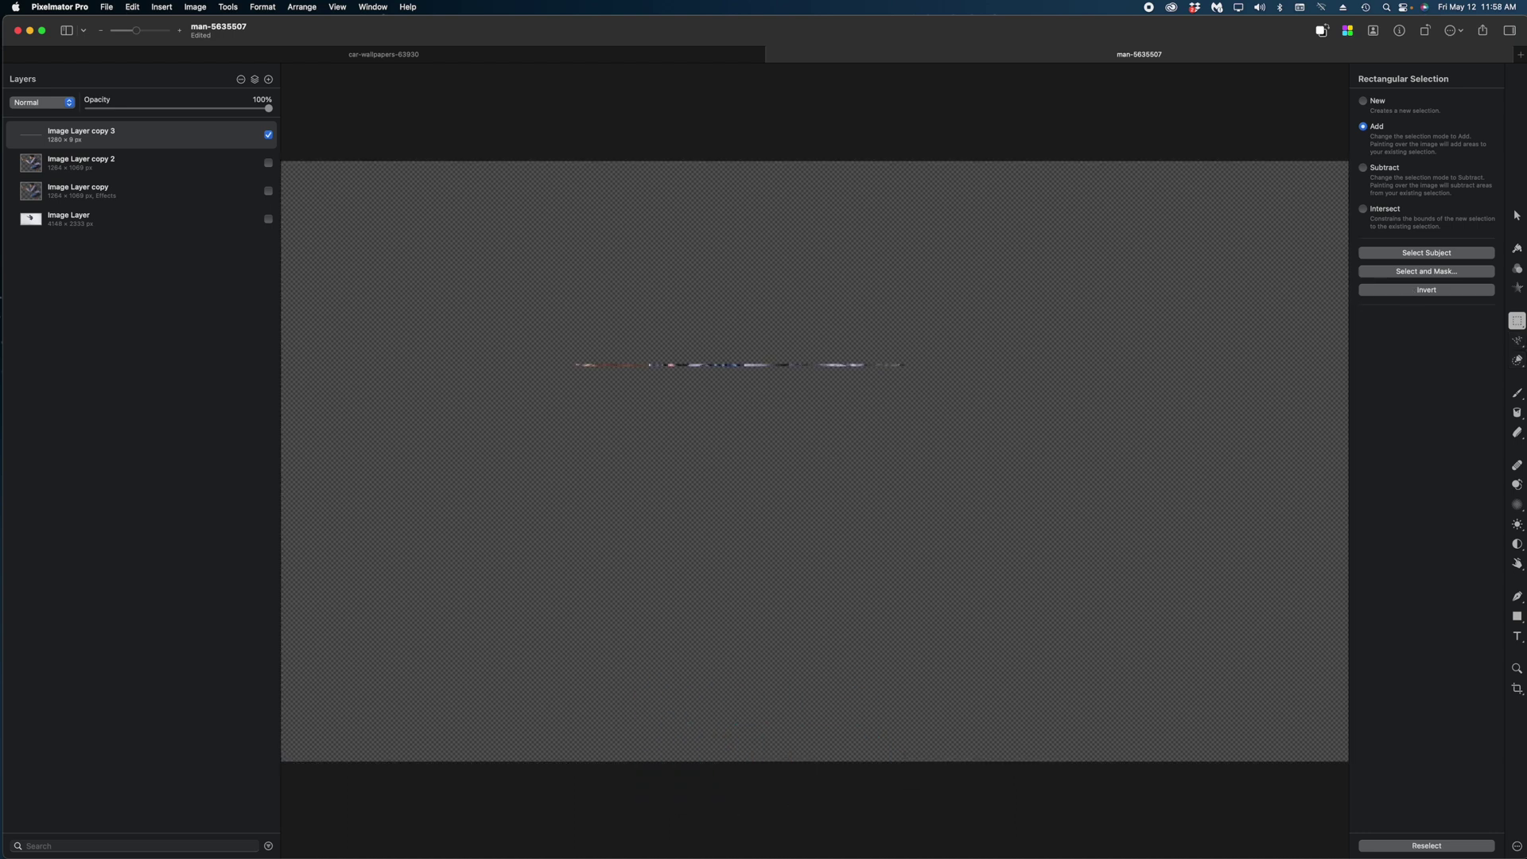
Stretch the pixel strip downward to a height of 664 px, keeping its 1280 px width
key("v")
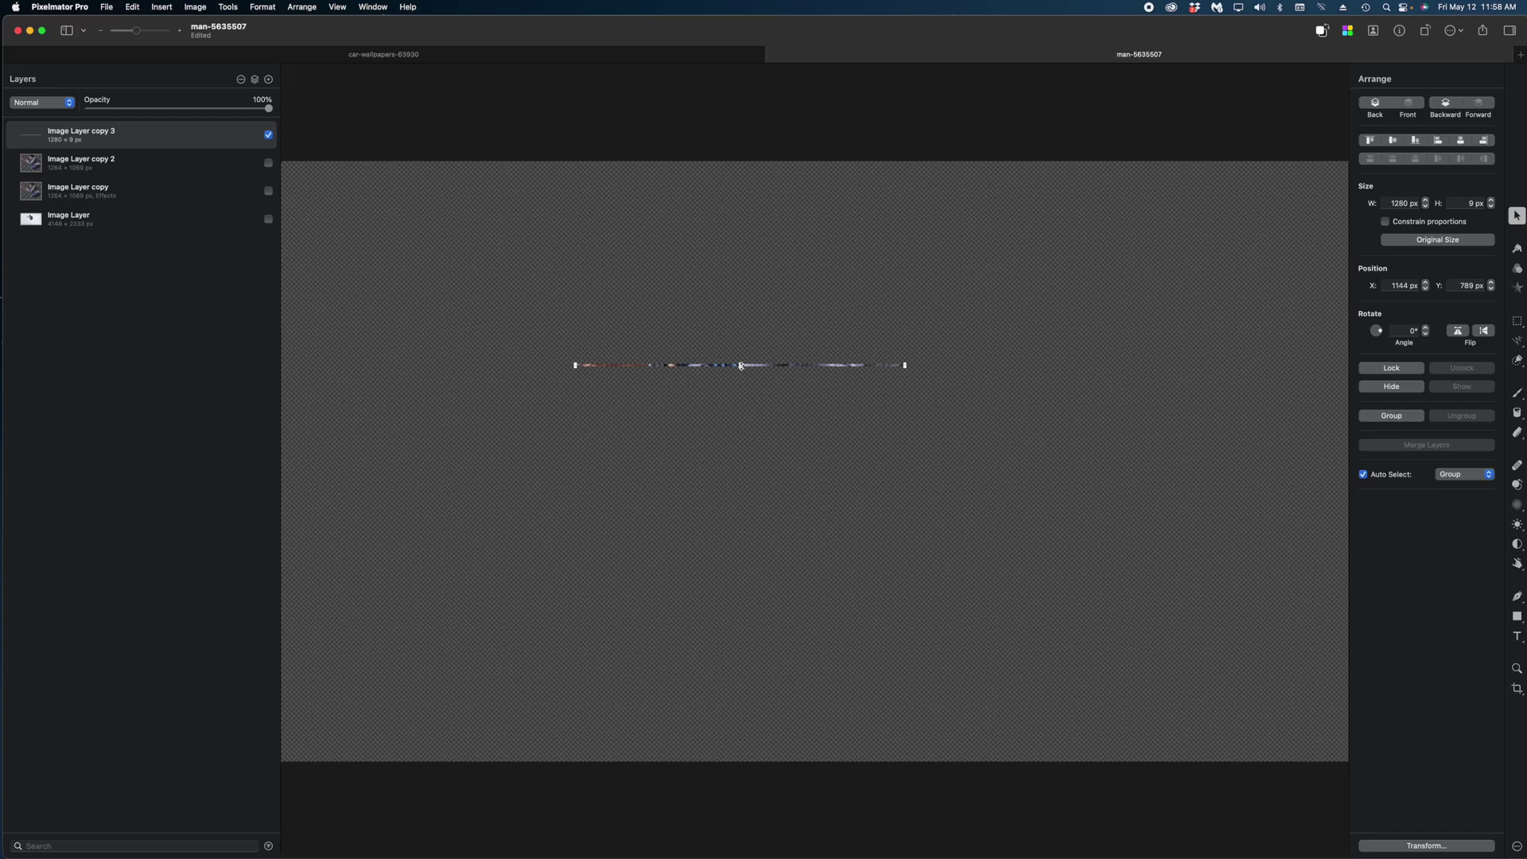
left_click_drag(194, 532, 184, 776)
left_click_drag(733, 502, 734, 513)
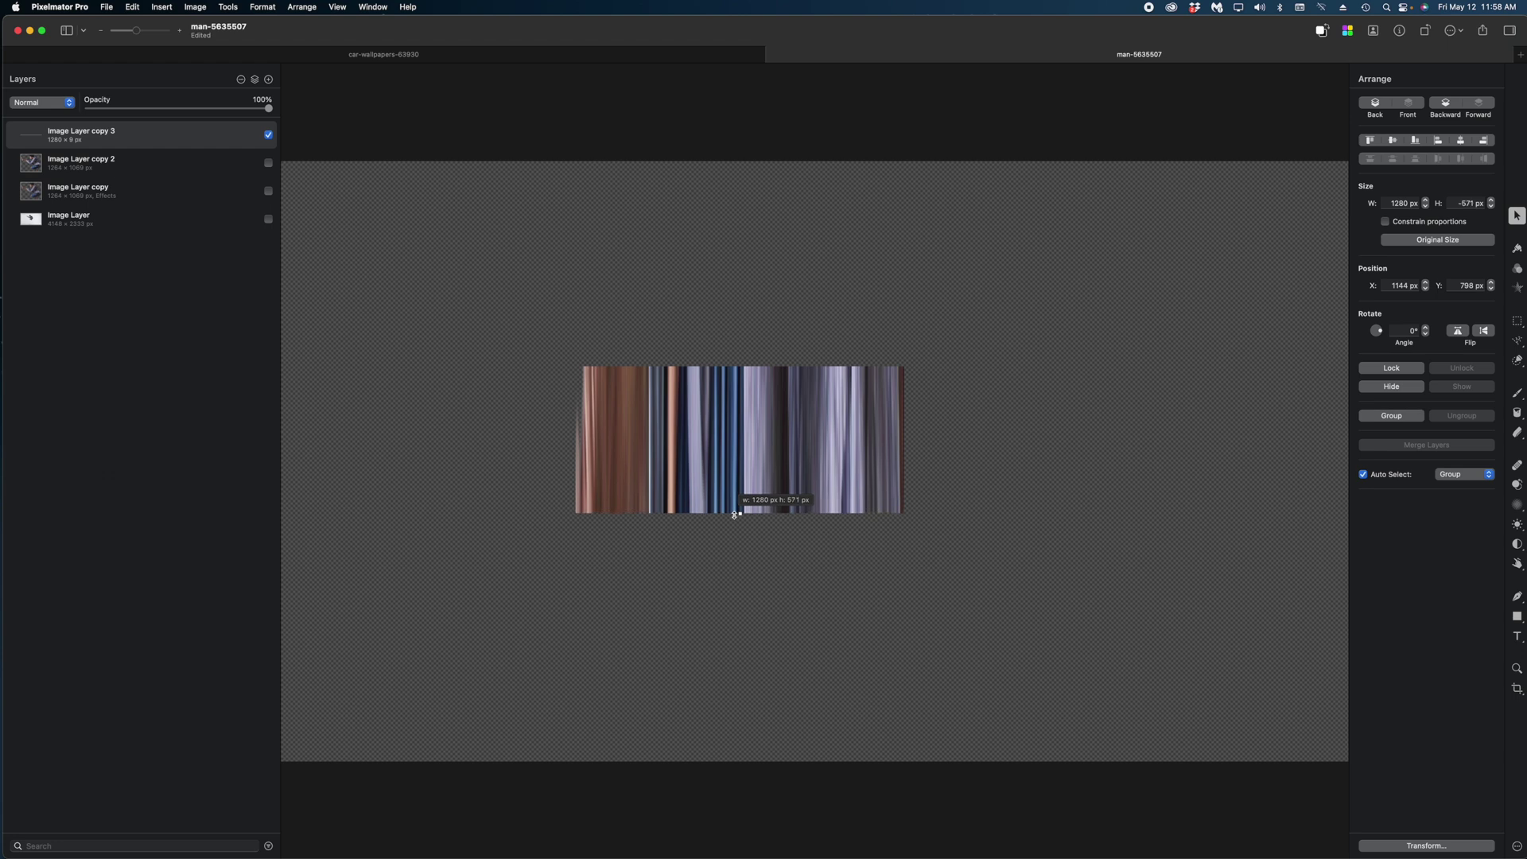
left_click_drag(734, 517, 732, 539)
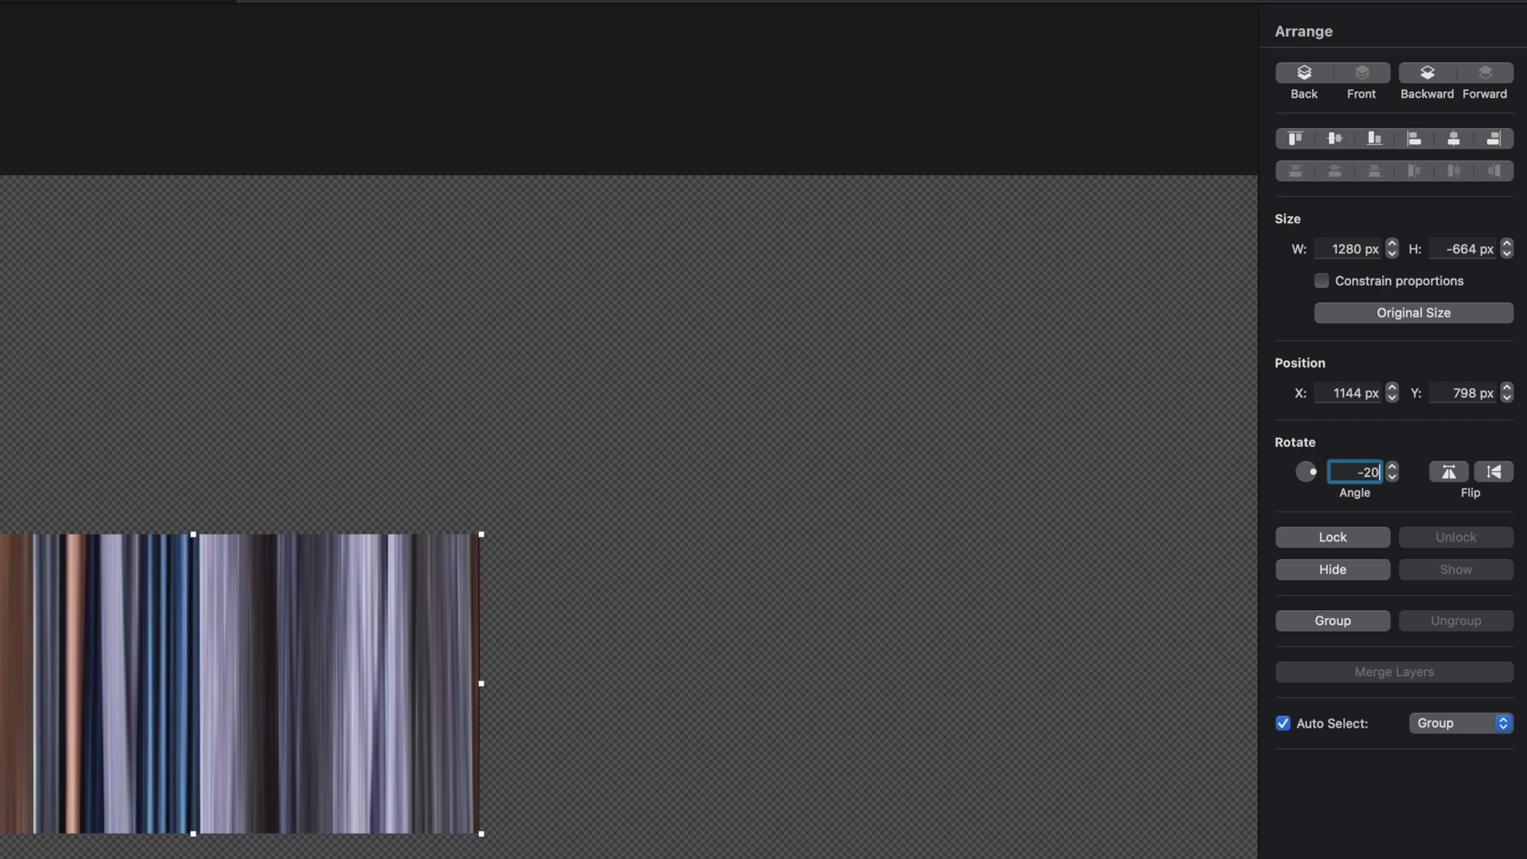
Rotate the stretched strip by -20° and show the two cut-out layers and the original Image Layer
key("Return")
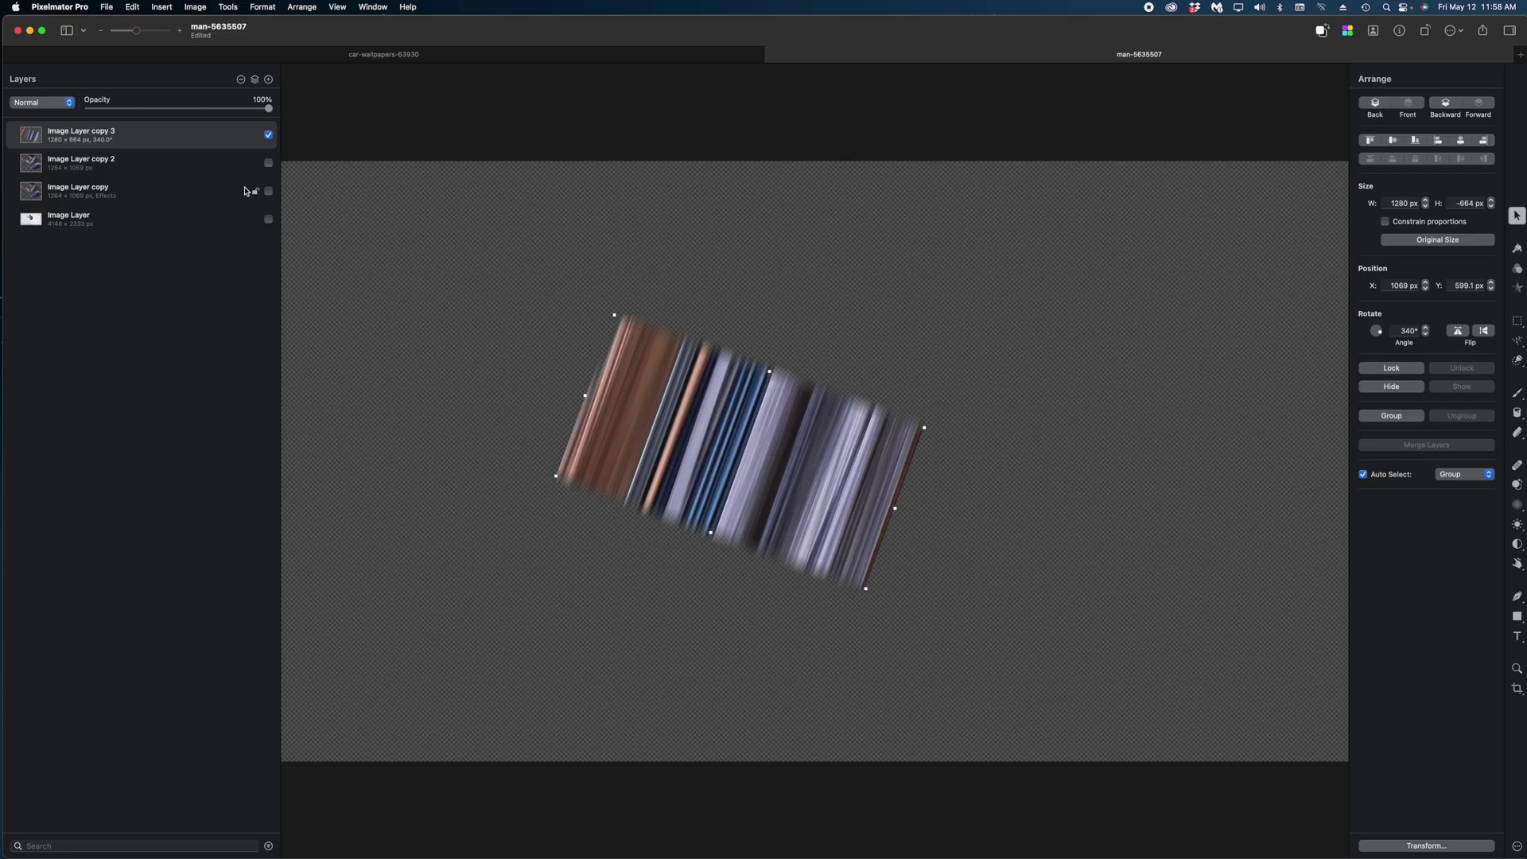
left_click(268, 191)
left_click(268, 163)
left_click(268, 218)
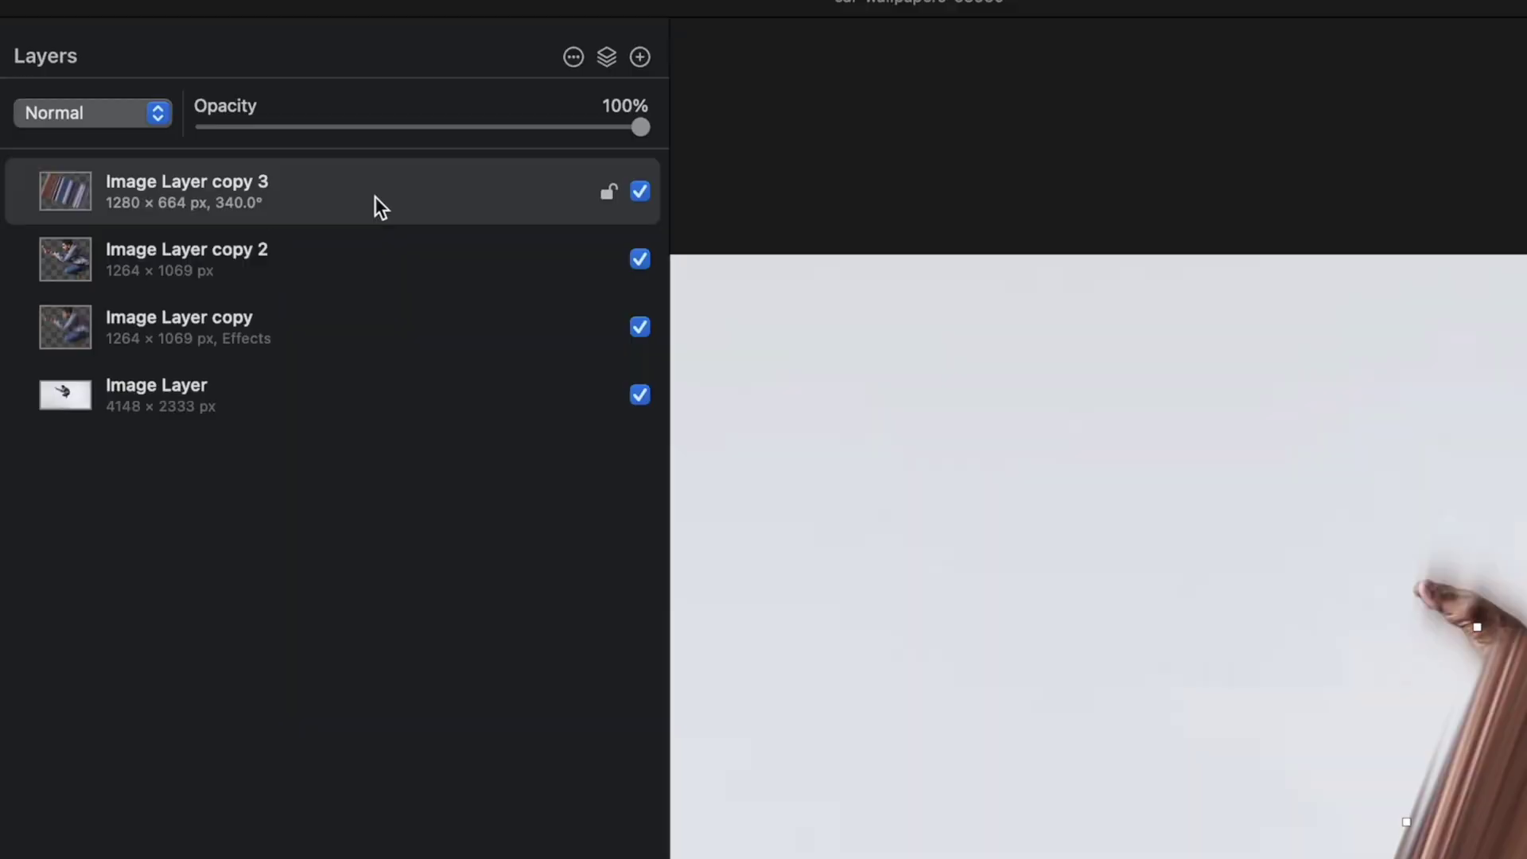
Move Image Layer copy 3 behind both cut-outs of the man, directly above the original Image Layer
left_click_drag(375, 197, 364, 378)
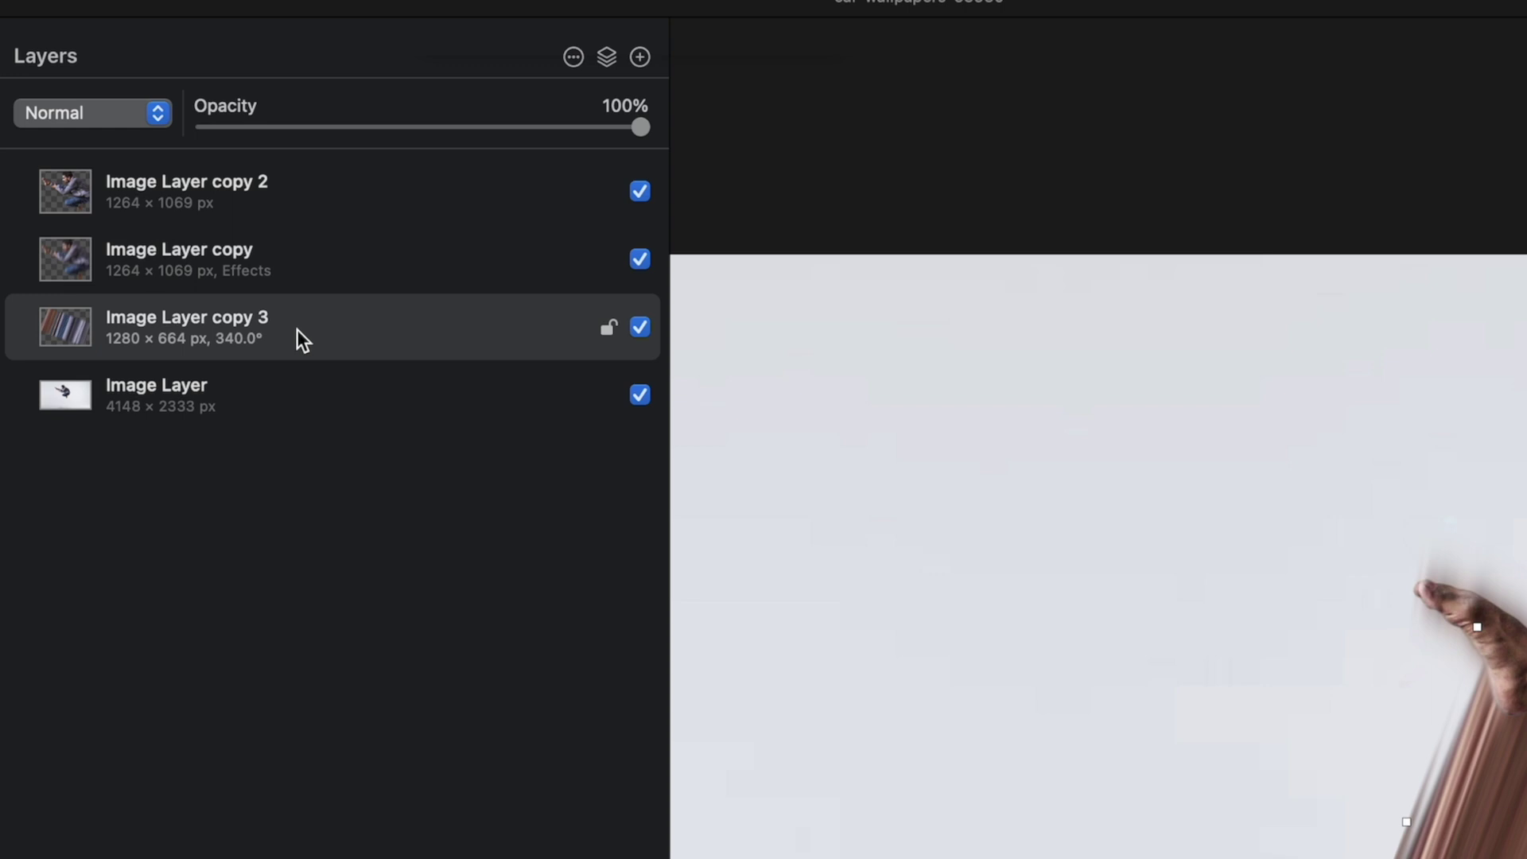
double_click(274, 320)
key("Escape")
Set Image Layer copy 3 to Hard Light blending and fit the streaks under the man, 1355.8 px wide
left_click(131, 113)
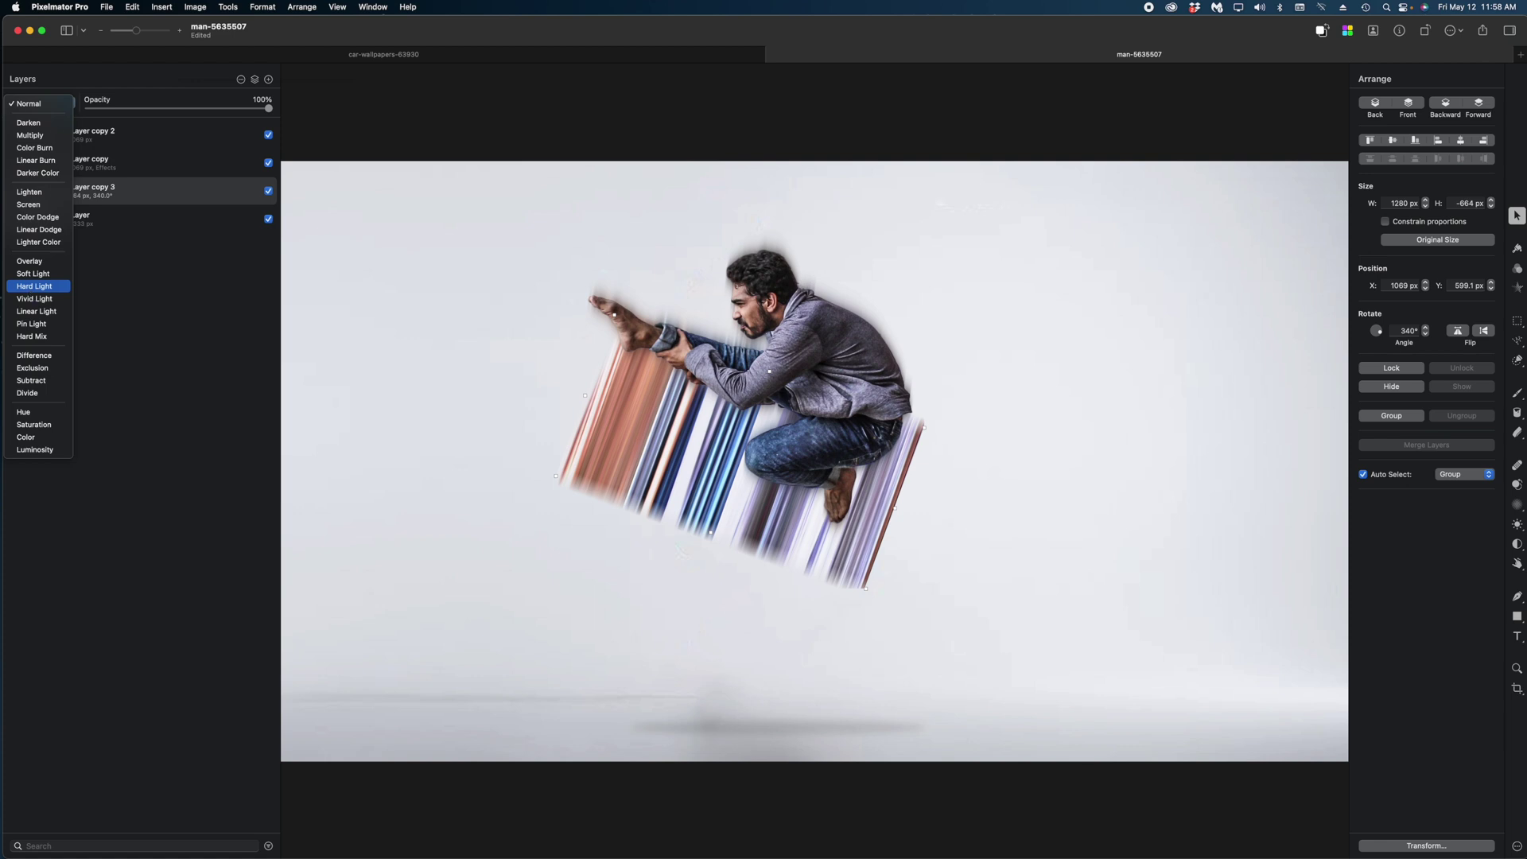
left_click(34, 285)
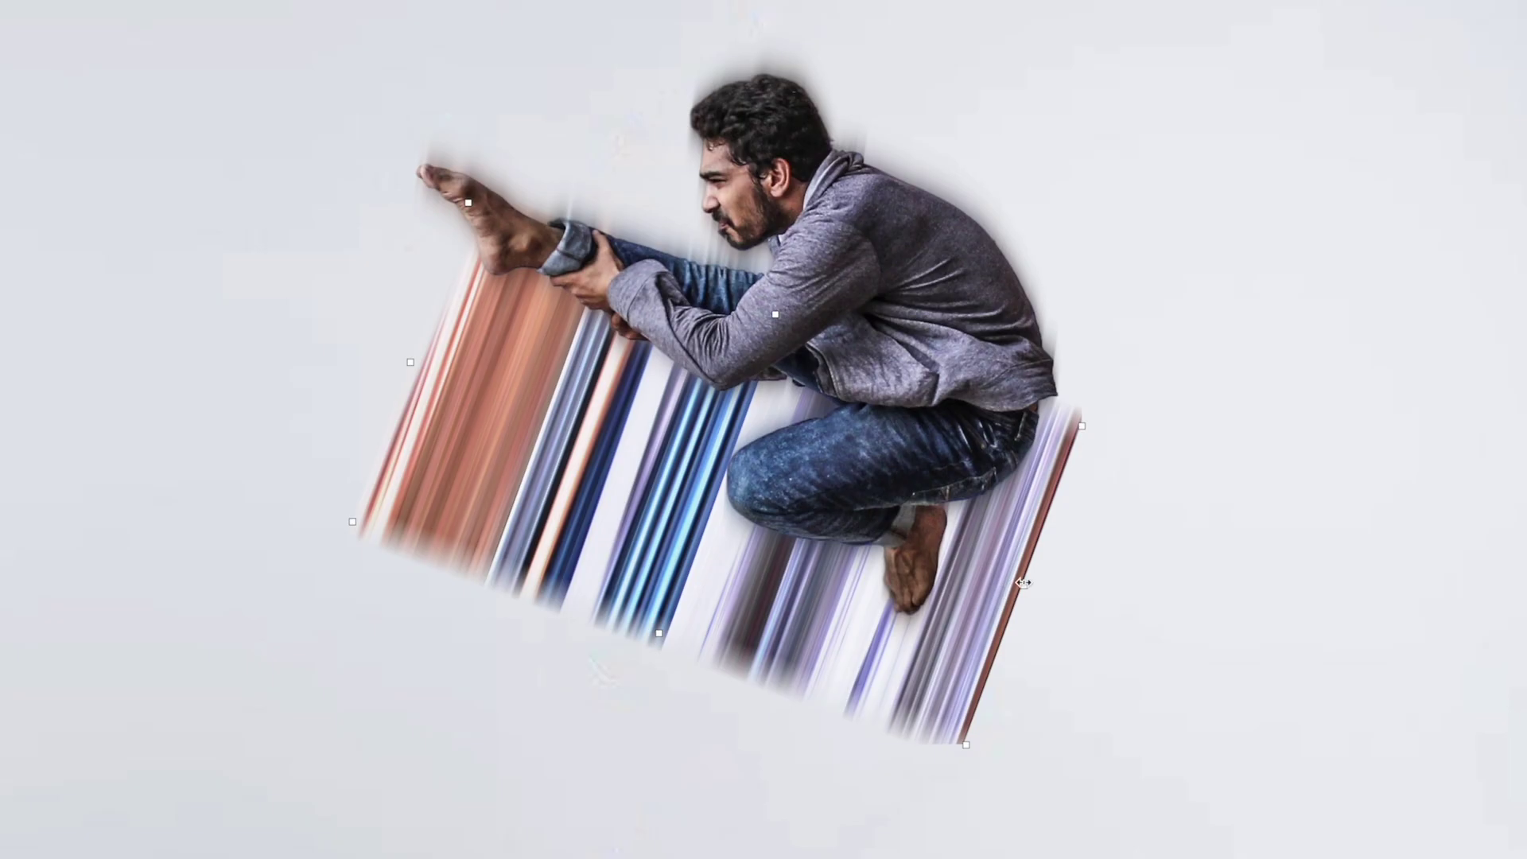
left_click_drag(587, 391, 556, 379)
left_click_drag(994, 573, 988, 571)
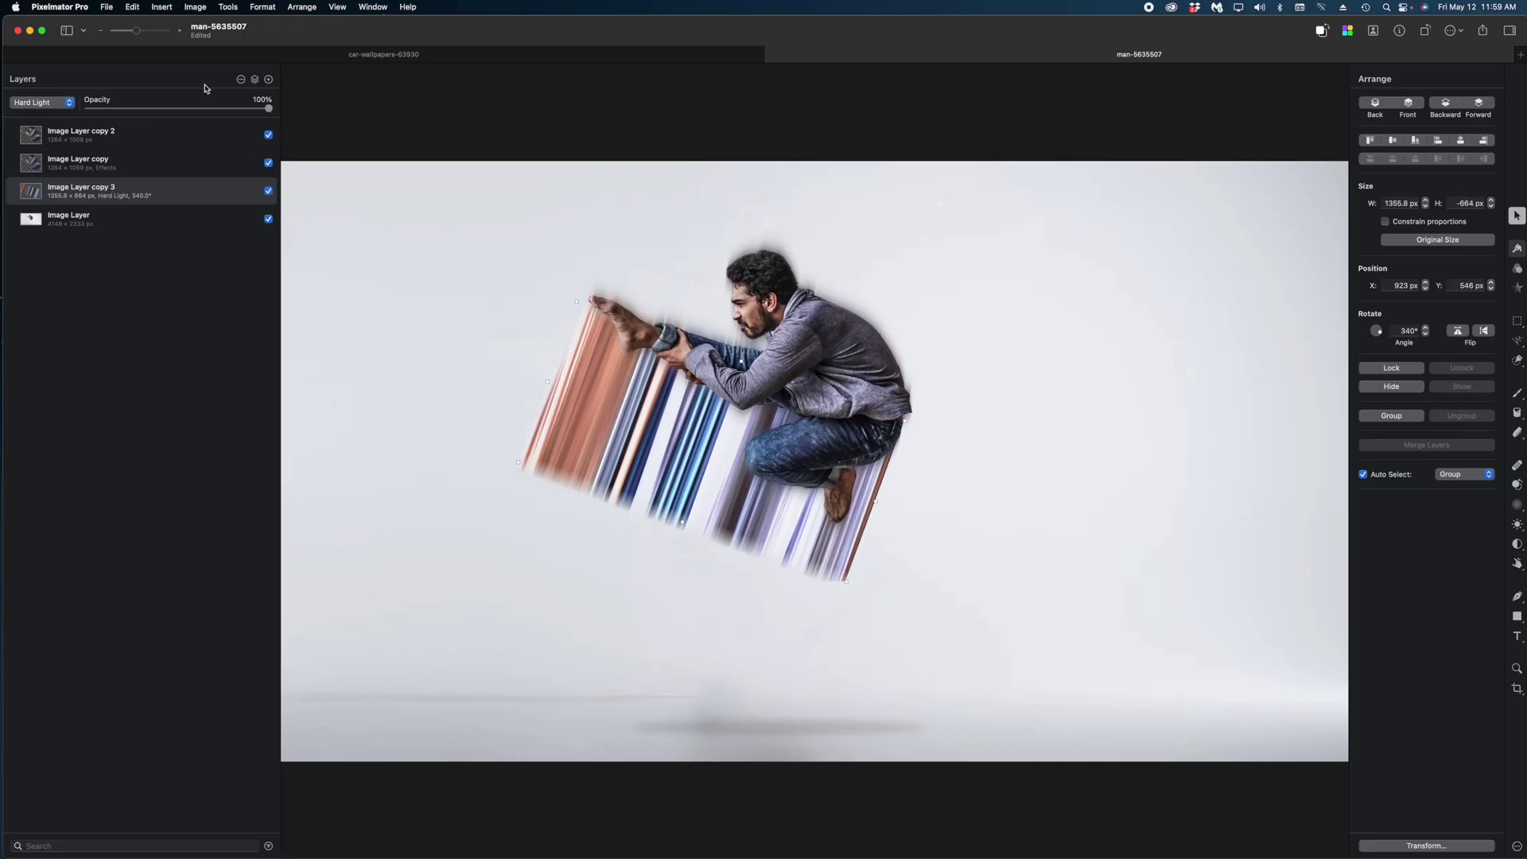
Add a Motion blur effect with a 19.9 px radius to the streak layer and lower its opacity to 27%
key("e")
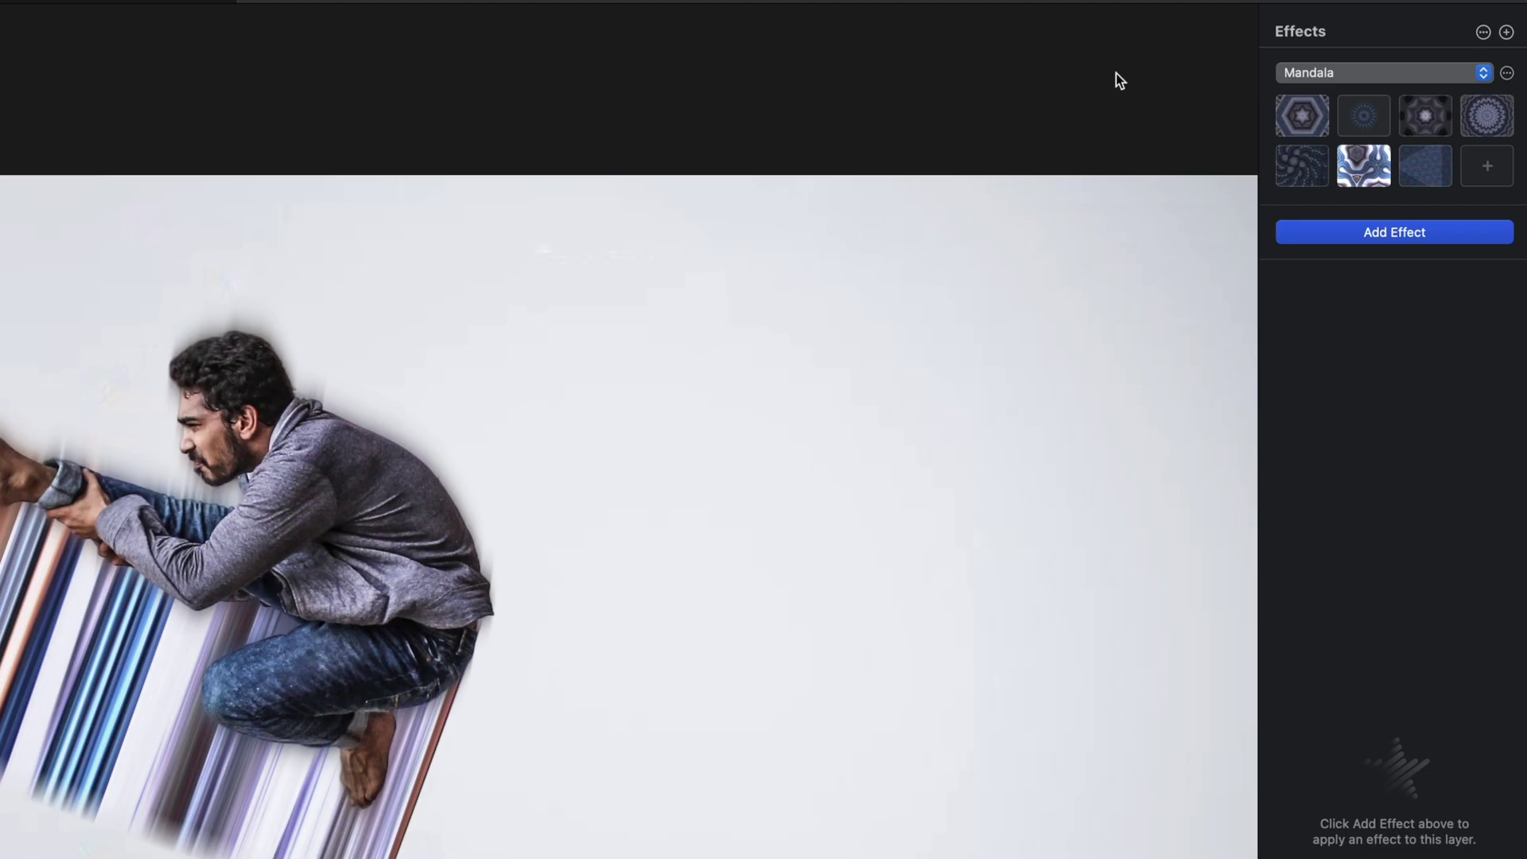
left_click(1427, 194)
left_click(1385, 302)
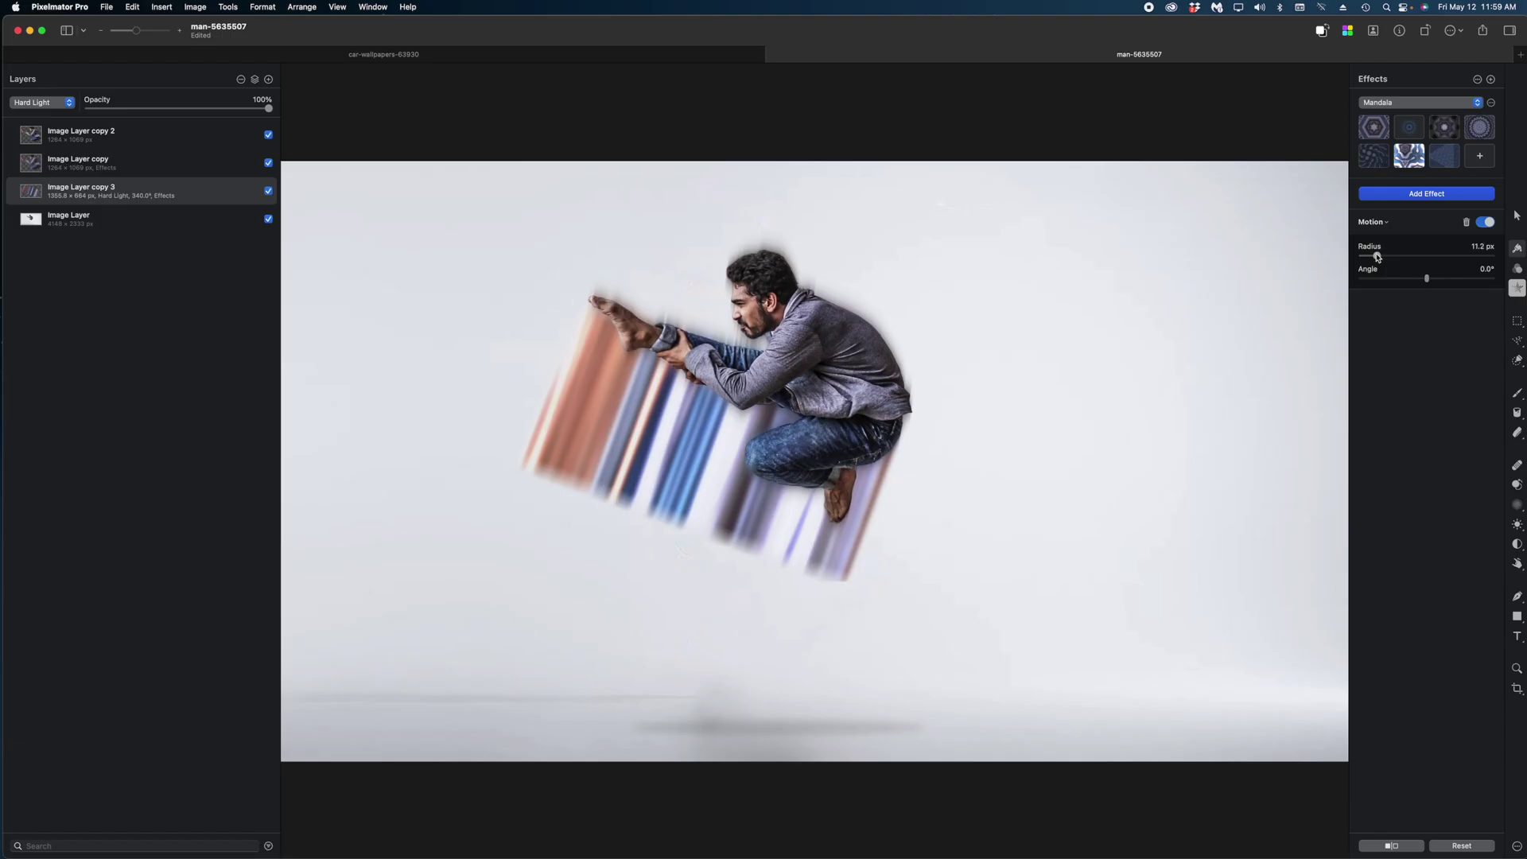
left_click_drag(1326, 342, 1322, 341)
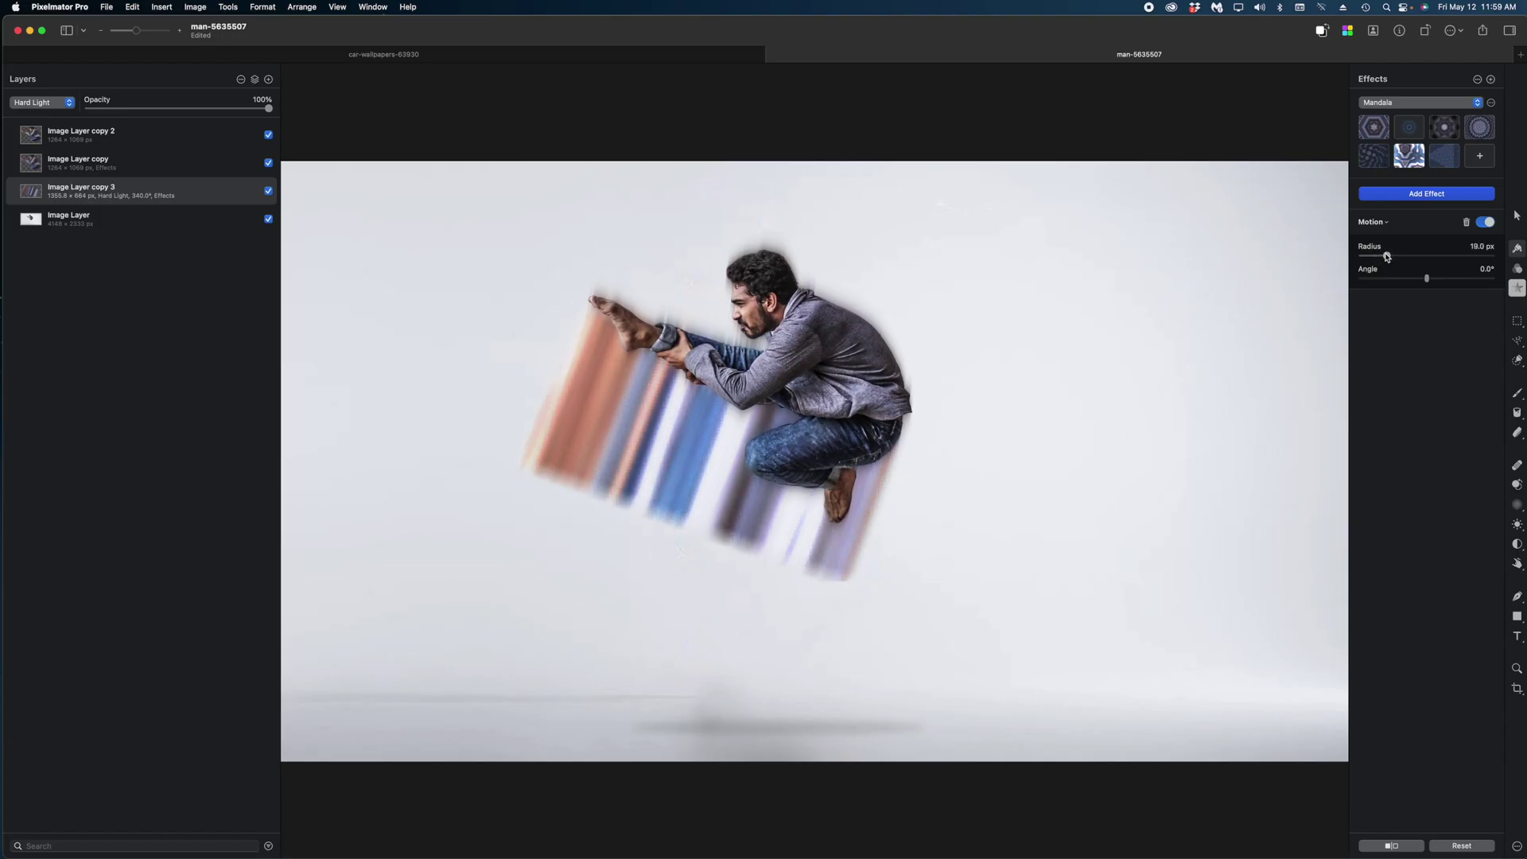
left_click_drag(256, 113, 146, 112)
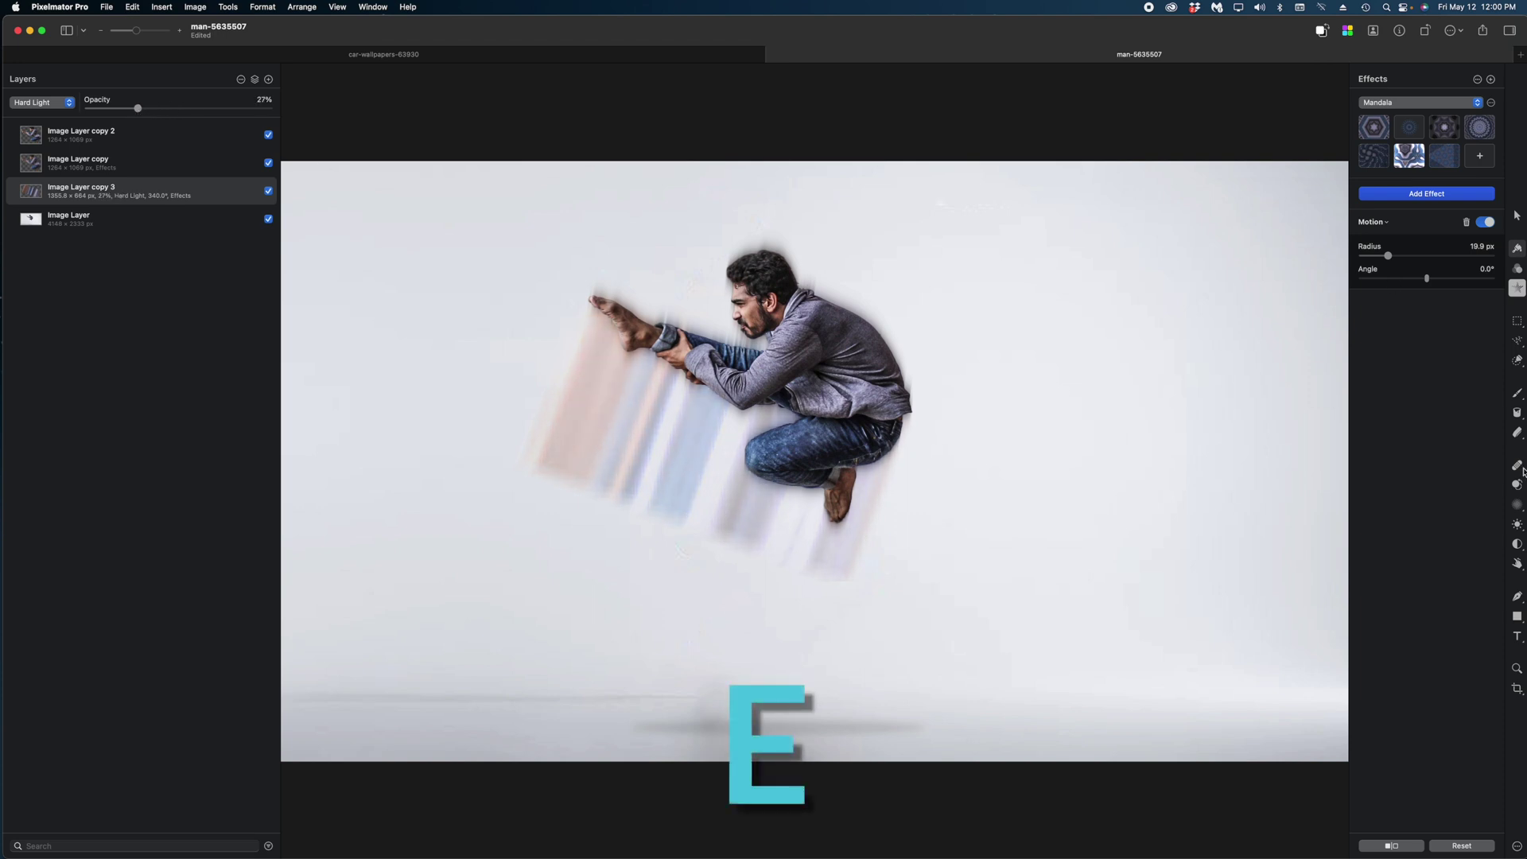
Erase the lower parts of the streaks below the man with a 733 px eraser at 100% softness
left_click(1517, 436)
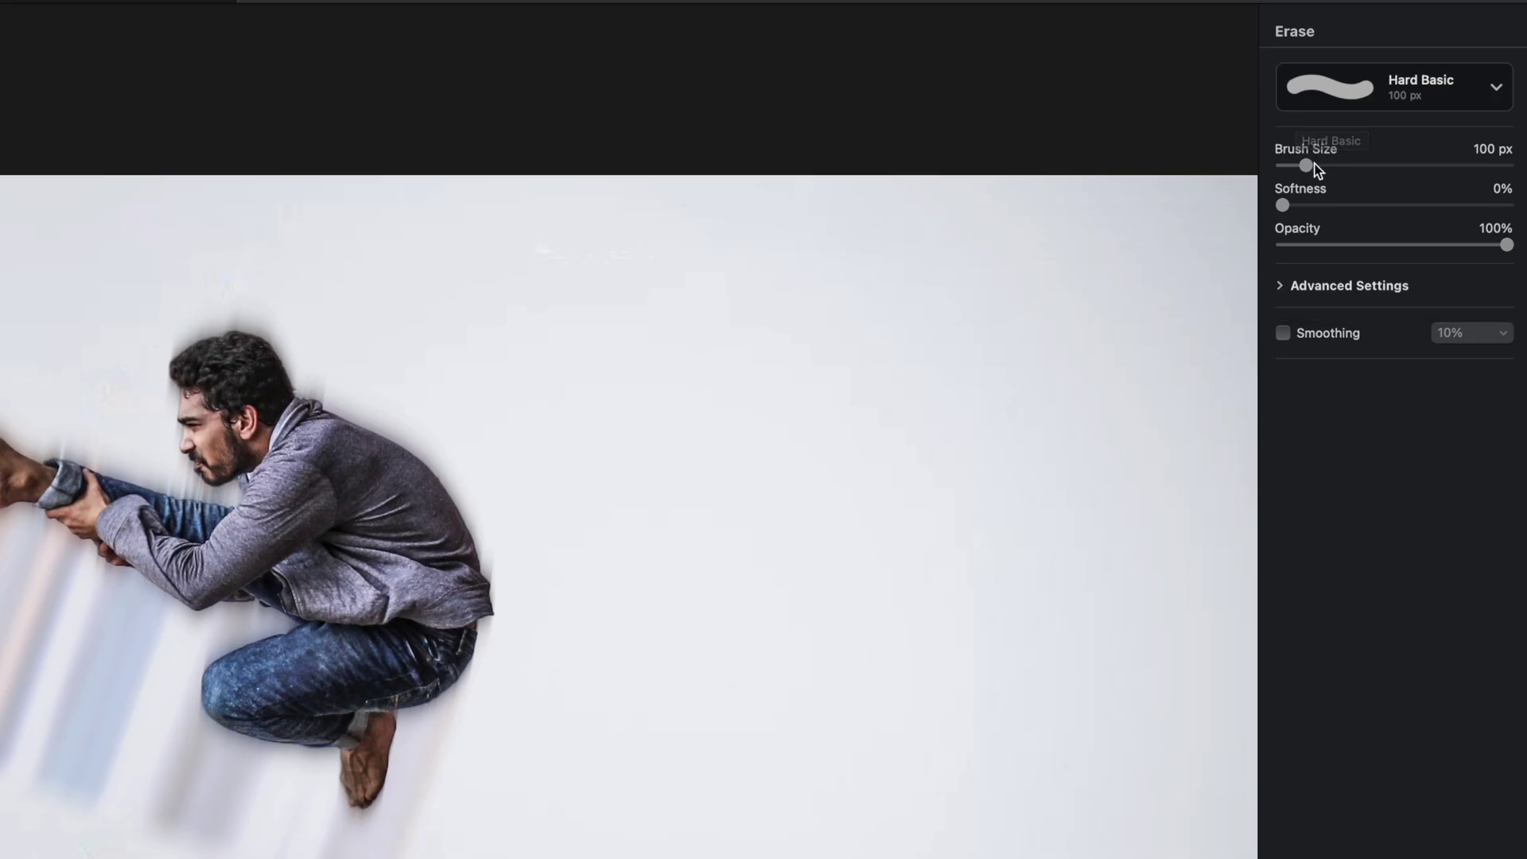
left_click_drag(1314, 164, 1357, 167)
left_click_drag(1283, 204, 1507, 205)
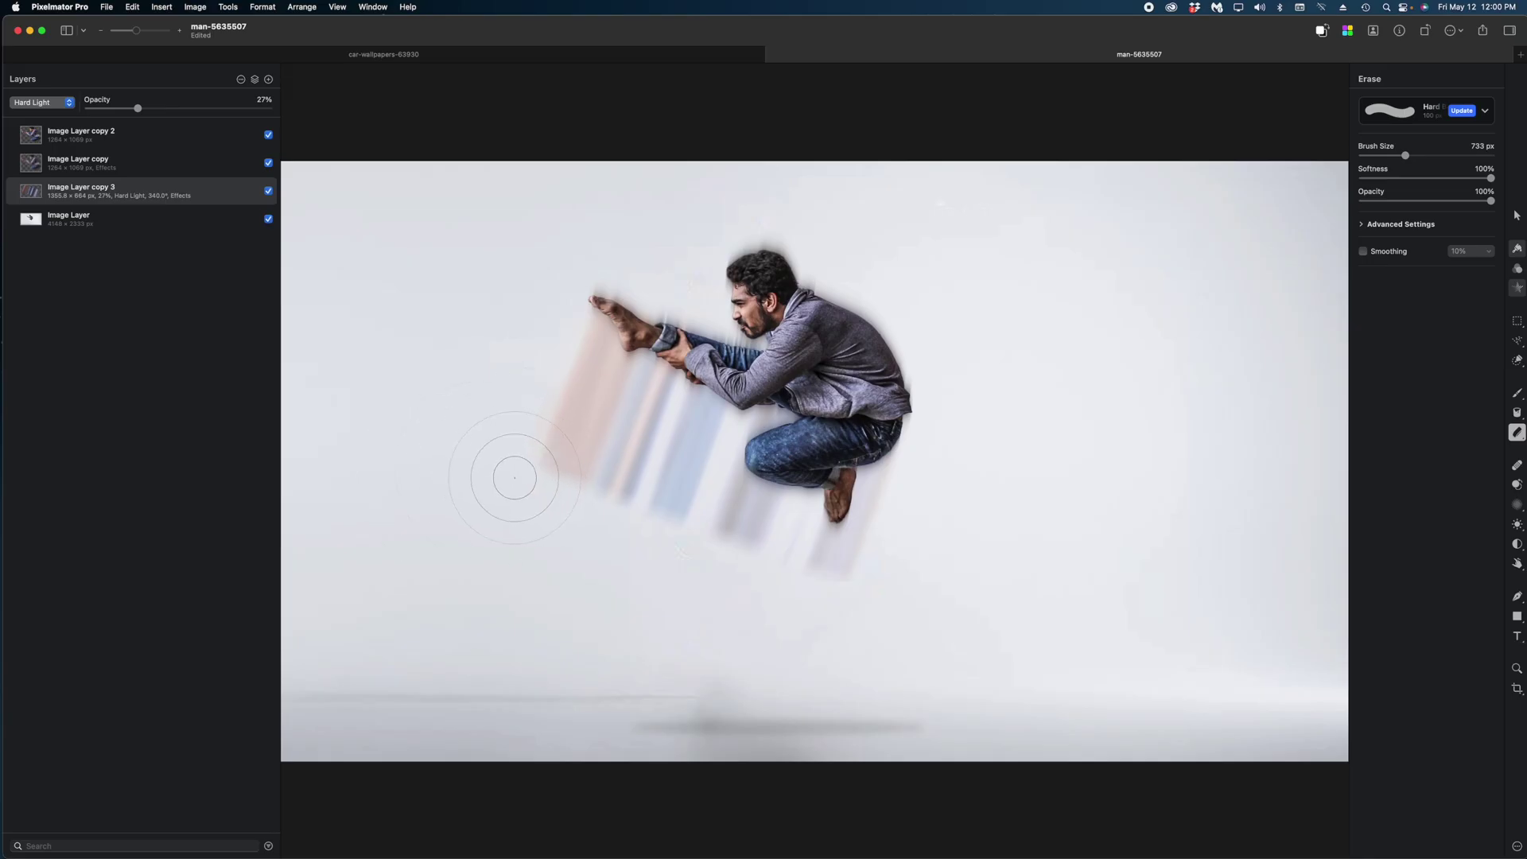
mouse_move(515, 477)
left_mouse_down()
mouse_move(553, 499)
mouse_move(527, 431)
mouse_move(577, 484)
mouse_move(522, 405)
mouse_move(648, 523)
mouse_move(622, 512)
mouse_move(636, 489)
mouse_move(624, 470)
mouse_move(700, 543)
mouse_move(660, 528)
mouse_move(882, 635)
left_mouse_up()
mouse_move(602, 443)
left_mouse_down()
mouse_move(613, 437)
mouse_move(682, 552)
mouse_move(855, 613)
left_mouse_up()
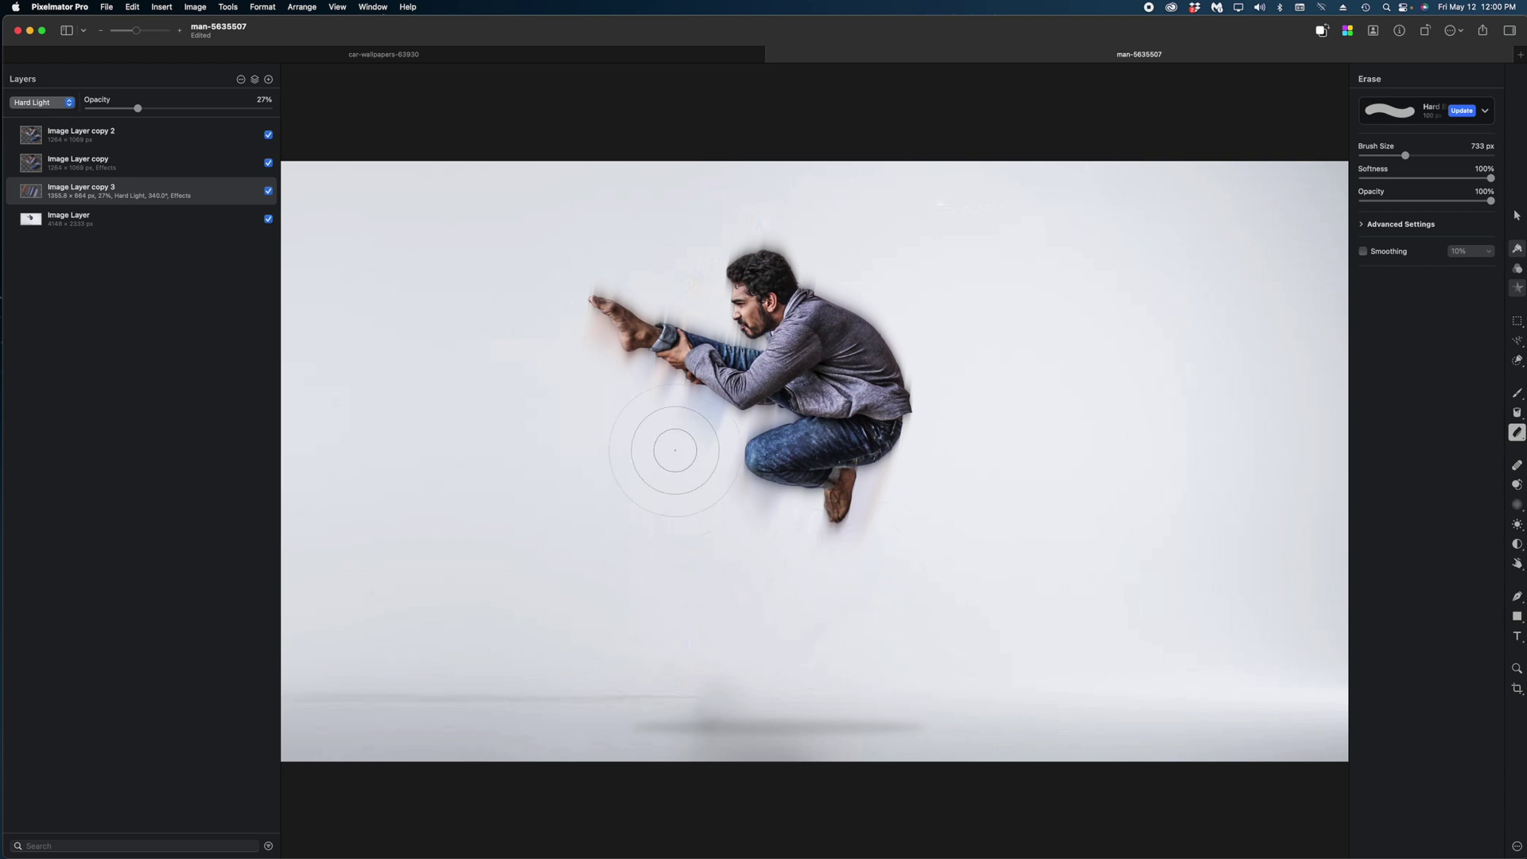